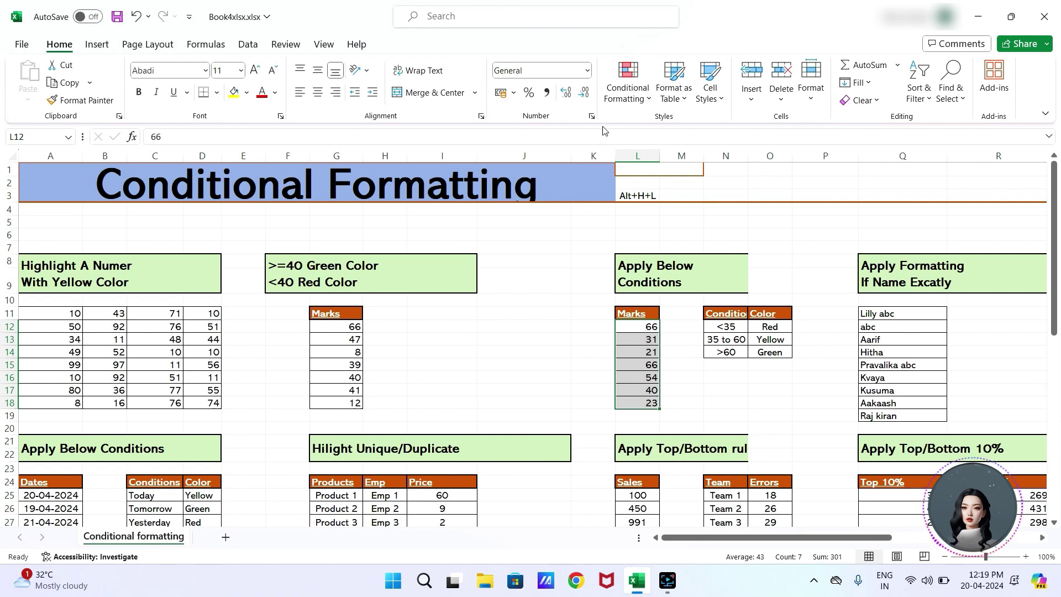
click(639, 99)
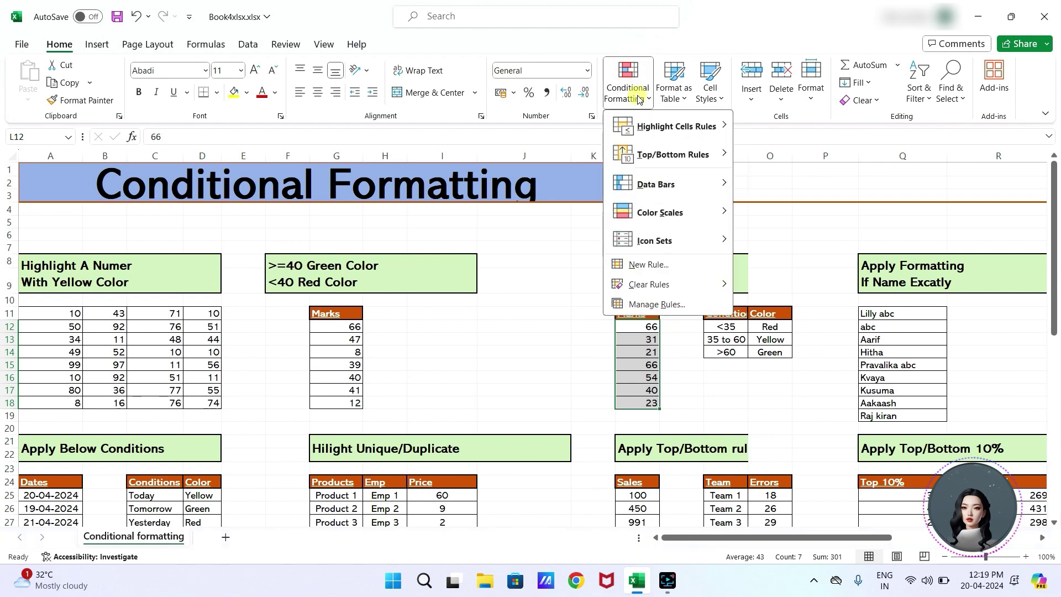
mouse_move(663, 144)
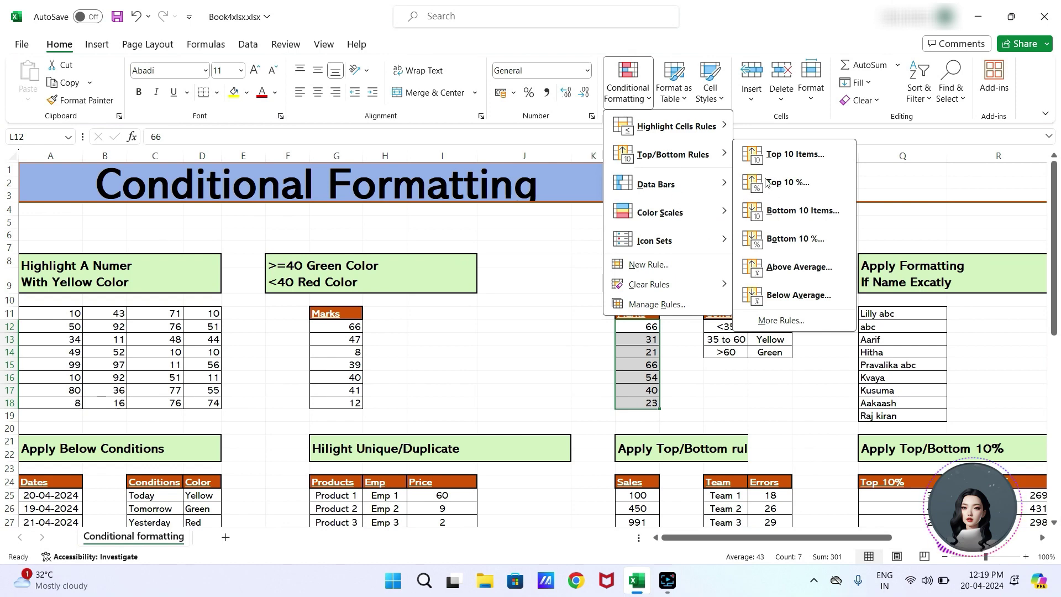
mouse_move(691, 129)
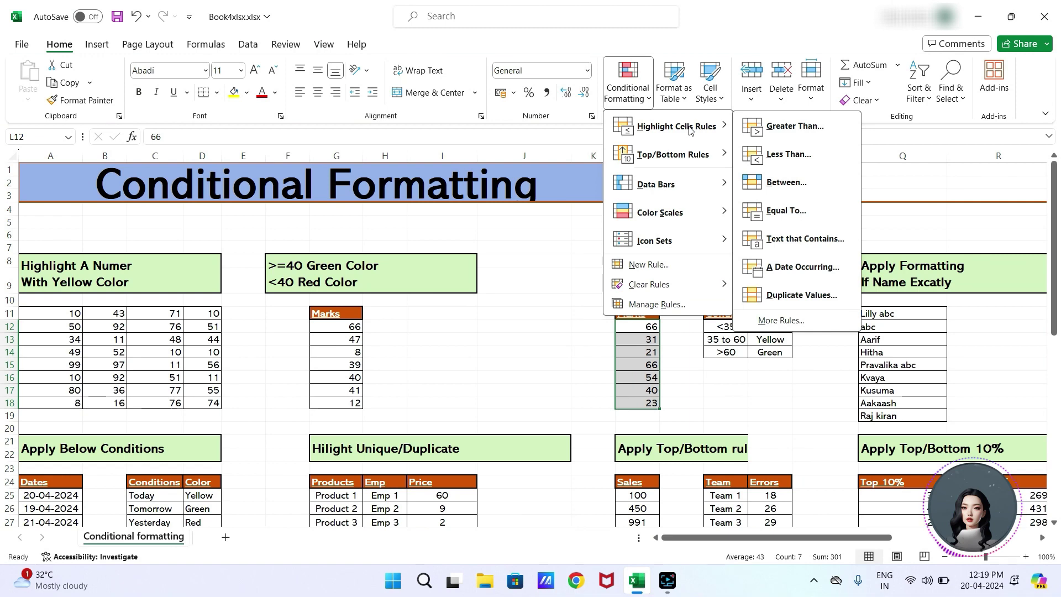
key(Escape)
key(Escape)
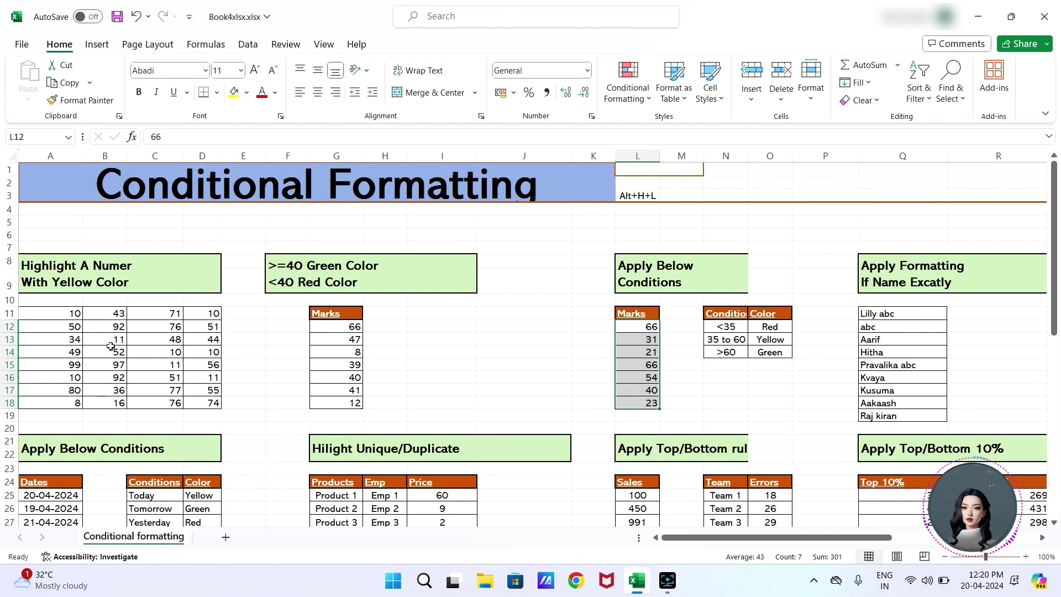
Step: Start an Equal To highlight rule on the number block A11:D18 with the comparison value 11
click(66, 315)
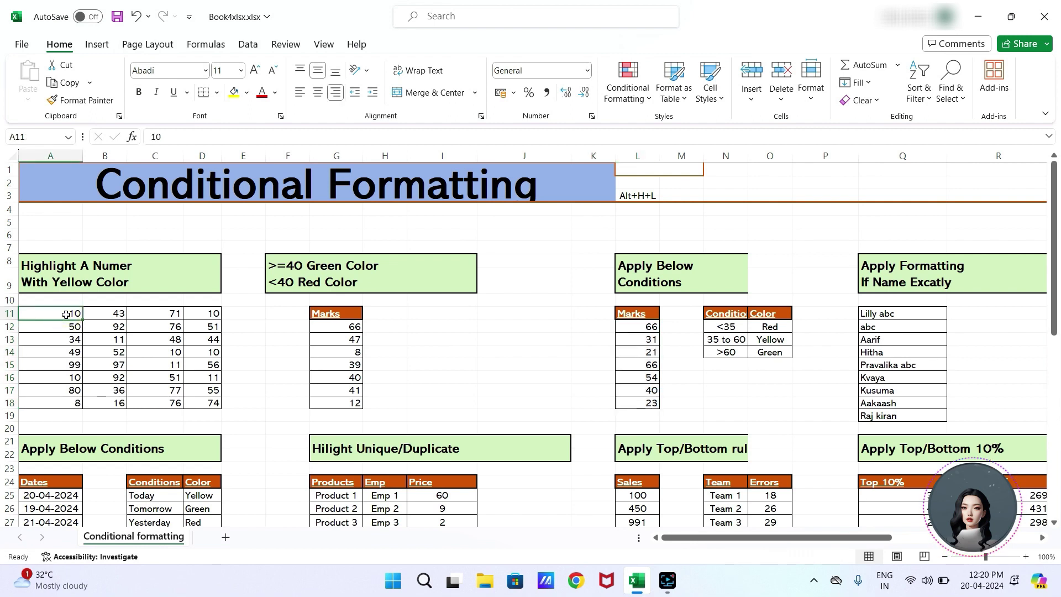
key(ctrl+shift+Right)
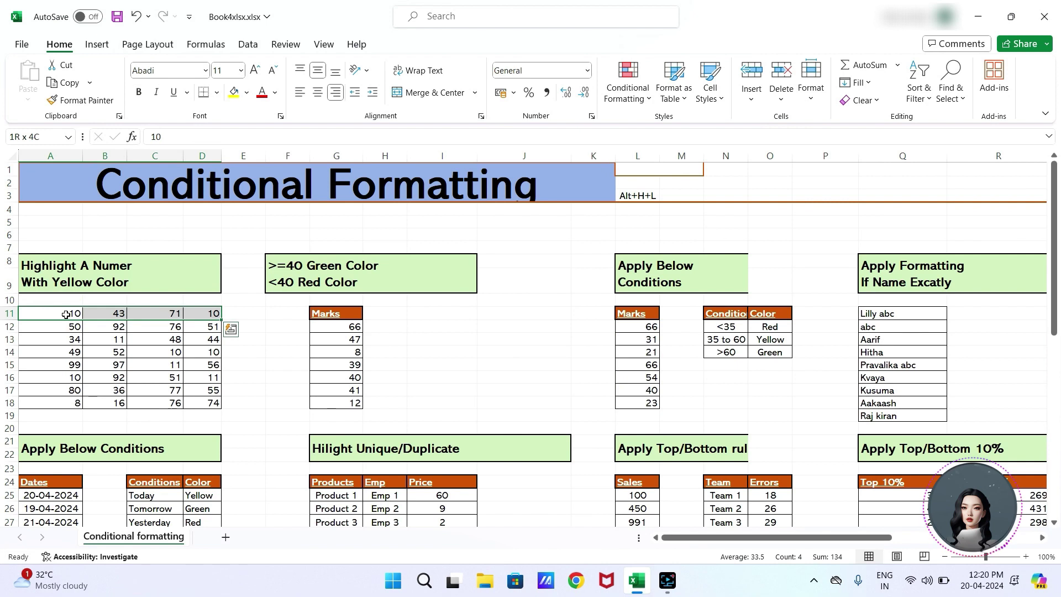
key(ctrl+shift+Down)
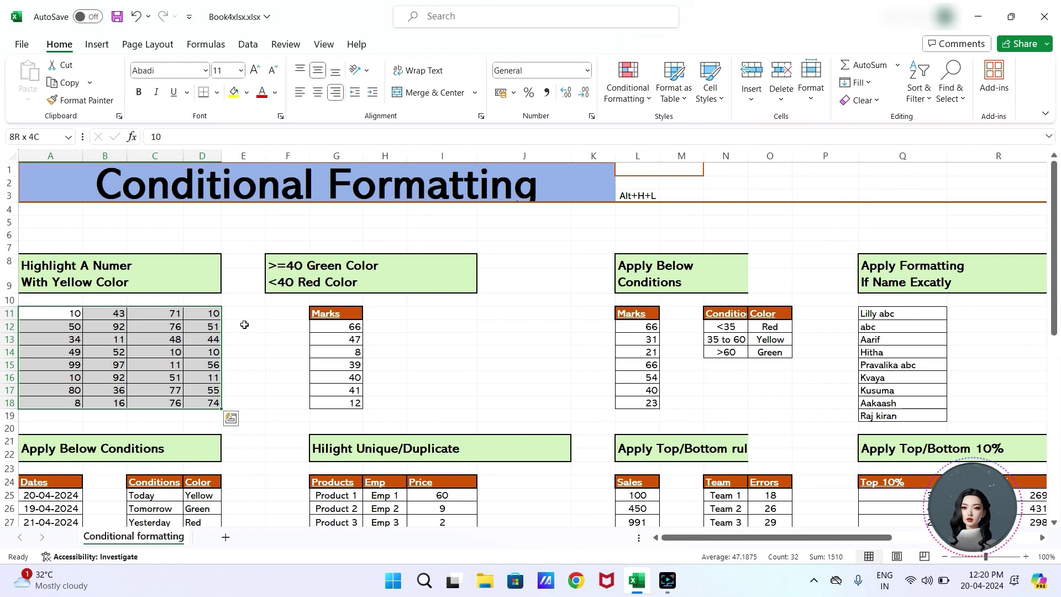
click(623, 85)
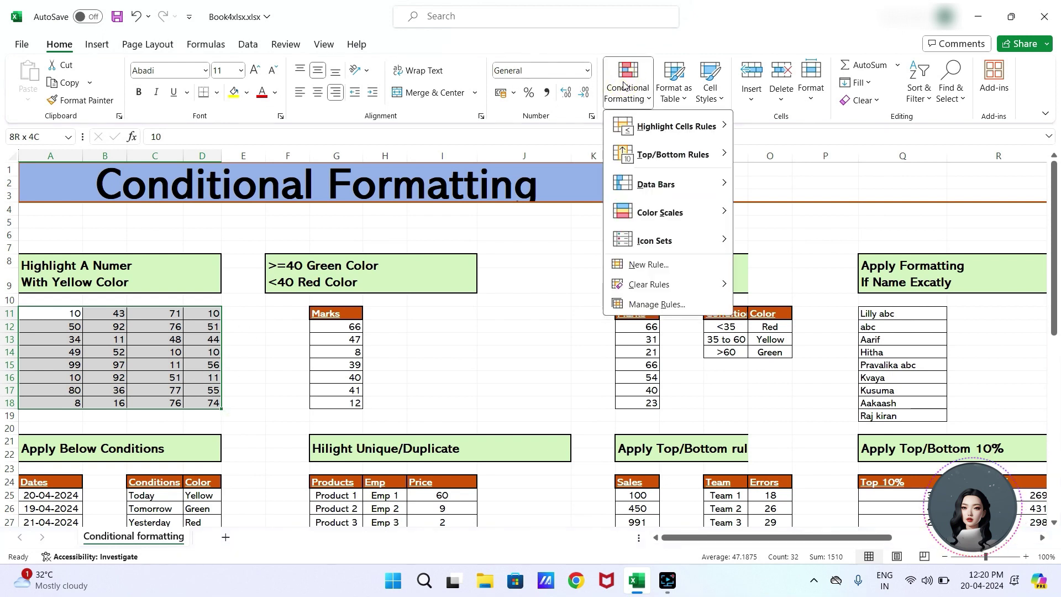
mouse_move(651, 129)
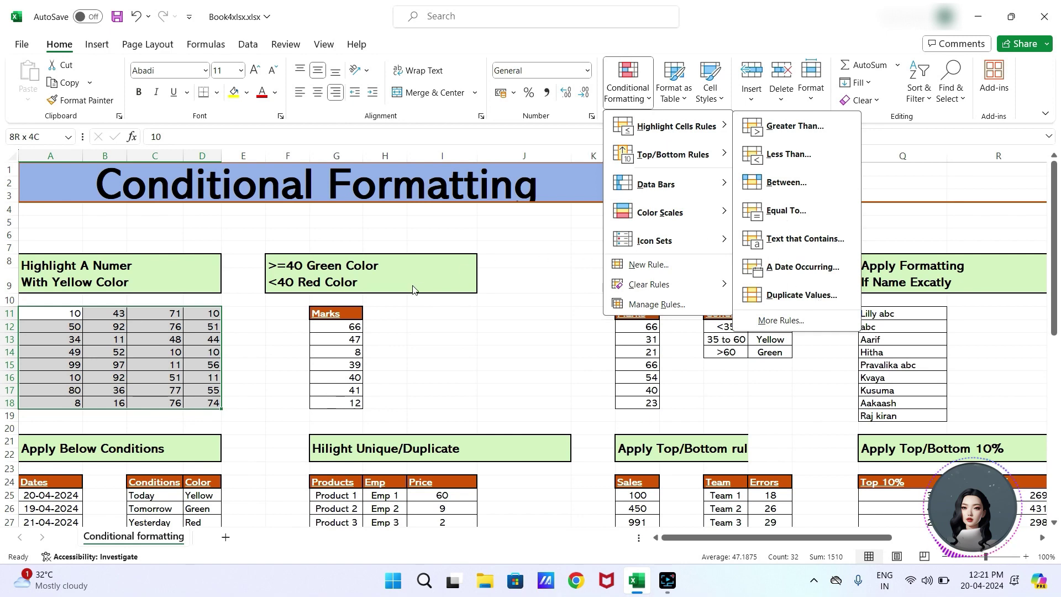
mouse_move(697, 119)
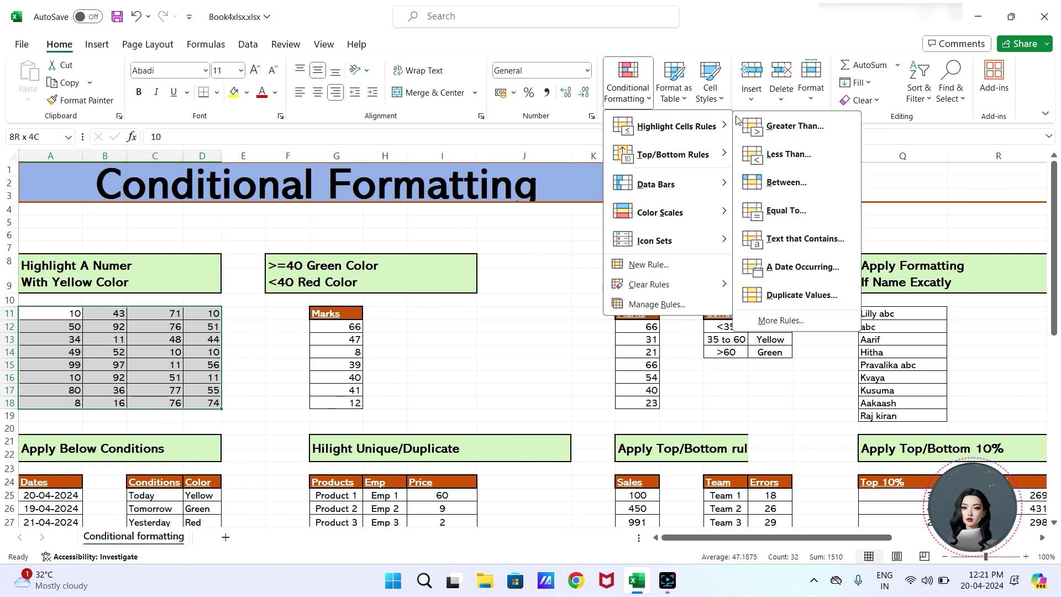
click(803, 221)
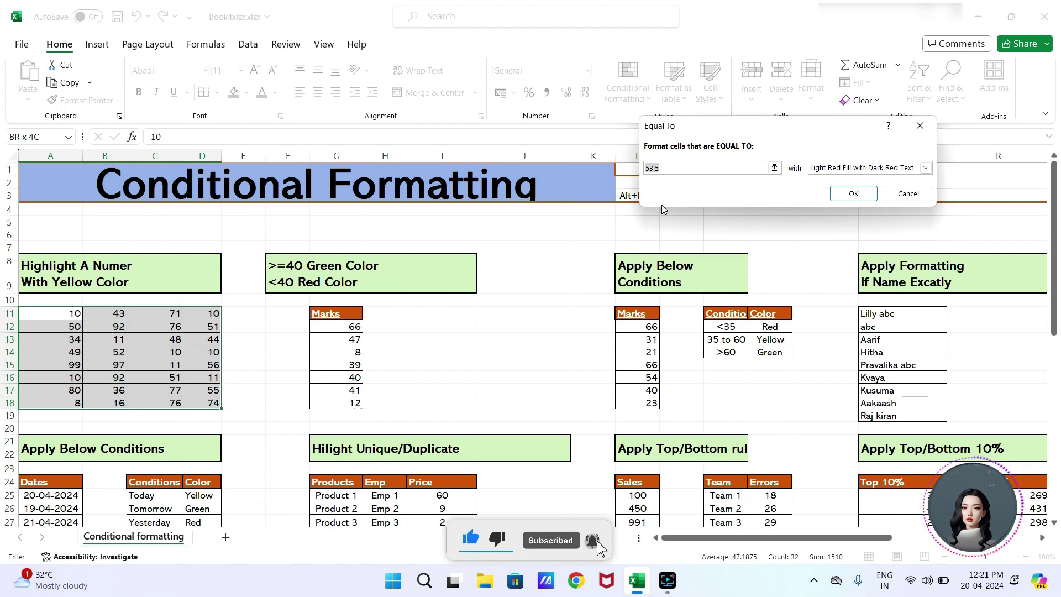
key(BackSpace)
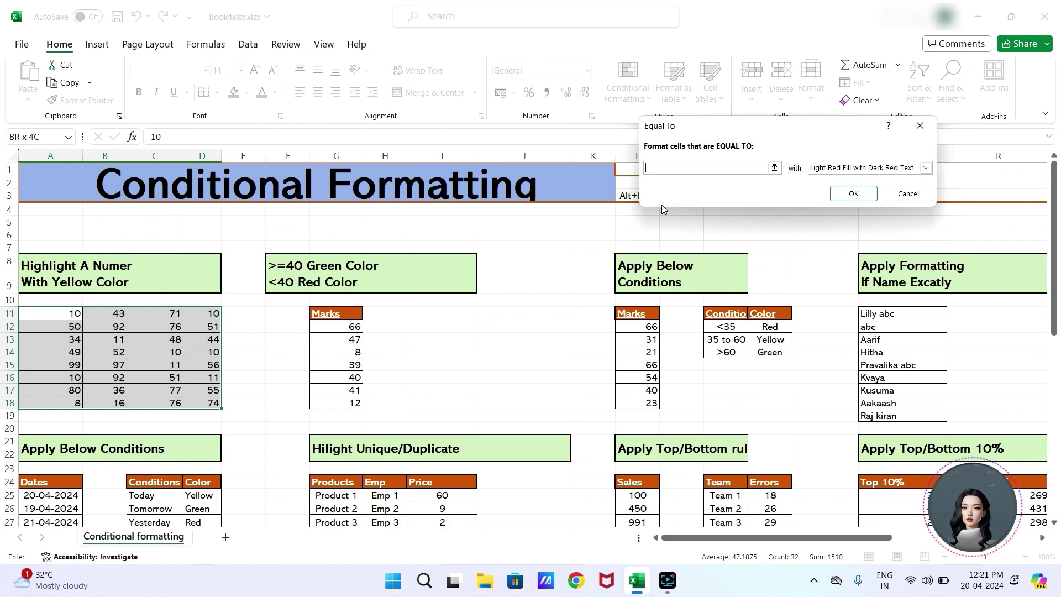
text(11)
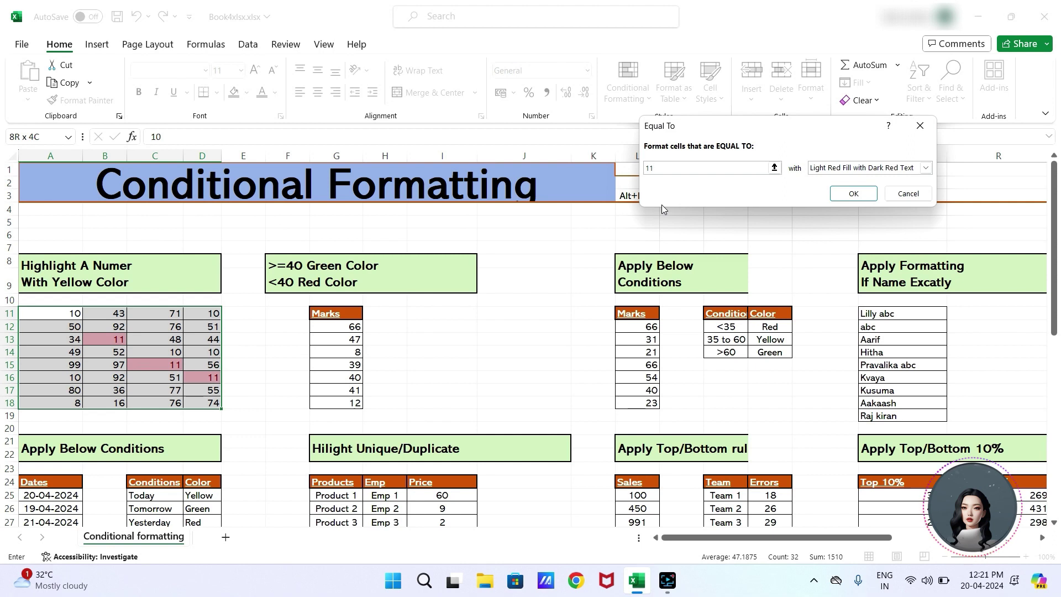
Step: Give the Equal To rule a custom format with a yellow fill and apply it
click(925, 169)
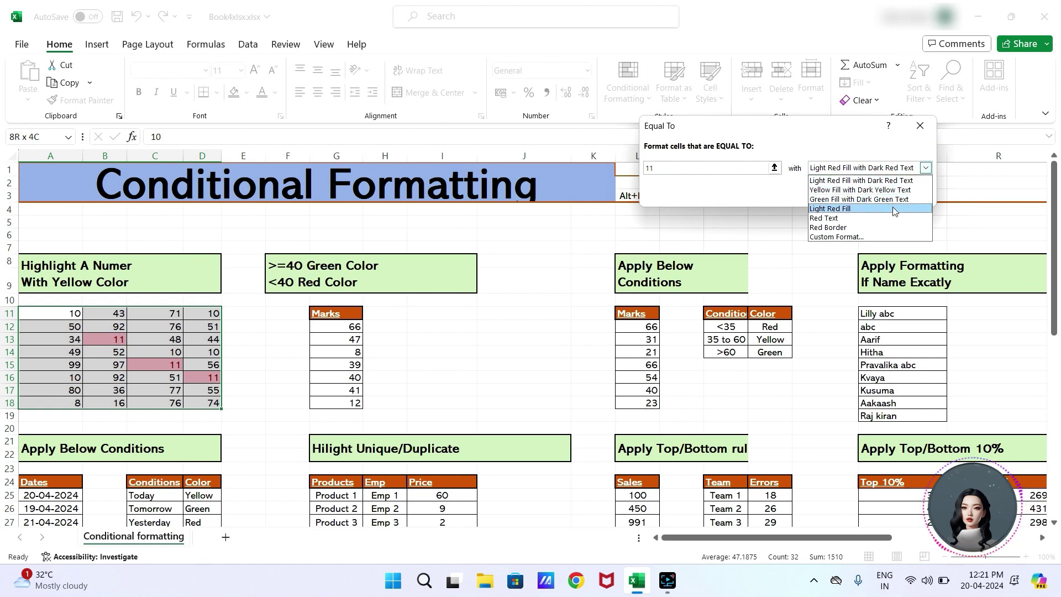
click(879, 238)
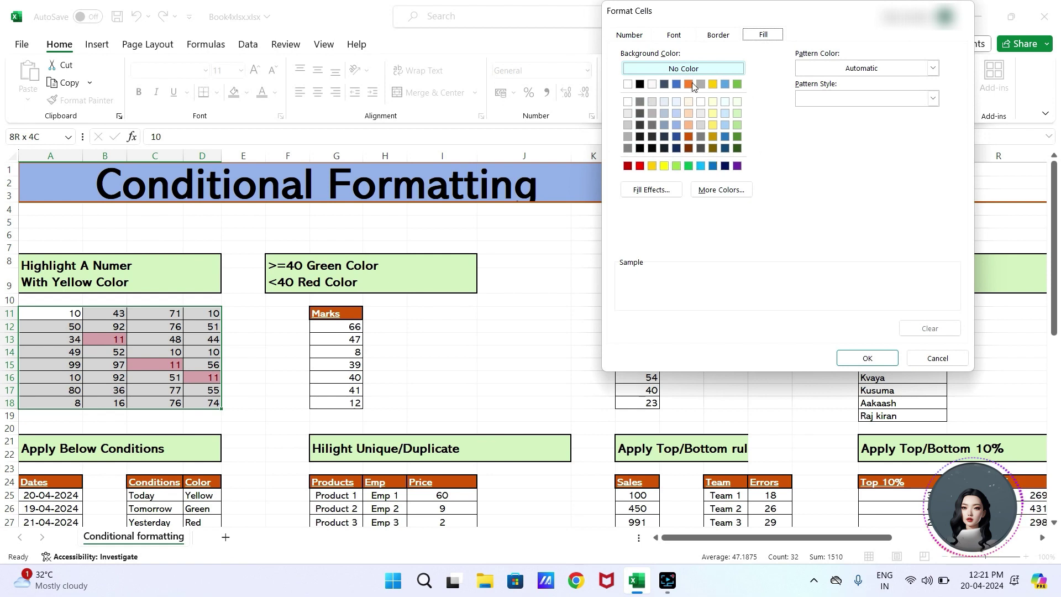
click(665, 167)
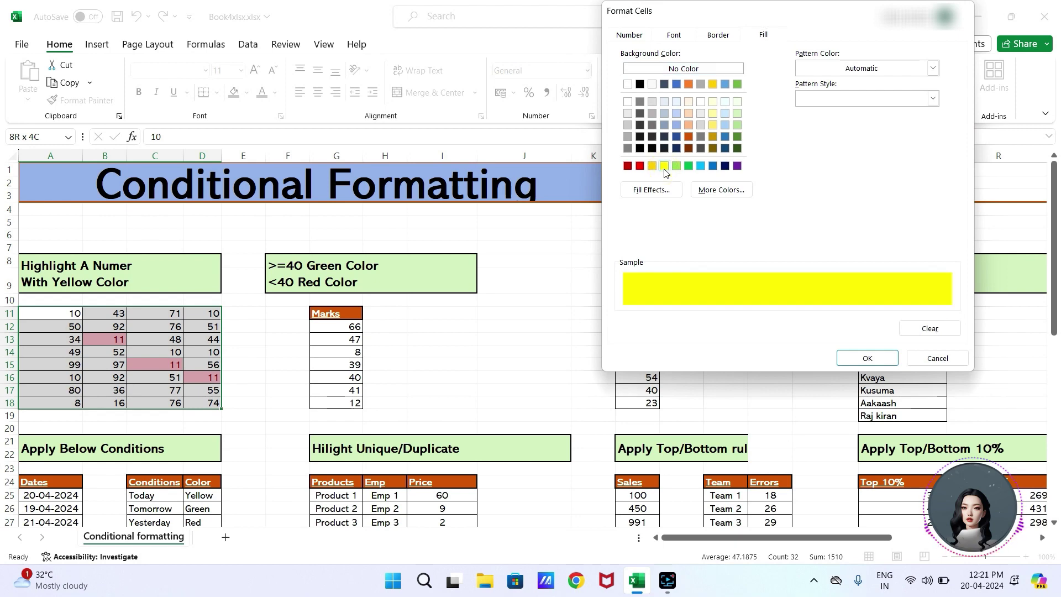
click(884, 363)
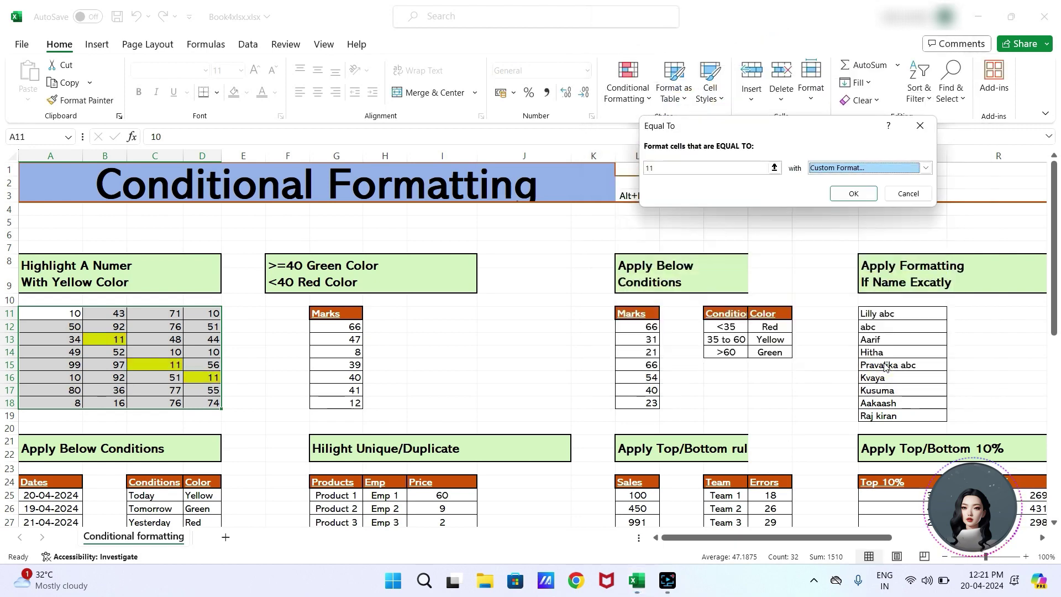
click(861, 198)
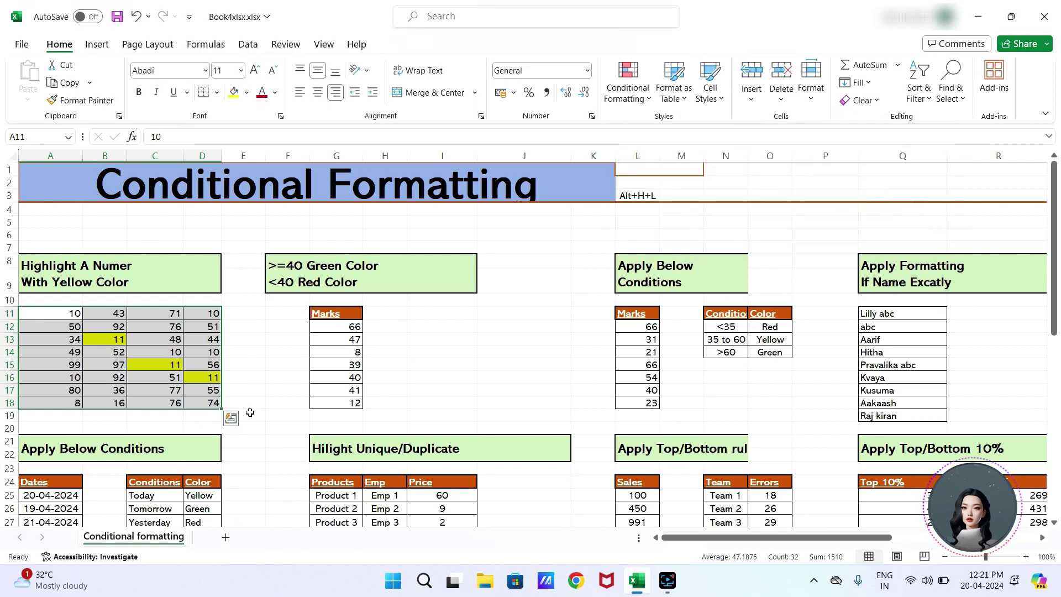
click(298, 386)
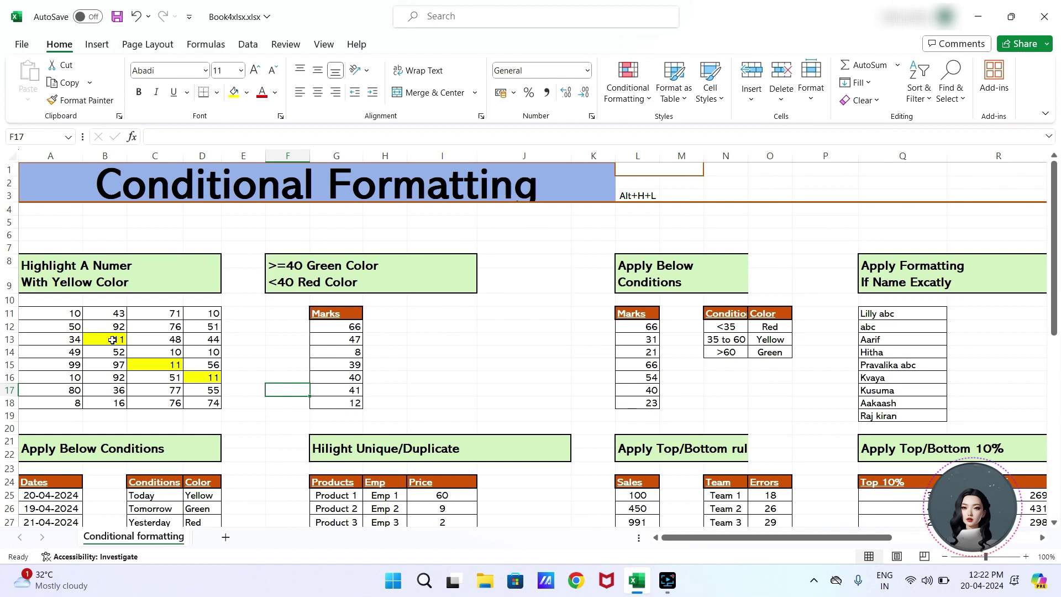
Step: Change the value in cell C15 to 10 to test the highlight rule
double_click(170, 368)
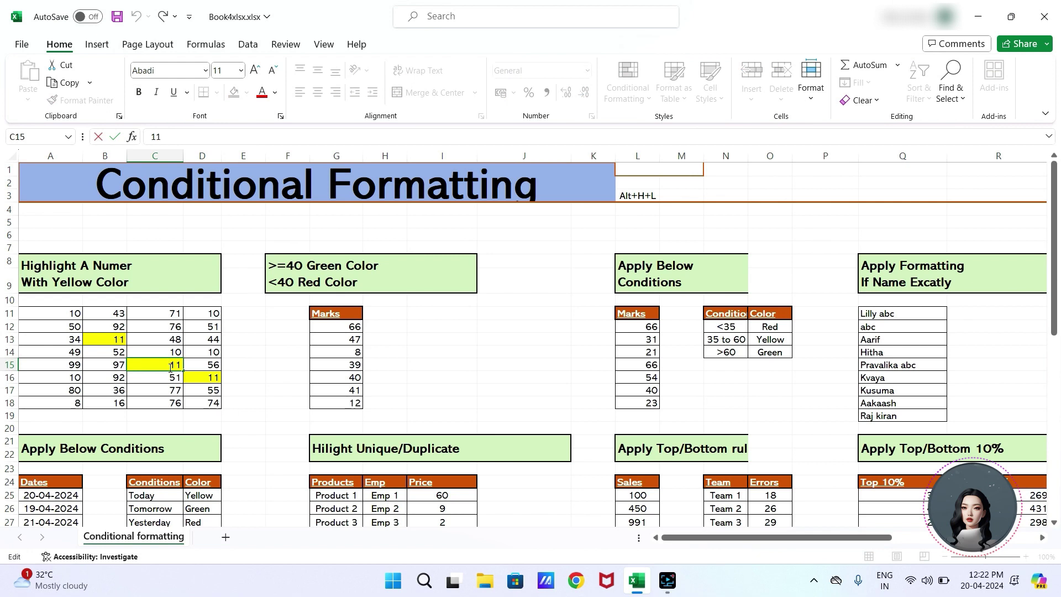
key(BackSpace)
key(BackSpace)
key(Return)
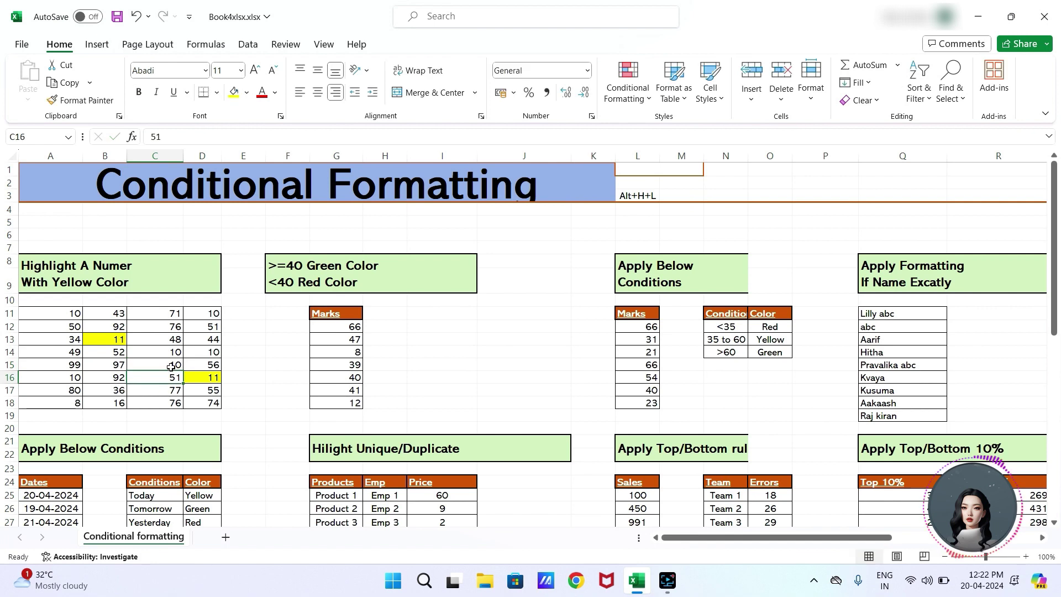
click(170, 367)
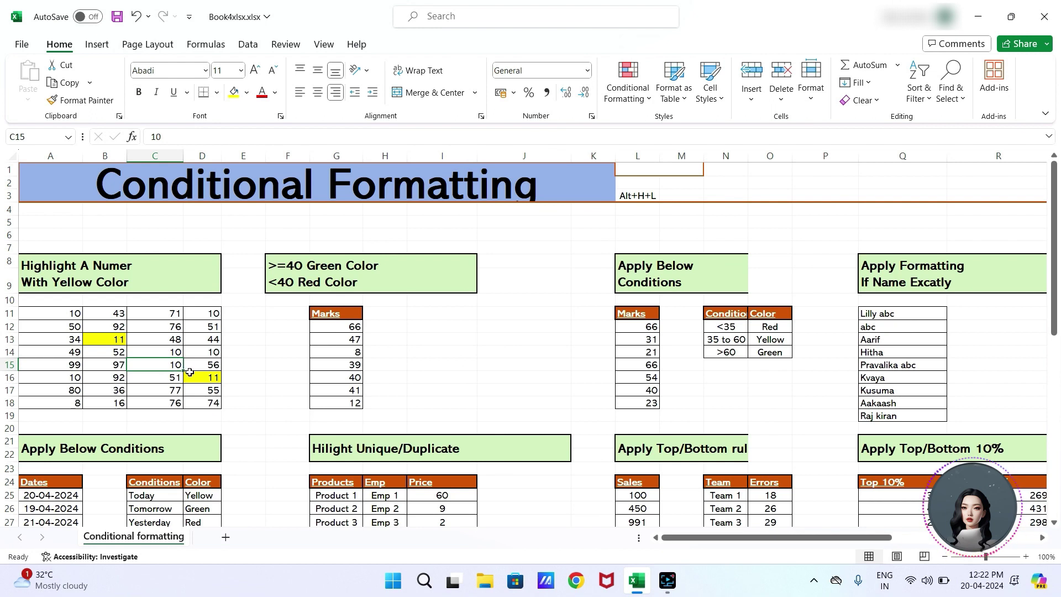
click(184, 327)
key(BackSpace)
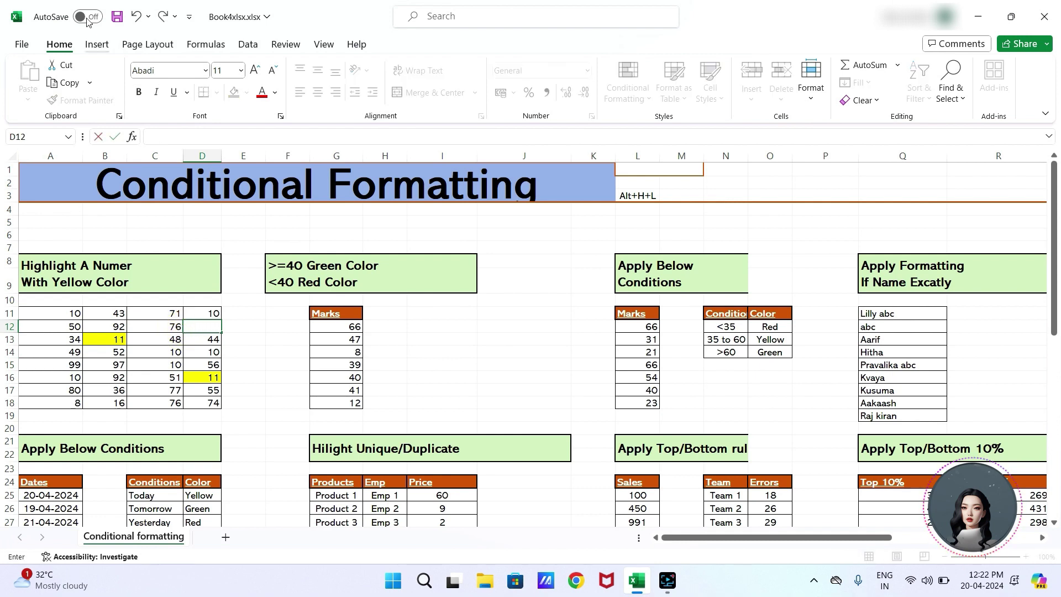
click(134, 18)
key(Return)
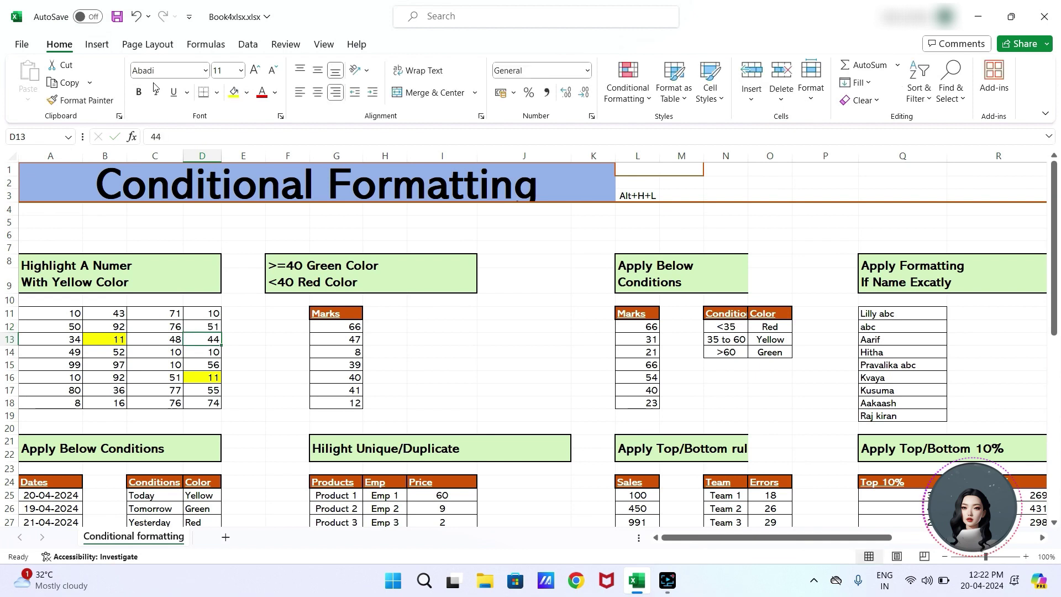
Step: Change the value in cell C12 to 11 to test the highlight rule
double_click(174, 327)
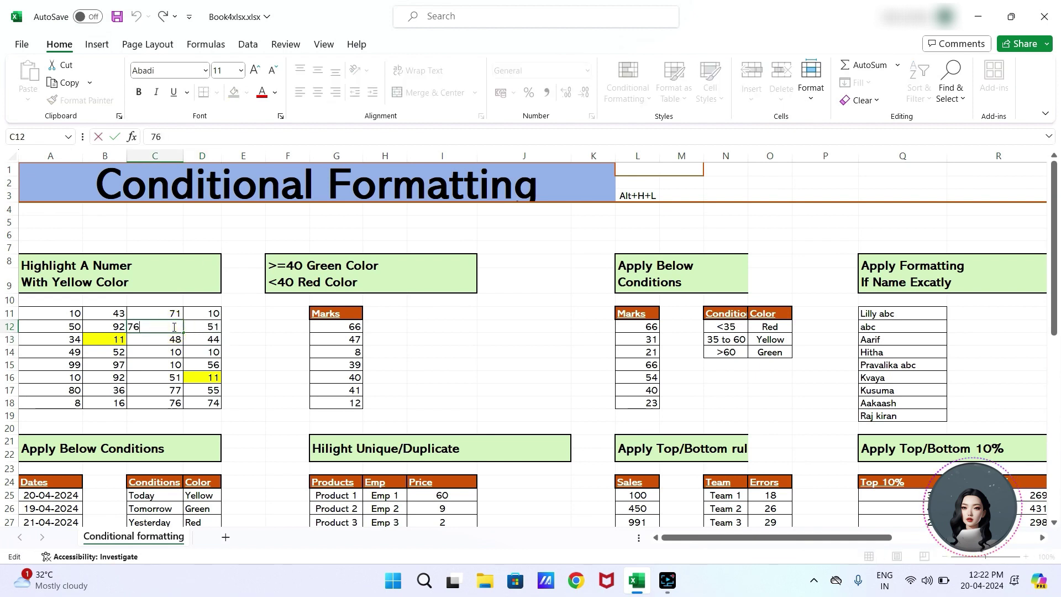
key(BackSpace)
key(BackSpace)
text(11)
key(Return)
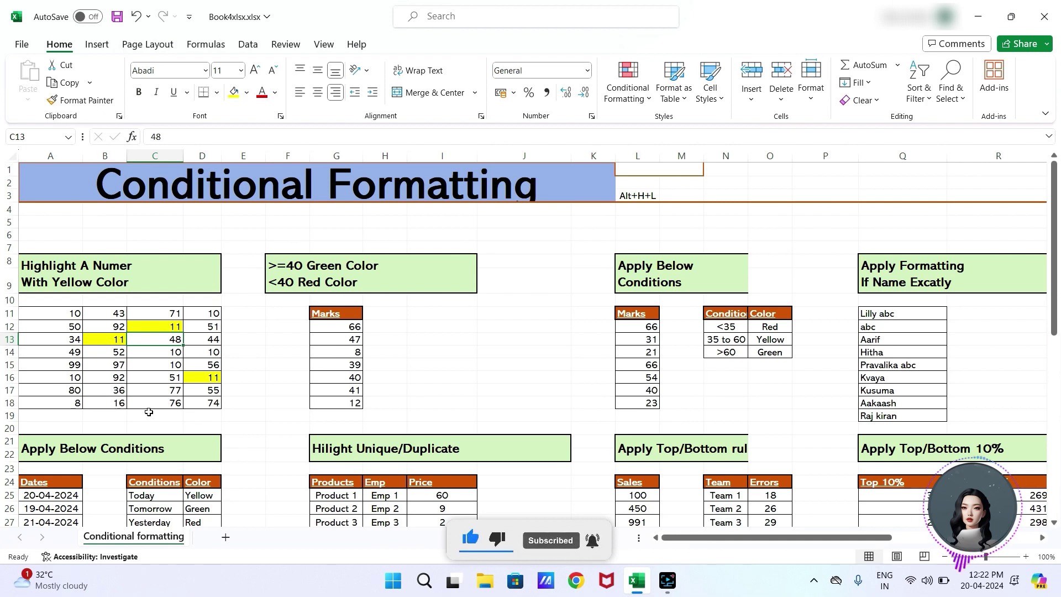
Step: Enter 11 in cell E16, just outside the range covered by the highlight rule
click(237, 378)
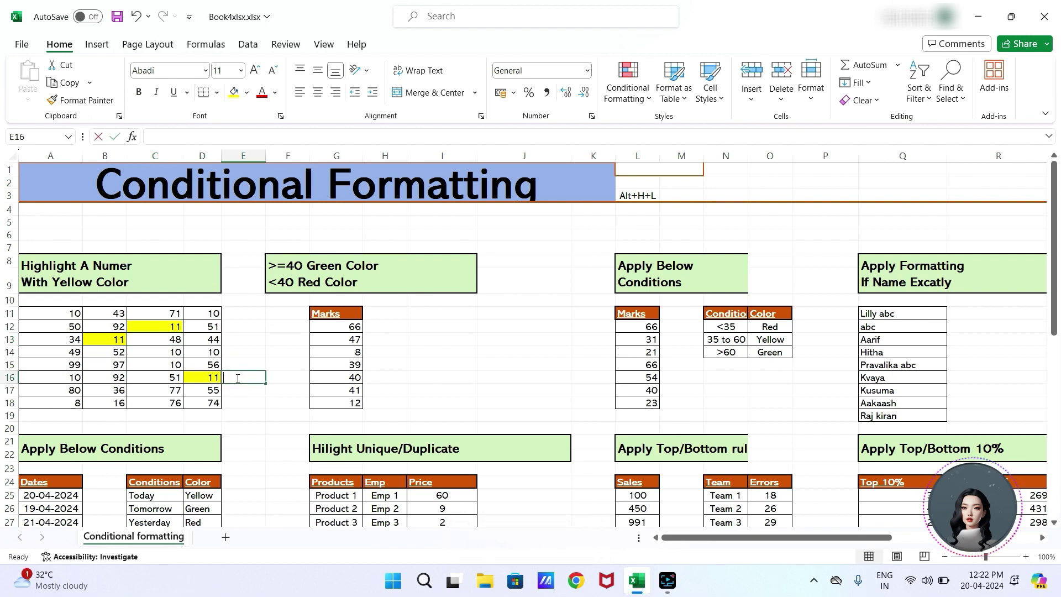
text(11)
key(Return)
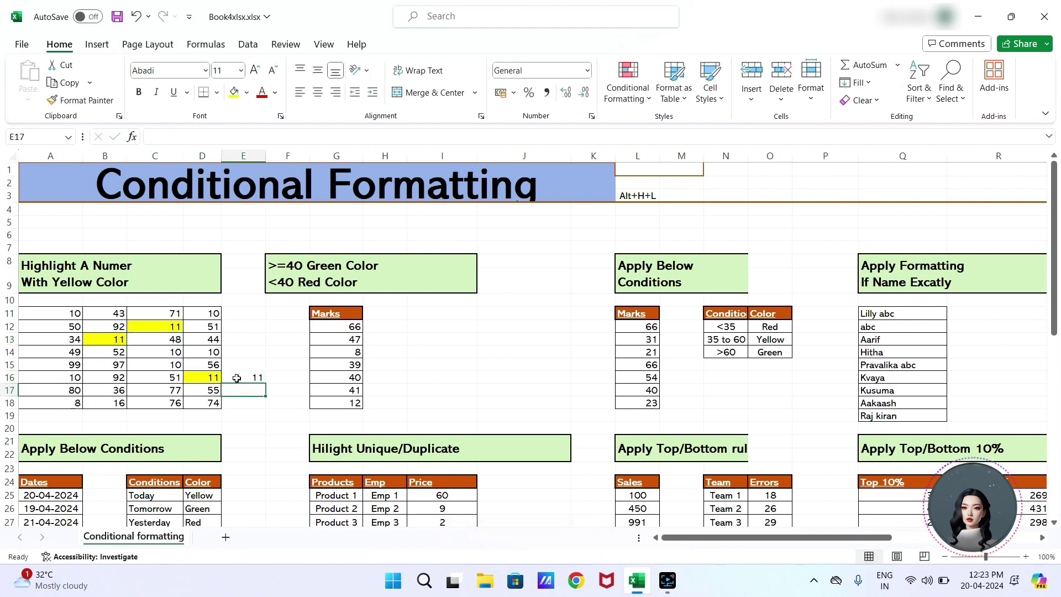
double_click(270, 378)
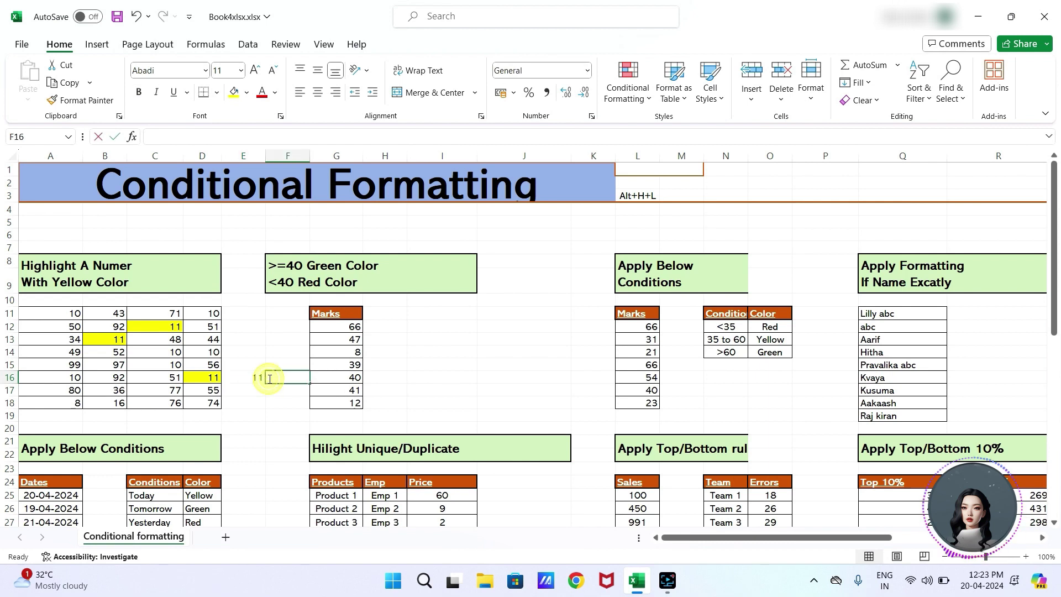
click(258, 380)
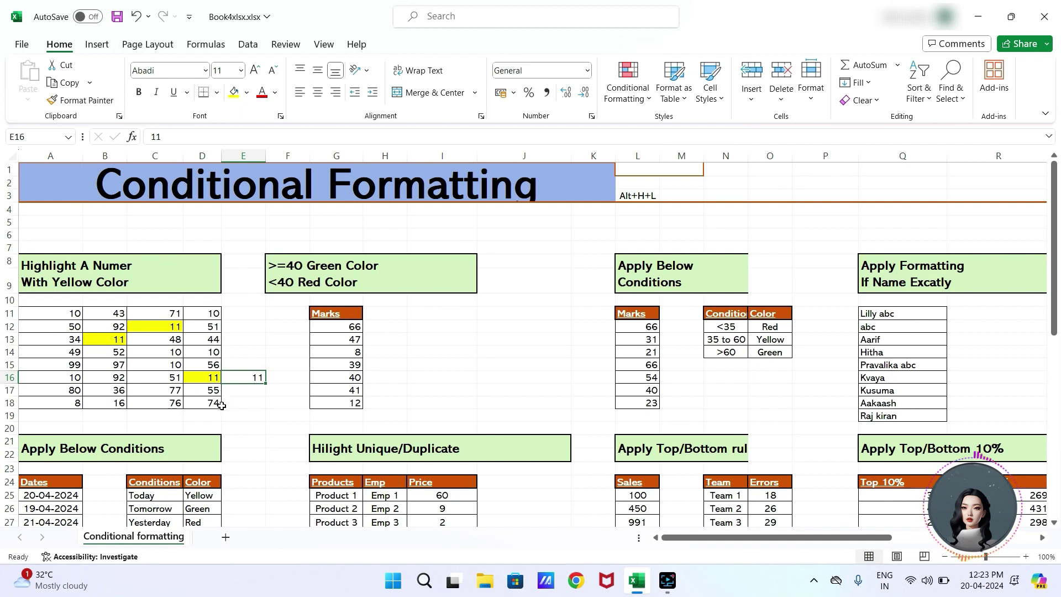
Step: Clear the test value from cell E16
double_click(261, 377)
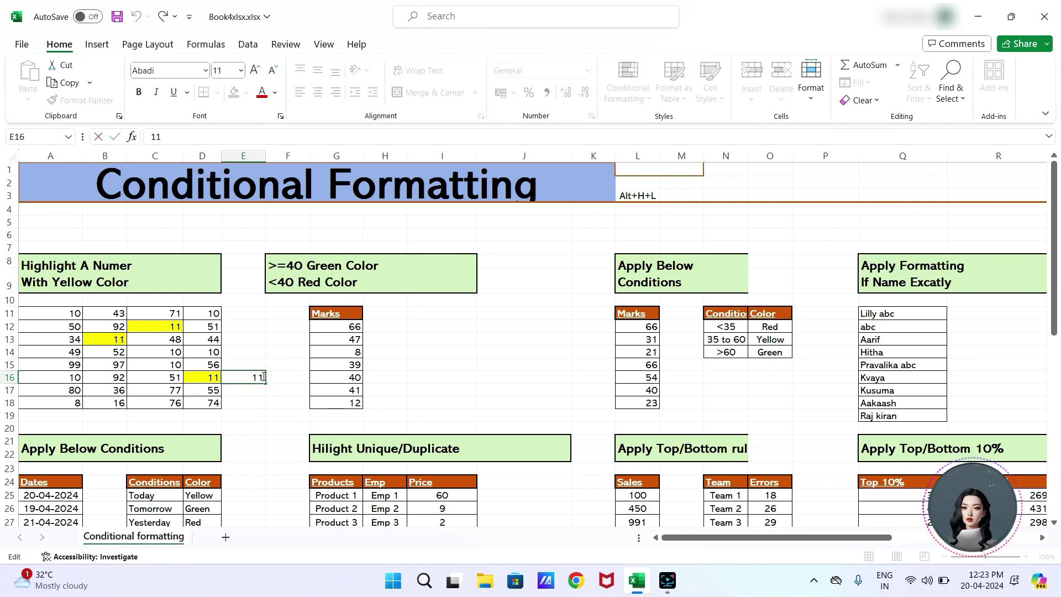
key(BackSpace)
key(BackSpace)
key(Return)
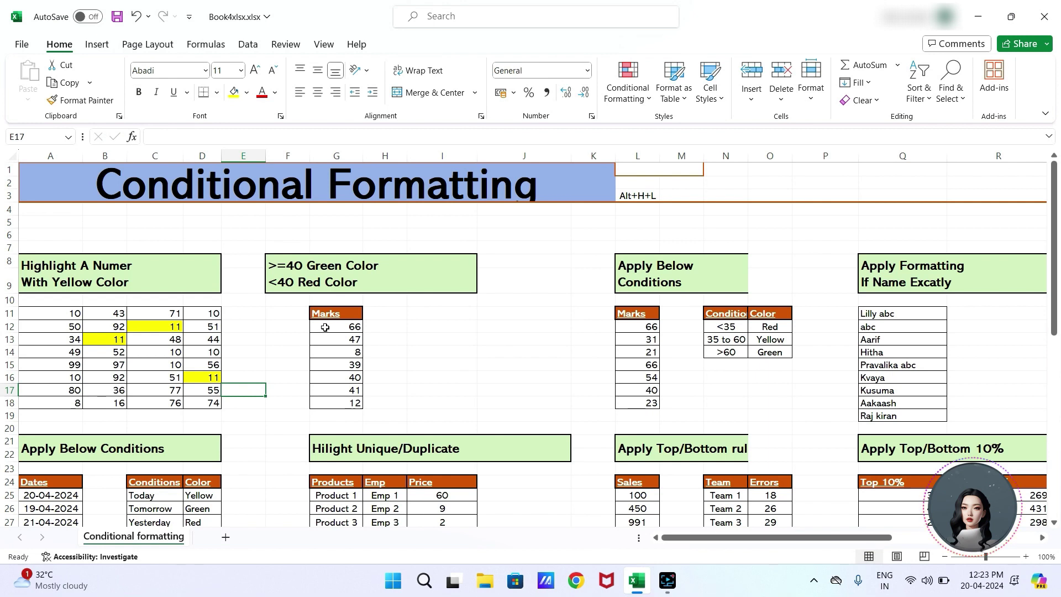
Step: Start a Greater Than highlight rule on the marks in G12:G18 with the threshold set to 39
click(285, 322)
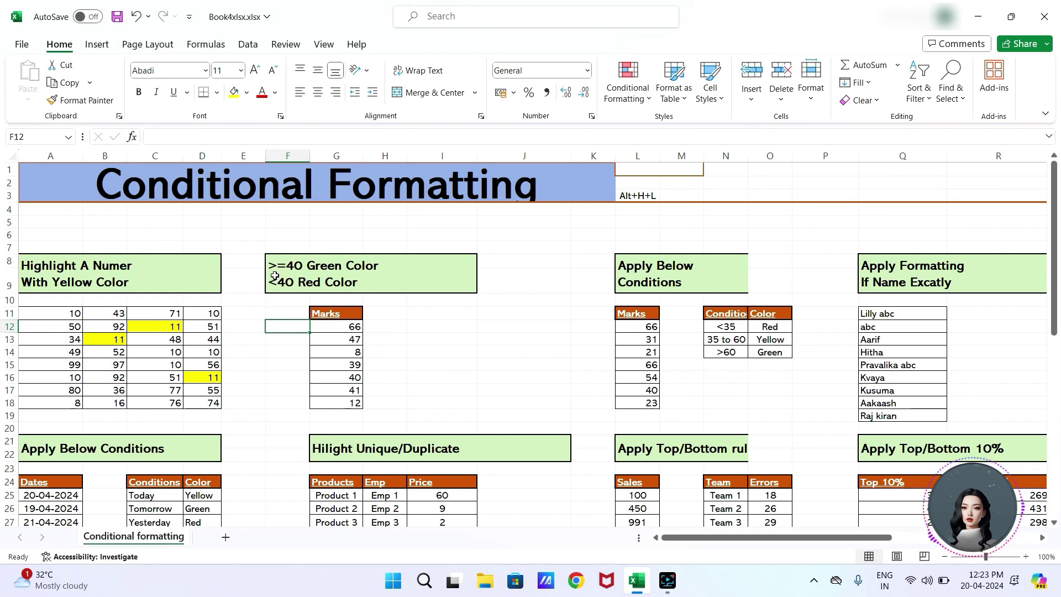
click(328, 328)
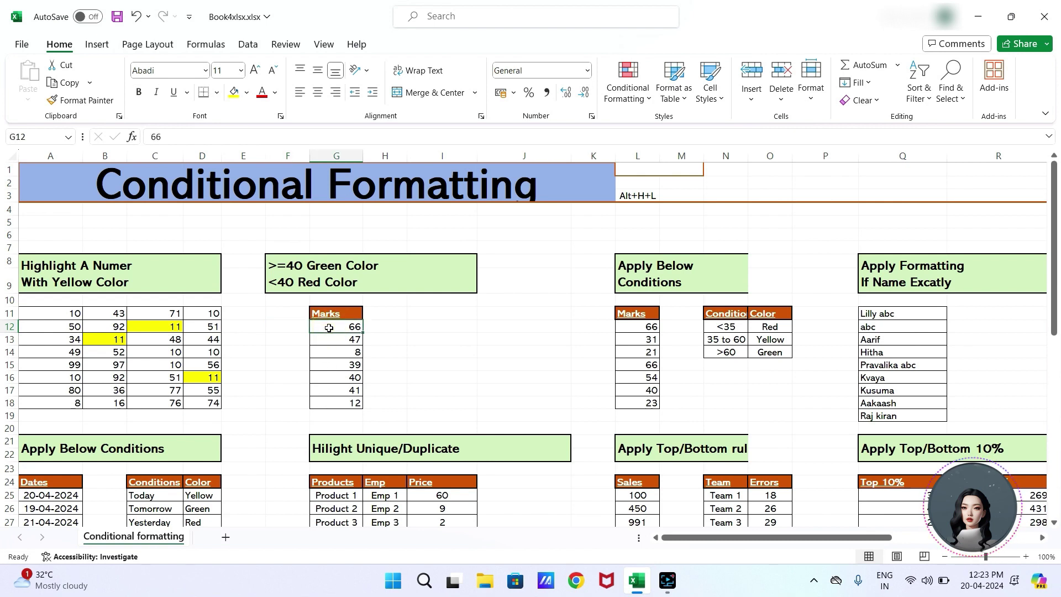
drag(329, 328, 332, 403)
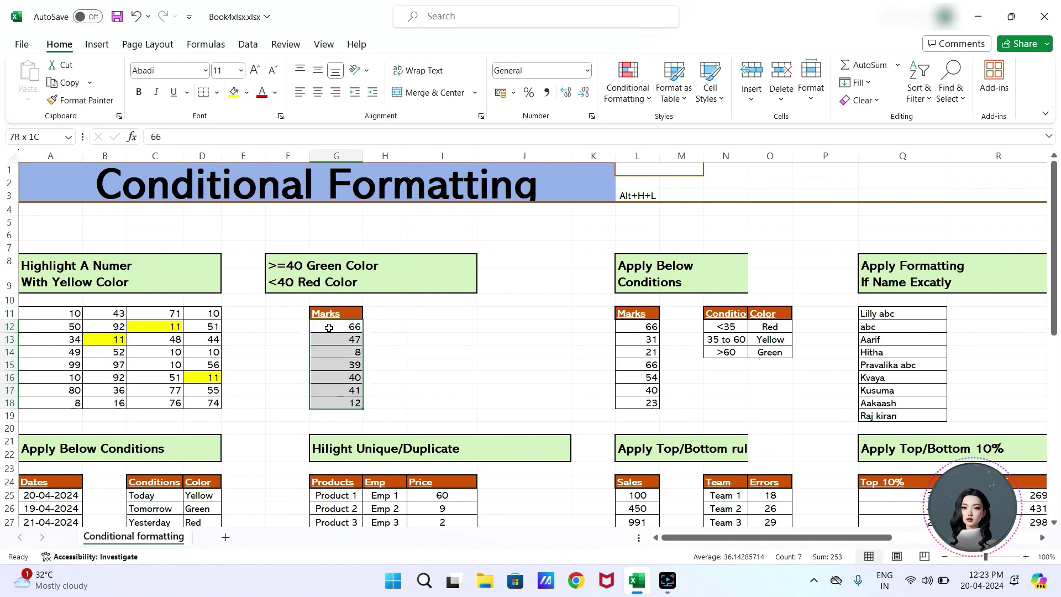
click(629, 84)
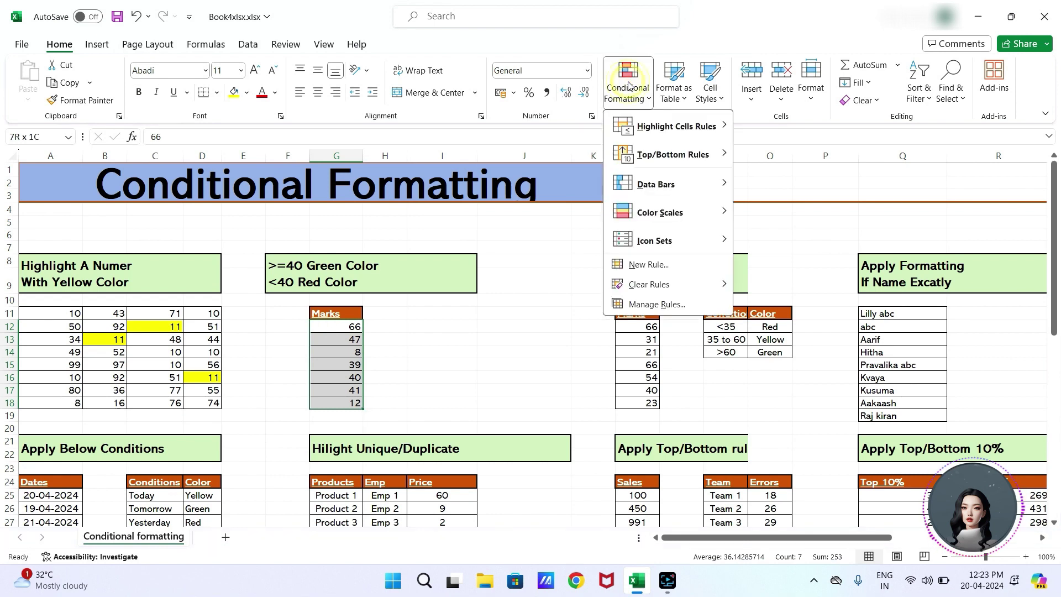
mouse_move(646, 131)
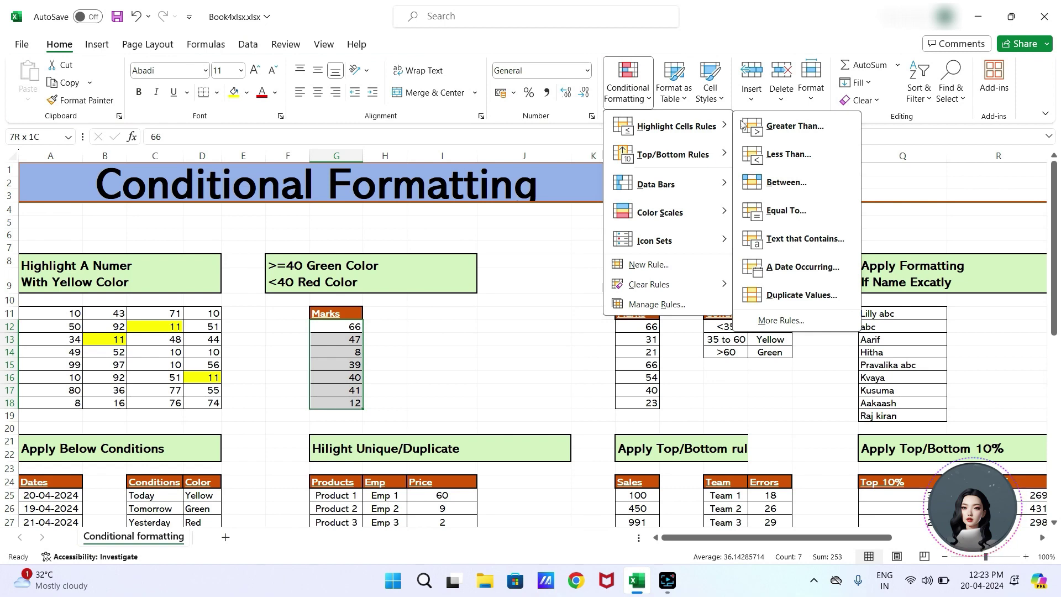
click(791, 125)
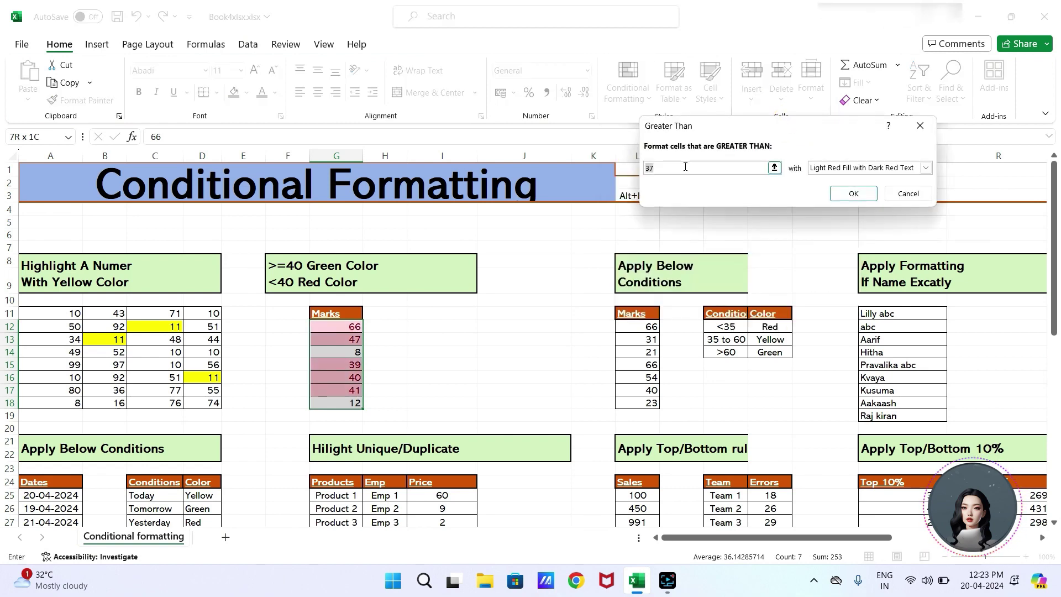
key(BackSpace)
text(4)
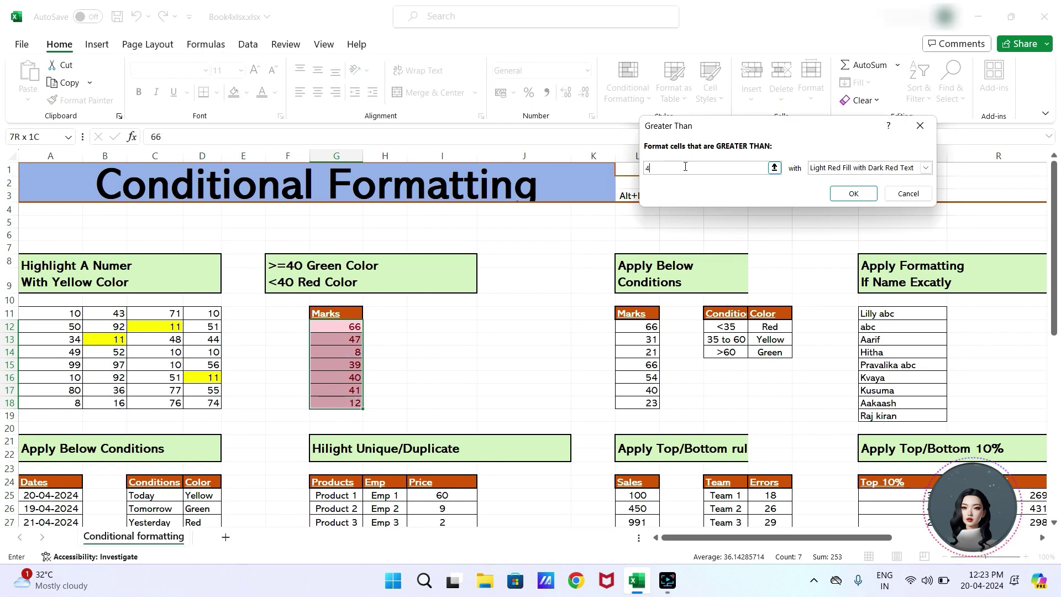
text(0)
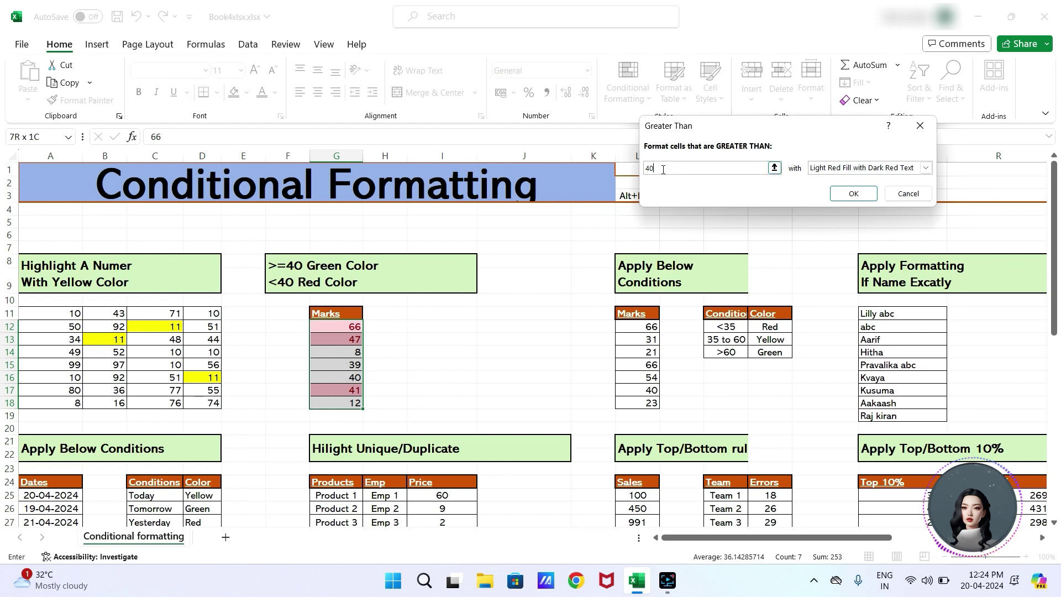
key(BackSpace)
key(BackSpace)
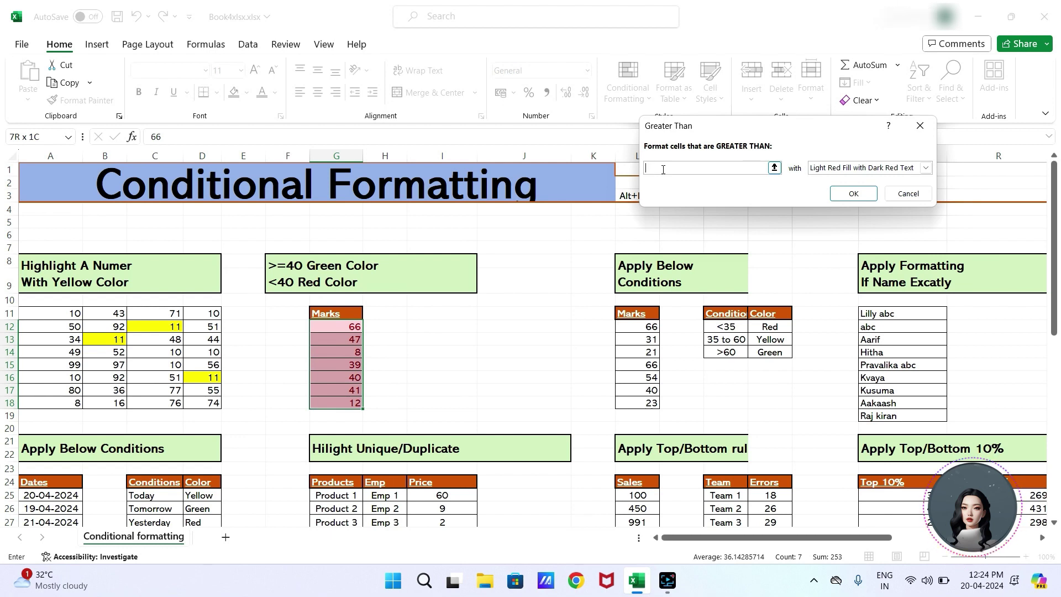
text(39)
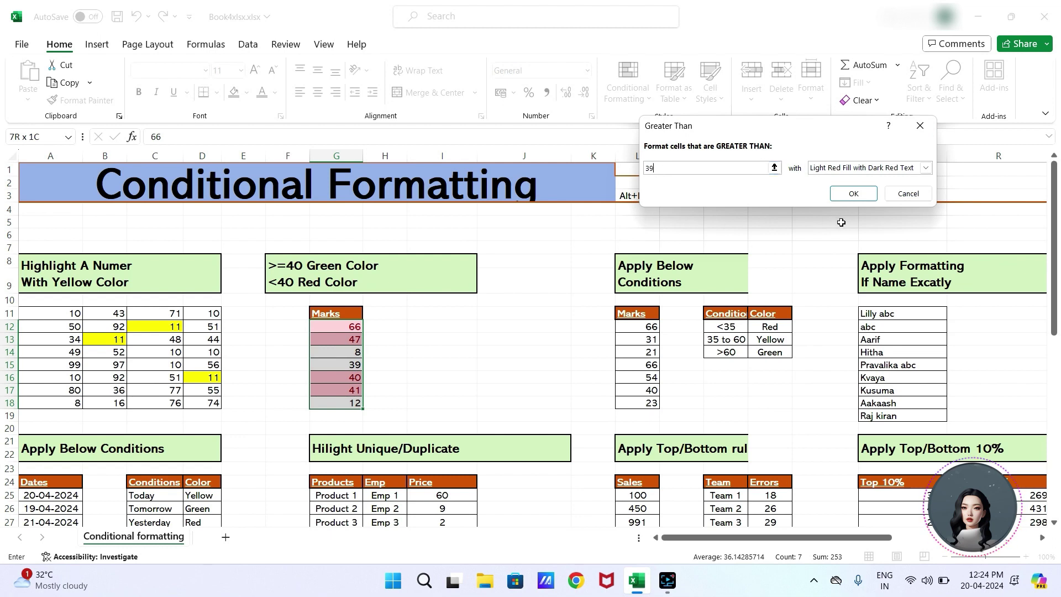
Step: Give the Greater Than rule a custom green fill and apply it to the marks
click(912, 172)
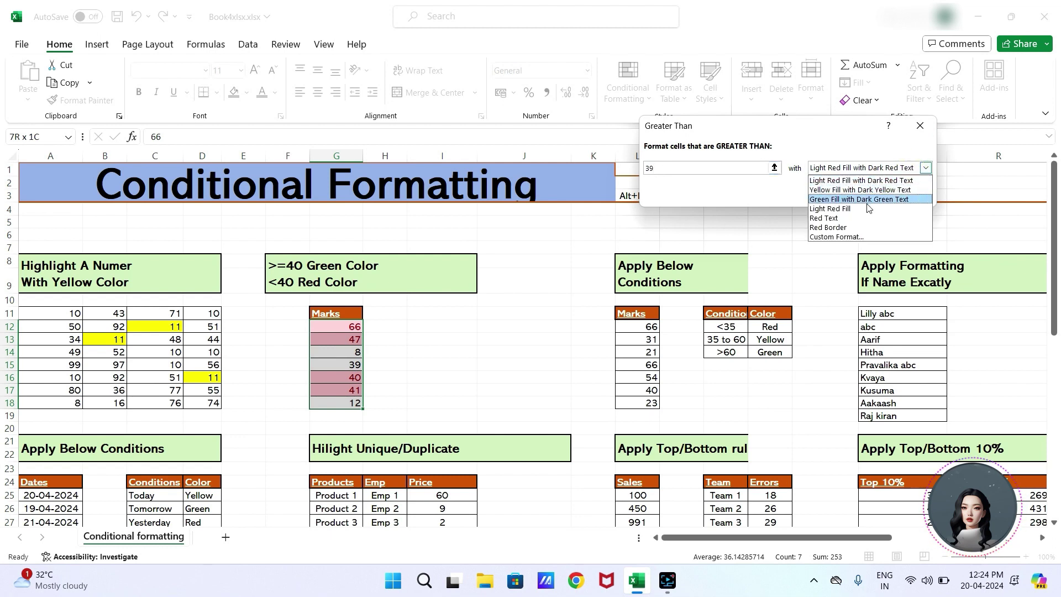
click(850, 238)
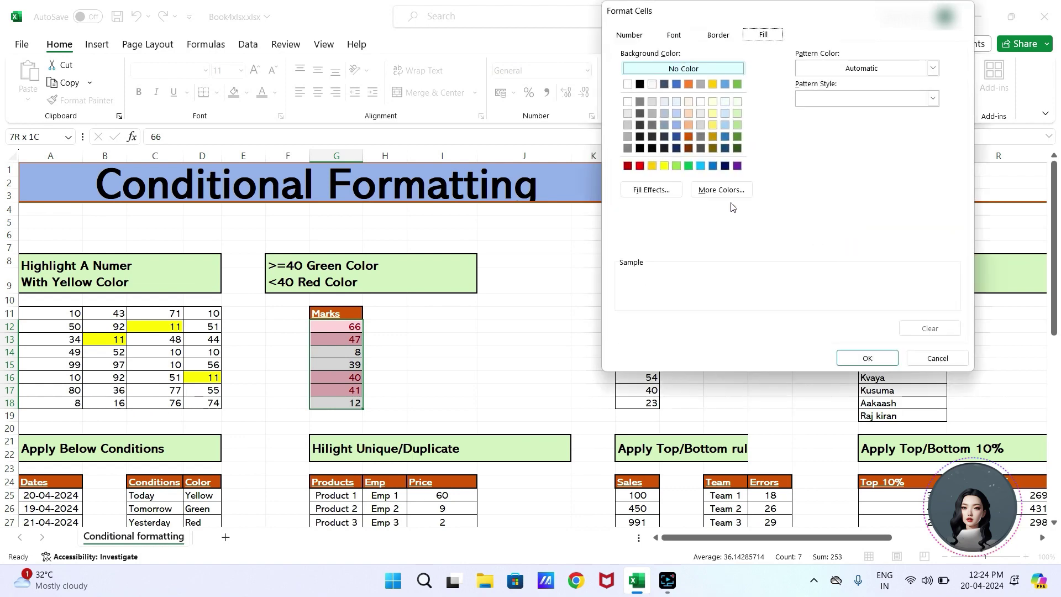
click(689, 166)
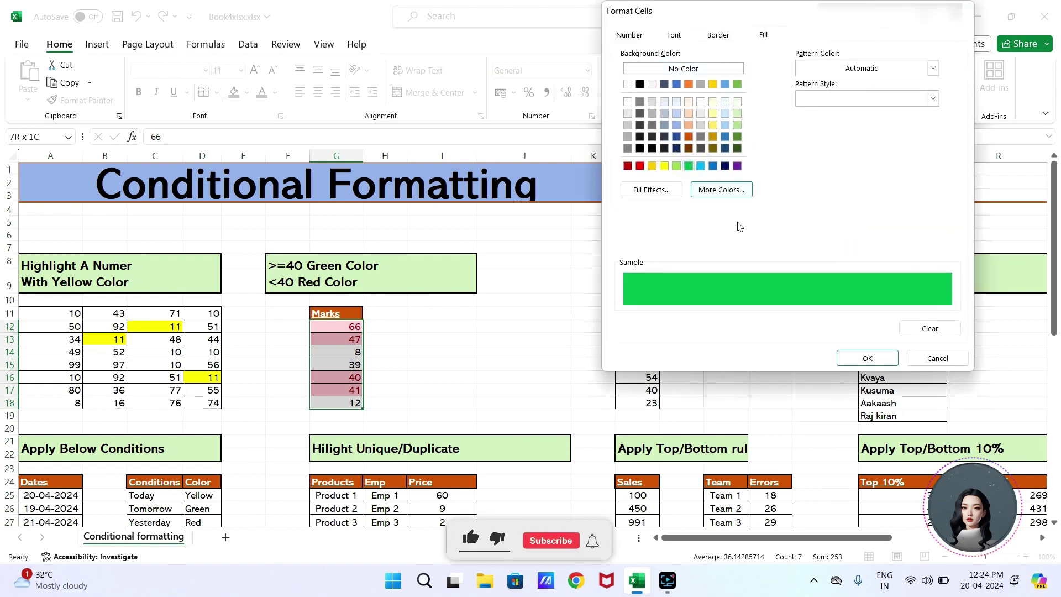
click(870, 359)
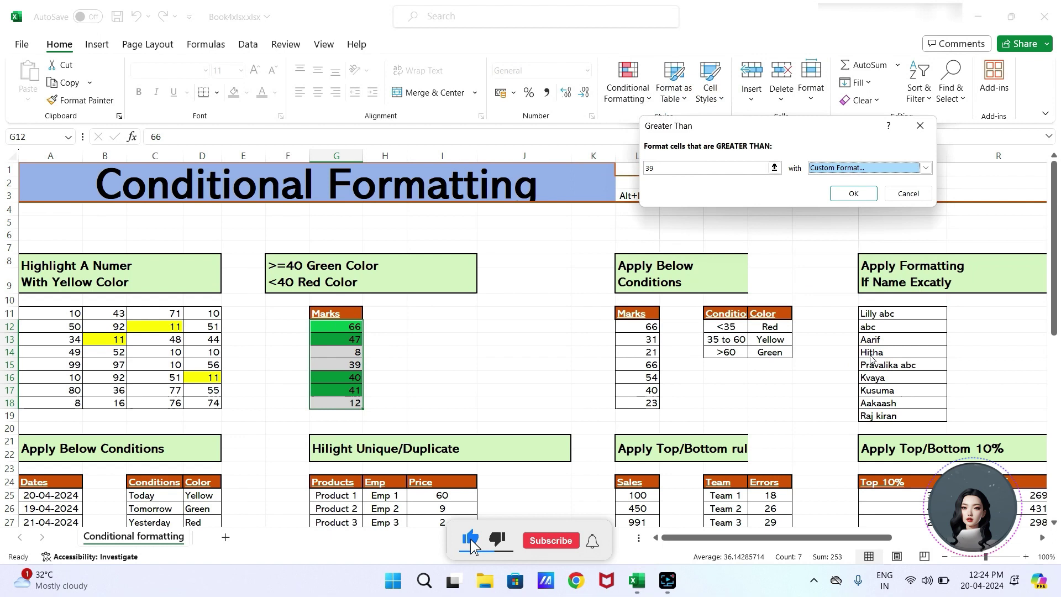
click(858, 194)
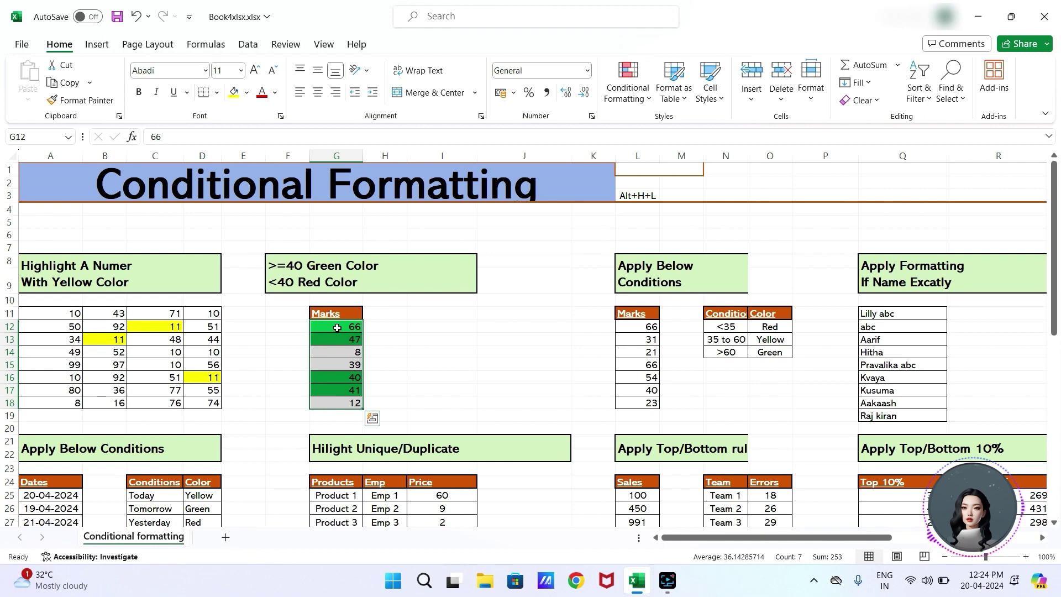
Step: Start a Less Than highlight rule on the marks in G12:G18 with the threshold set to 40
click(628, 98)
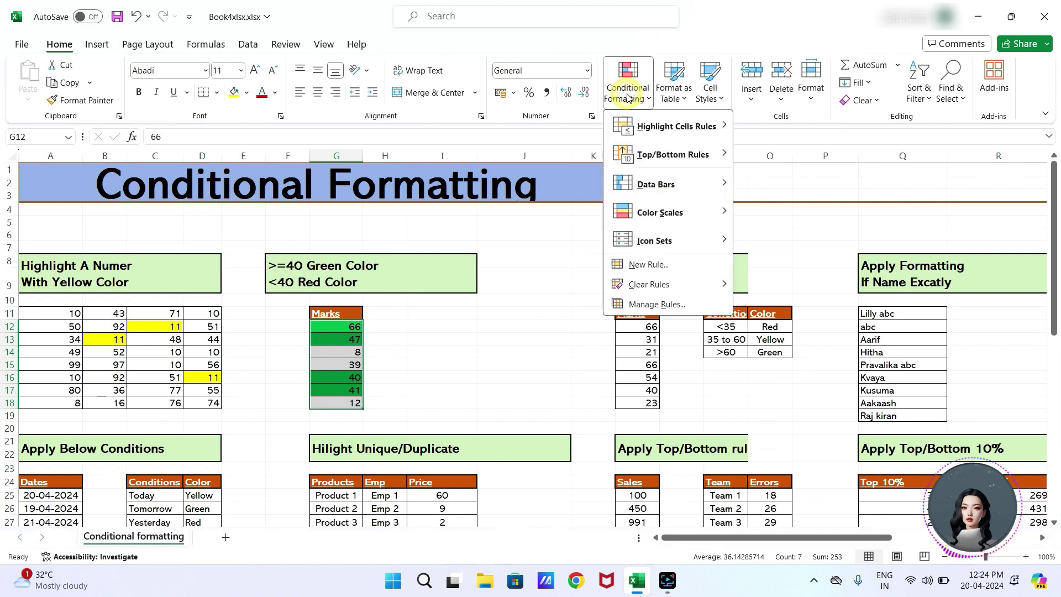
mouse_move(664, 132)
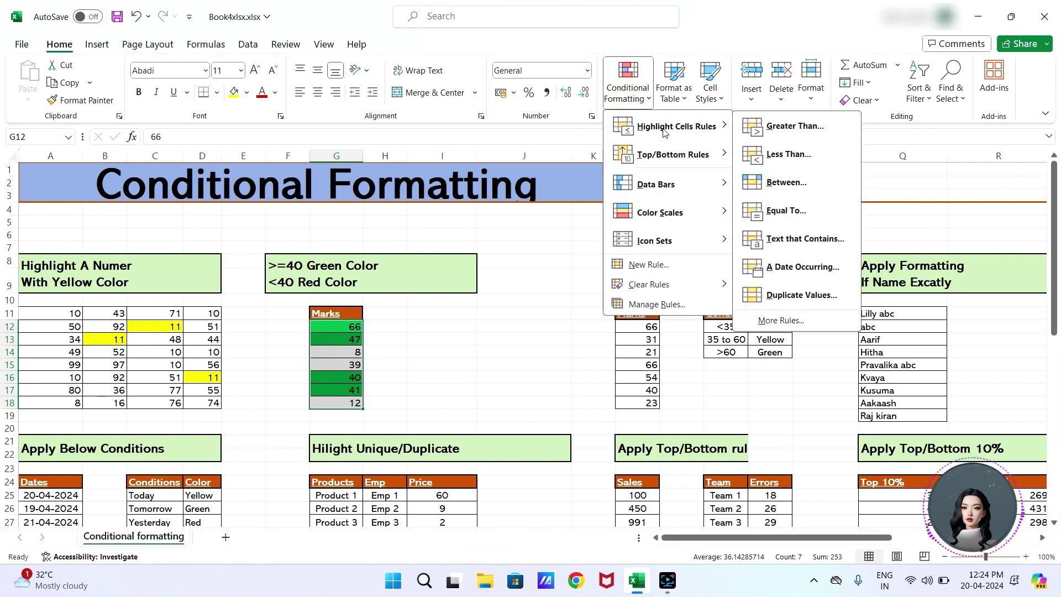
click(787, 155)
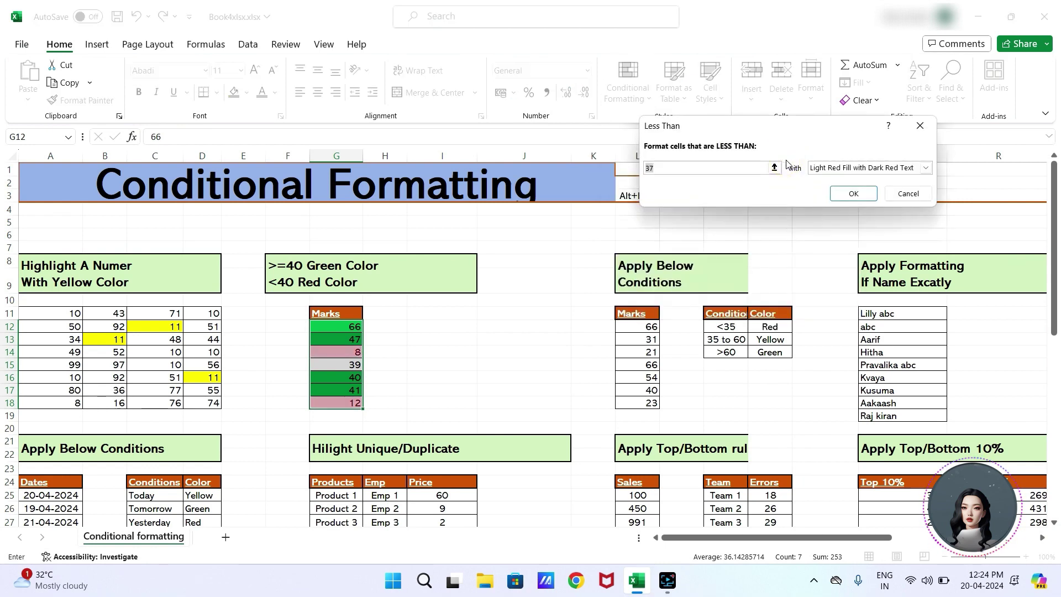
click(677, 170)
key(BackSpace)
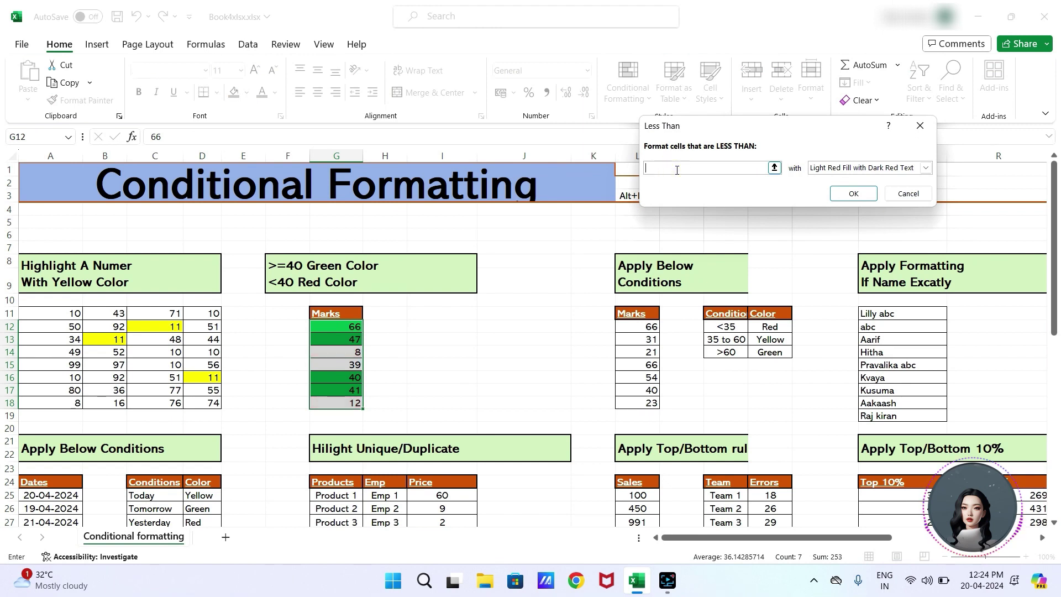
text(40)
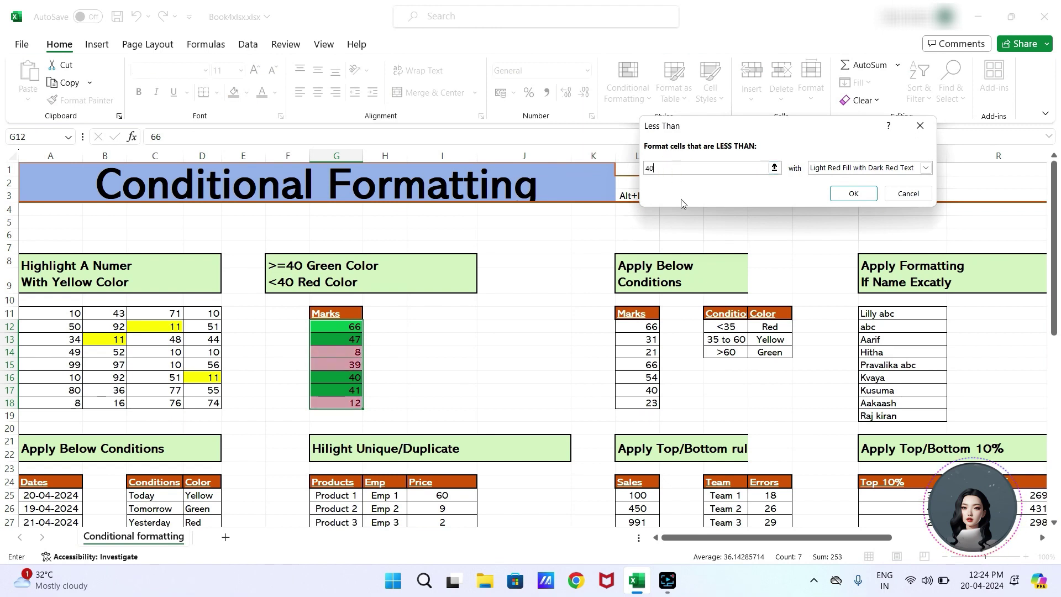
Step: Give the Less Than rule a custom dark red fill and apply it to the marks
click(925, 168)
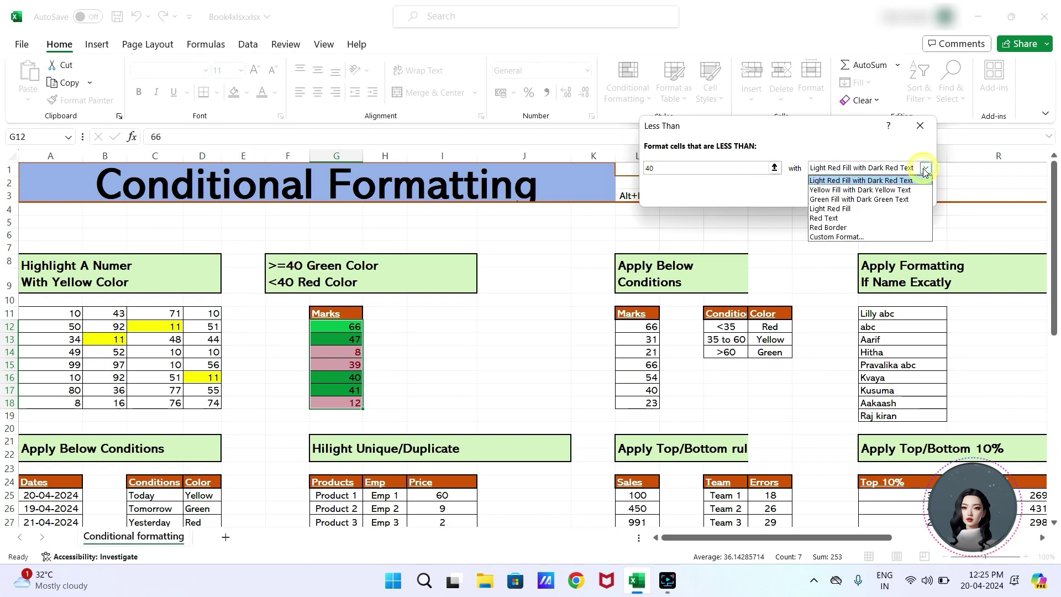
click(887, 238)
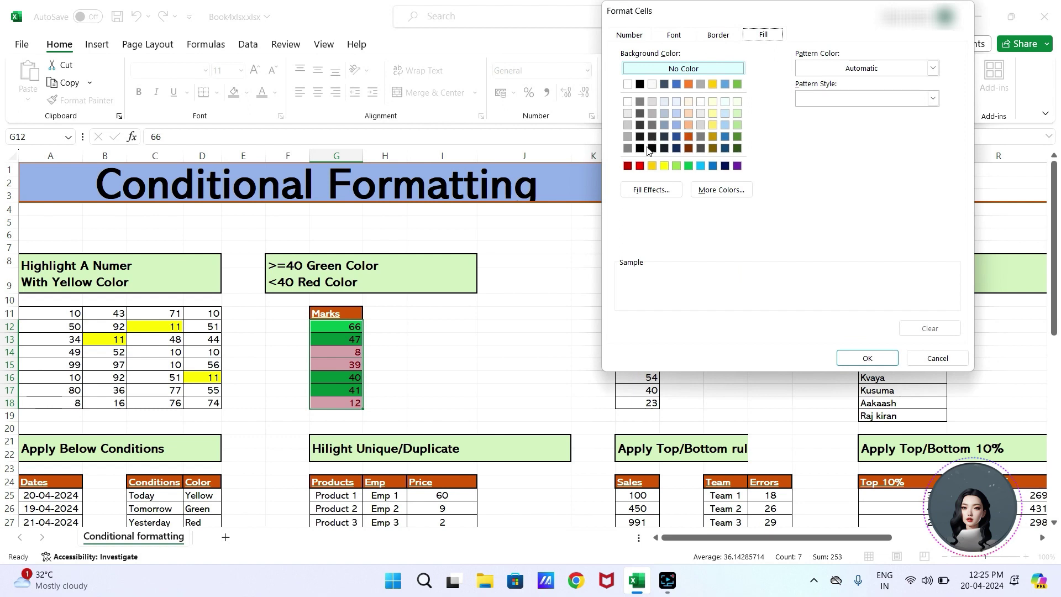
click(640, 166)
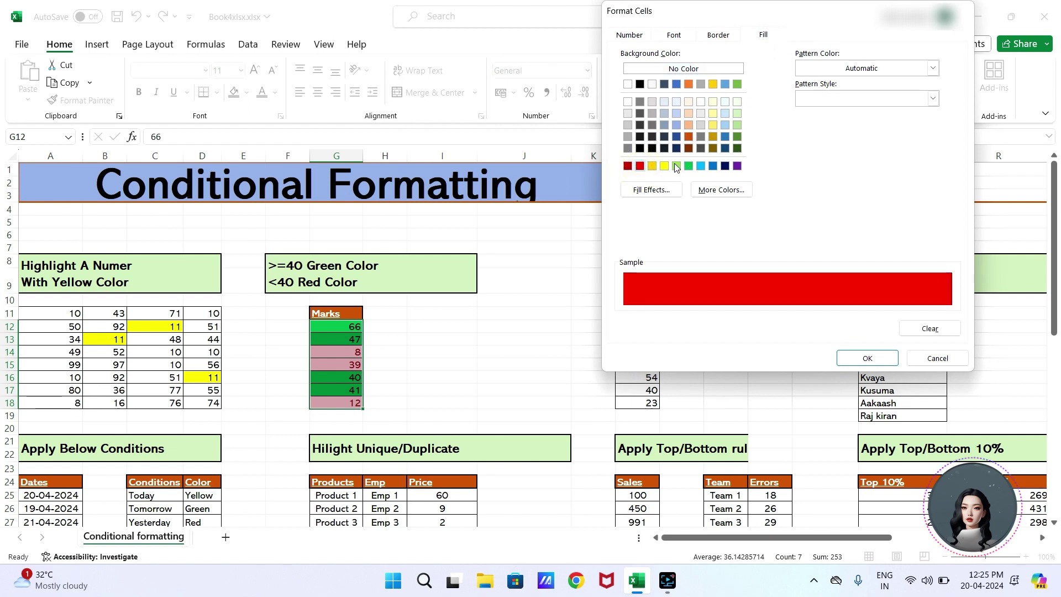
click(689, 101)
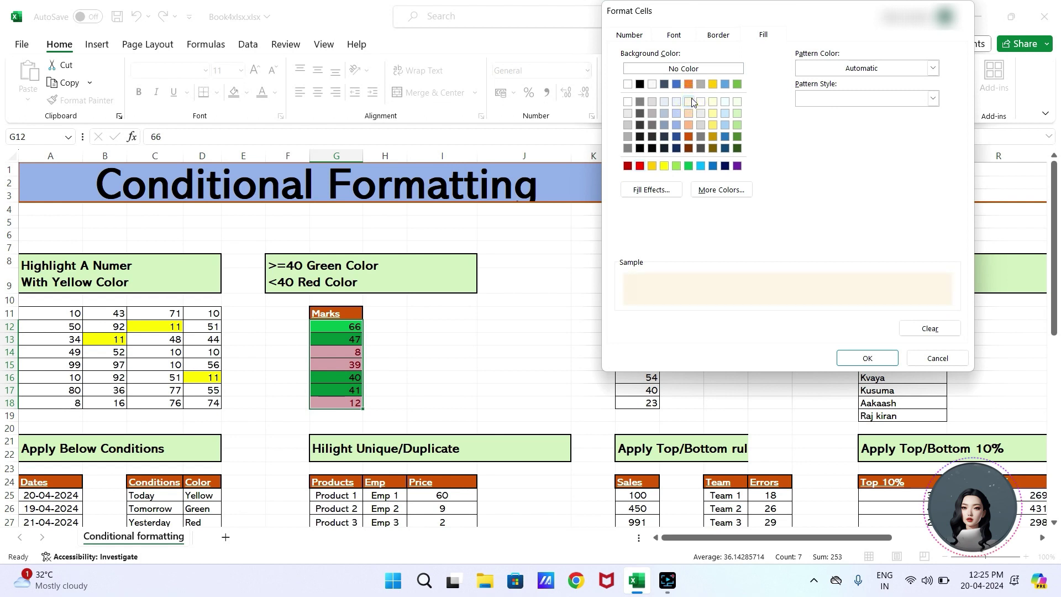
click(641, 168)
click(630, 167)
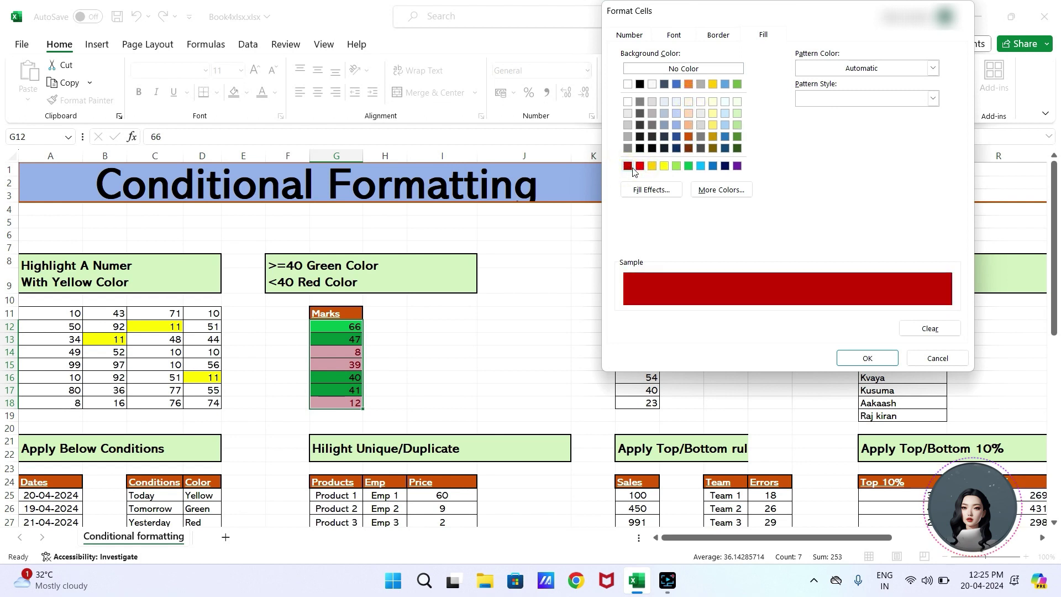
click(861, 359)
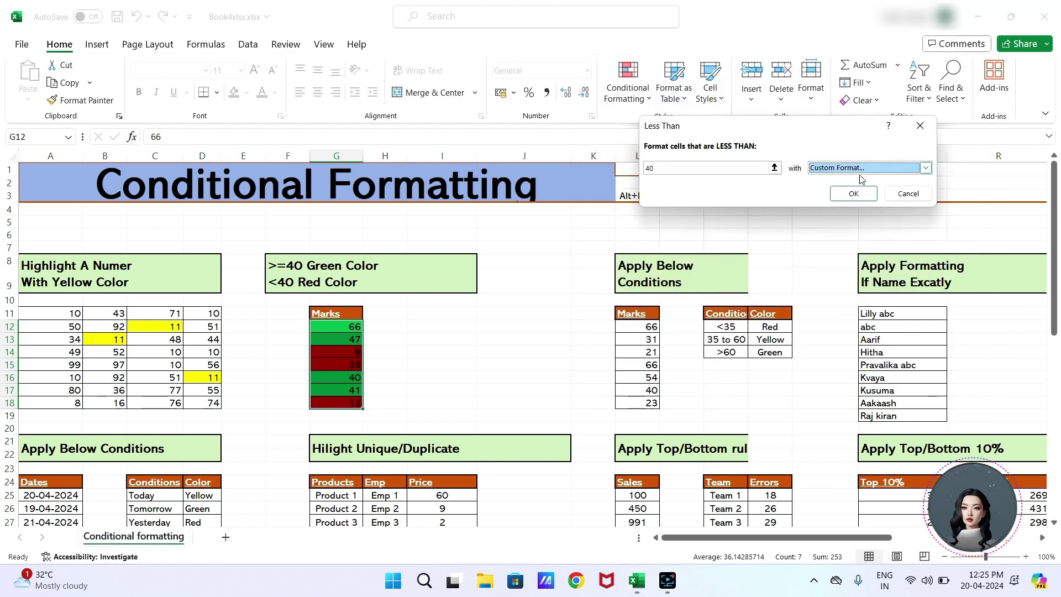
click(855, 194)
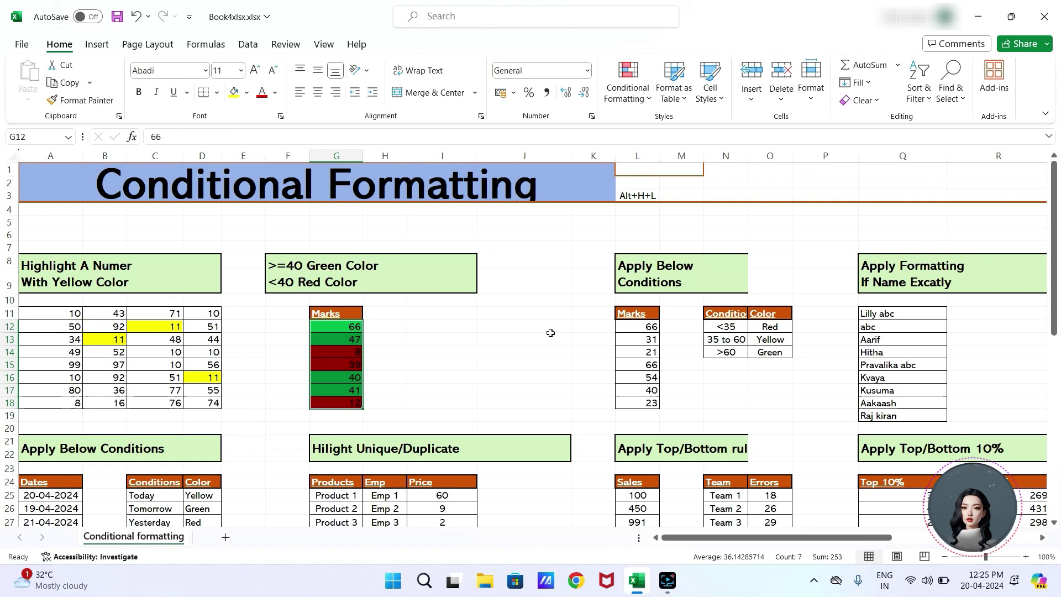
Step: Deselect the marks and widen column G
click(481, 336)
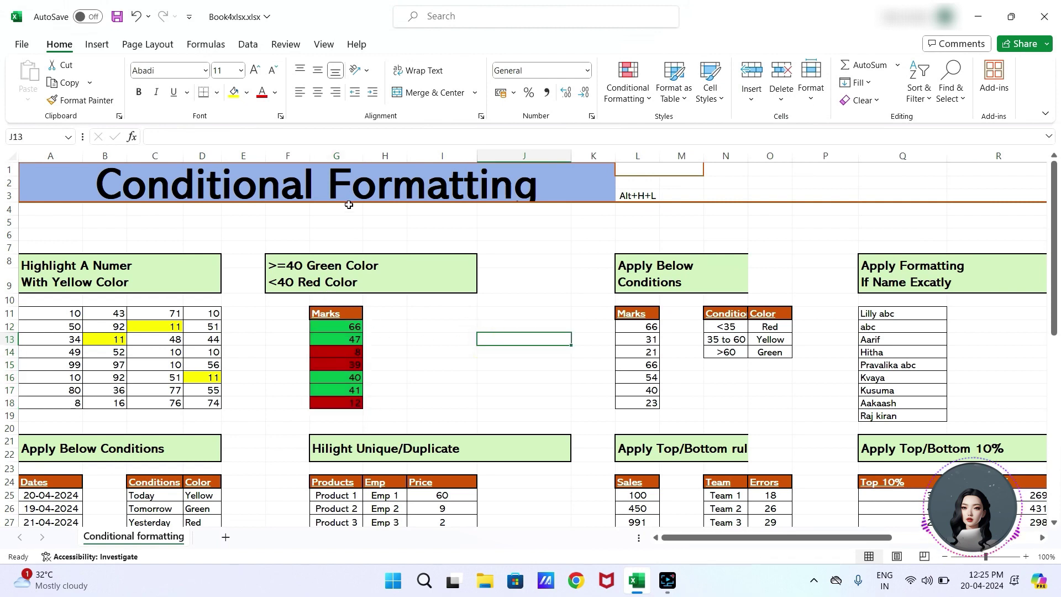
drag(362, 155, 393, 160)
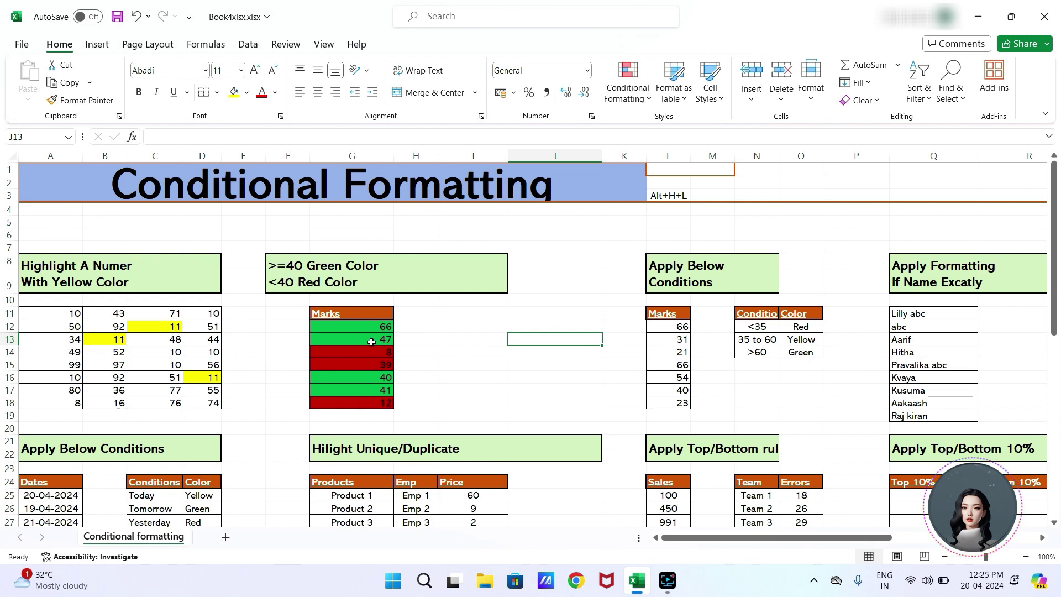
click(636, 99)
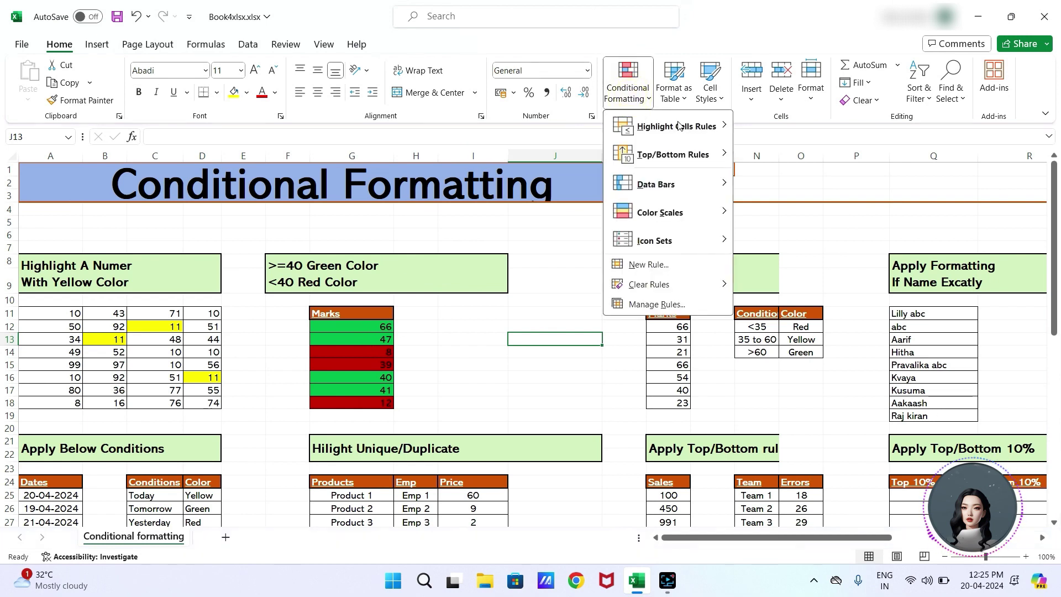
mouse_move(684, 126)
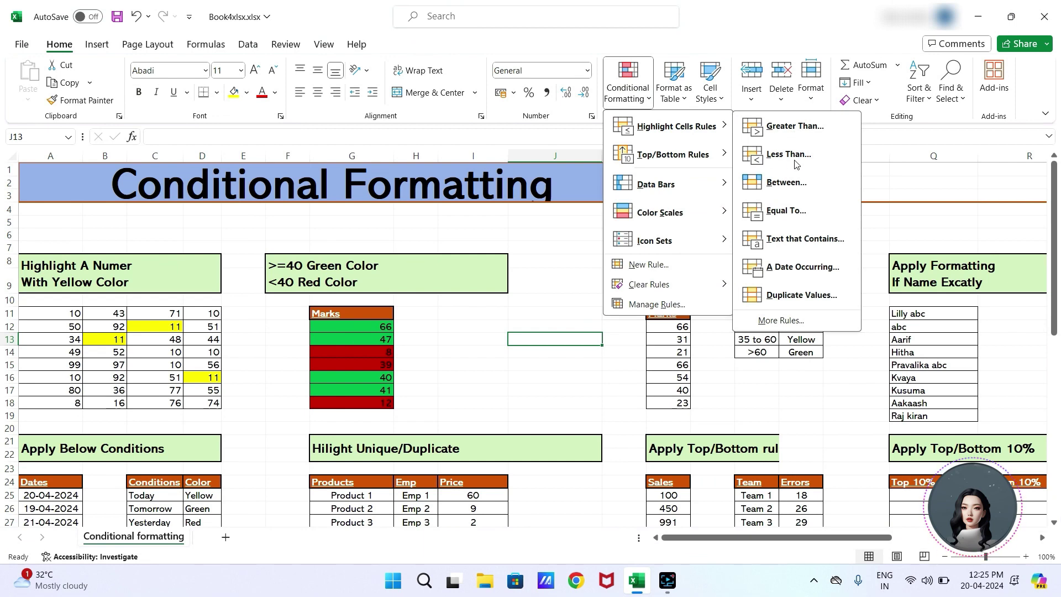
click(540, 256)
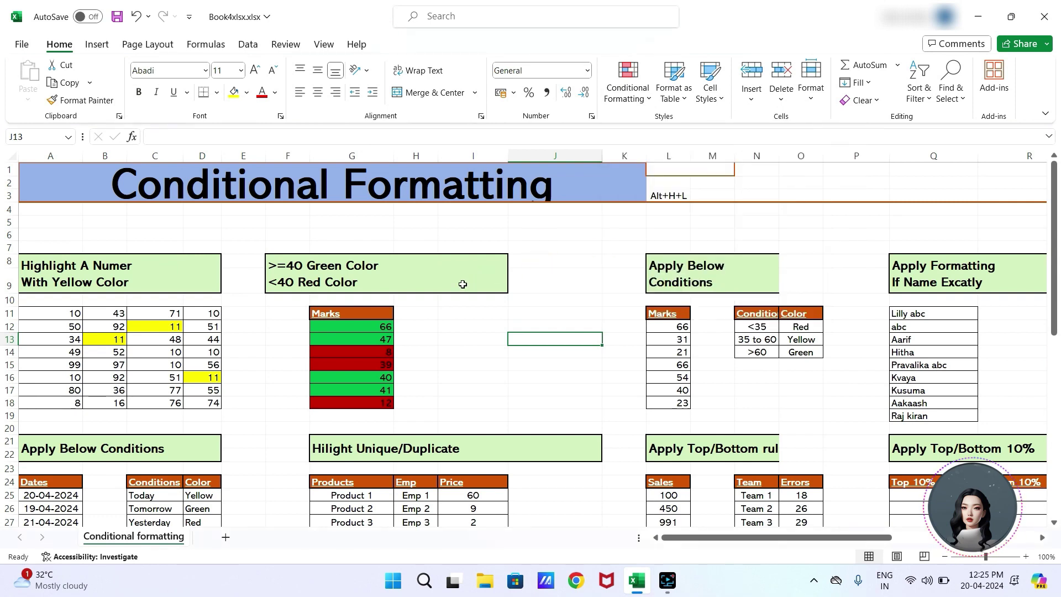
Step: Start a Less Than highlight rule on the marks in L12:L18 with the threshold set to 35
scroll(462, 284, right, 3)
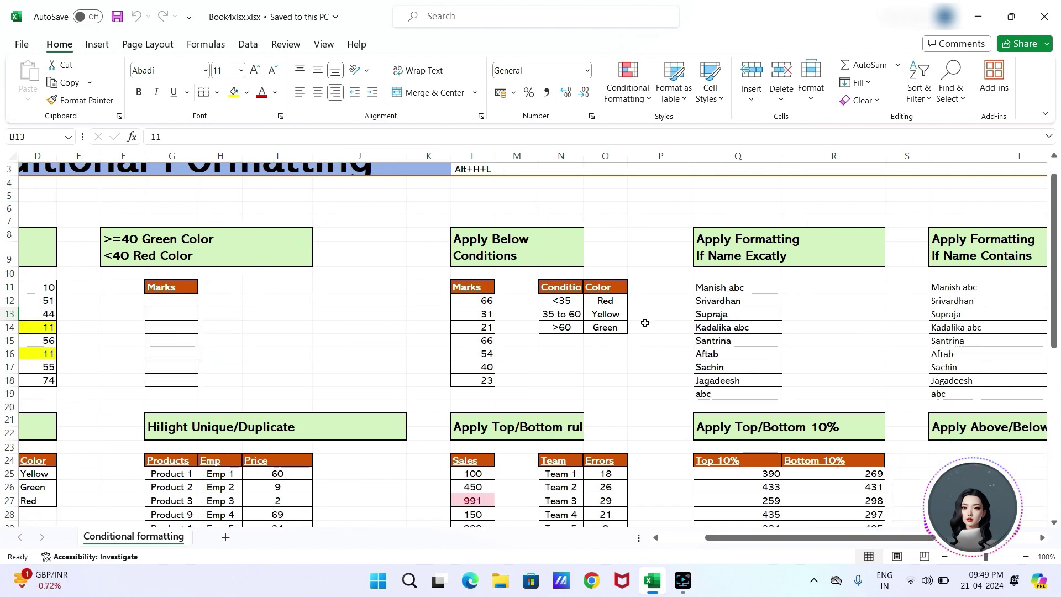
click(484, 303)
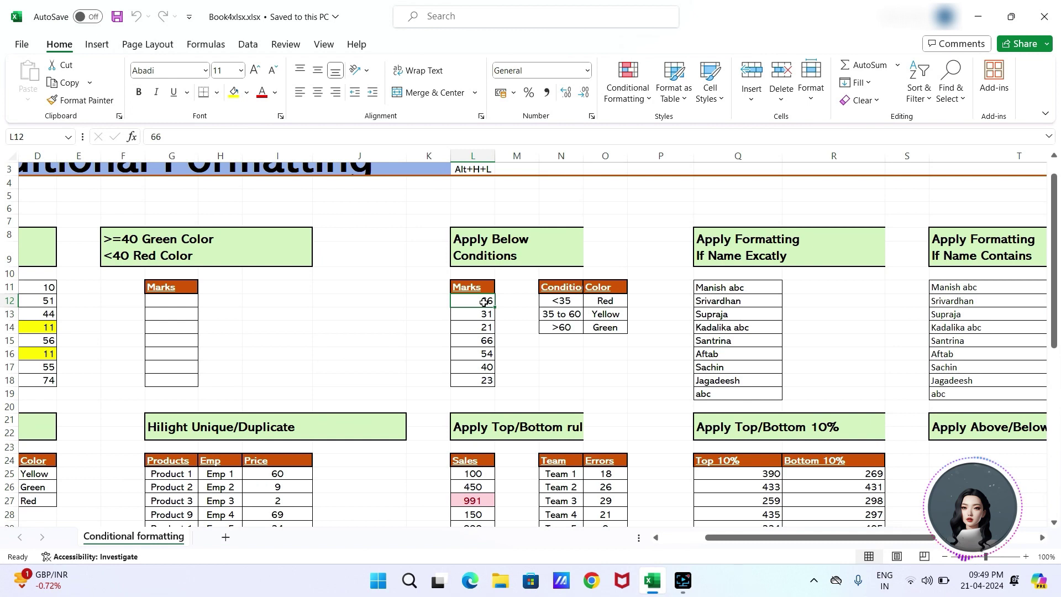
drag(484, 302, 484, 382)
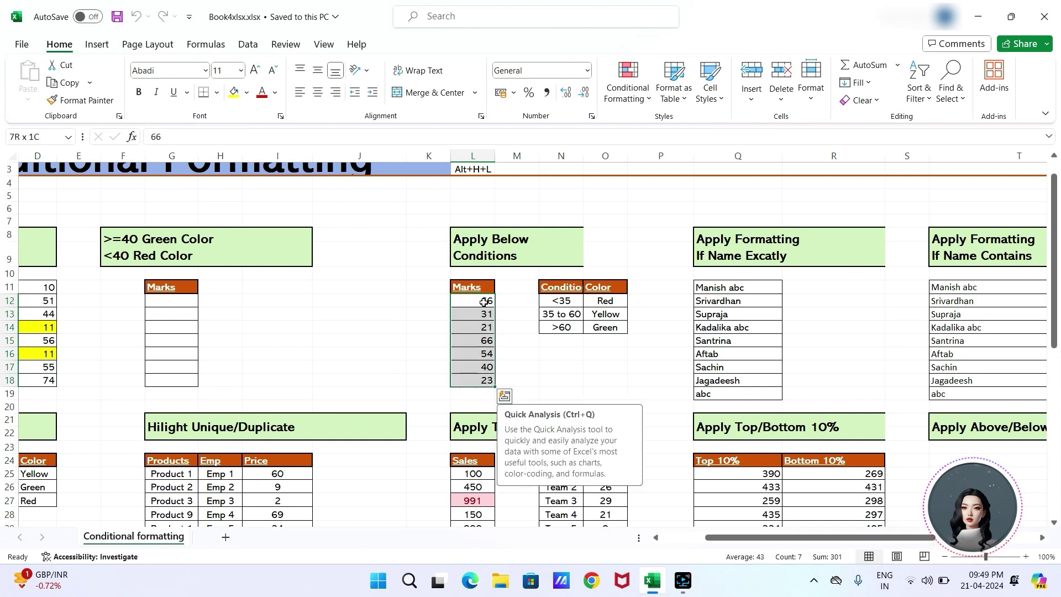
click(636, 100)
mouse_move(655, 128)
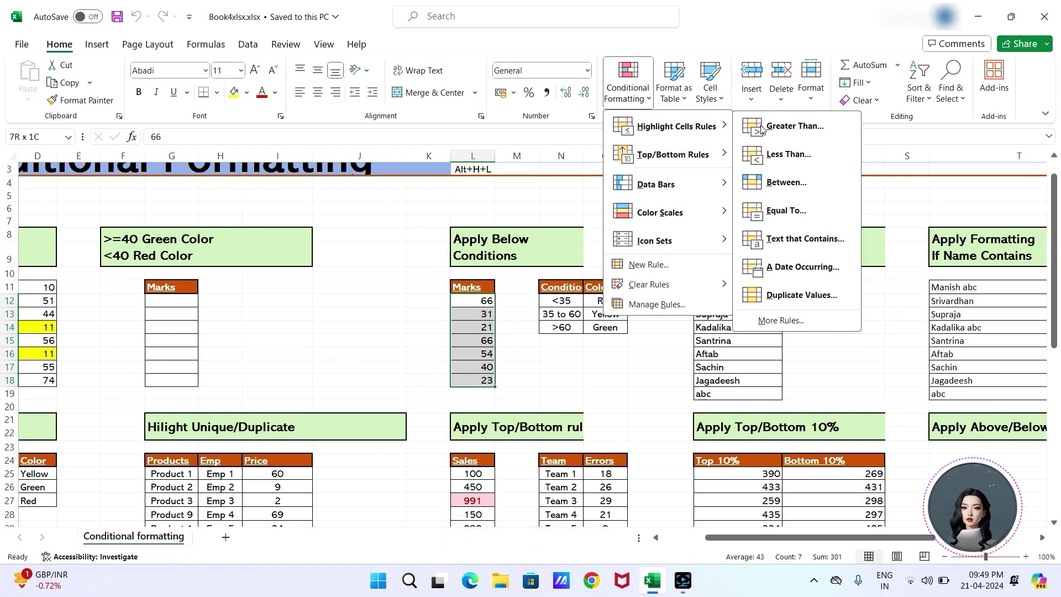
click(781, 154)
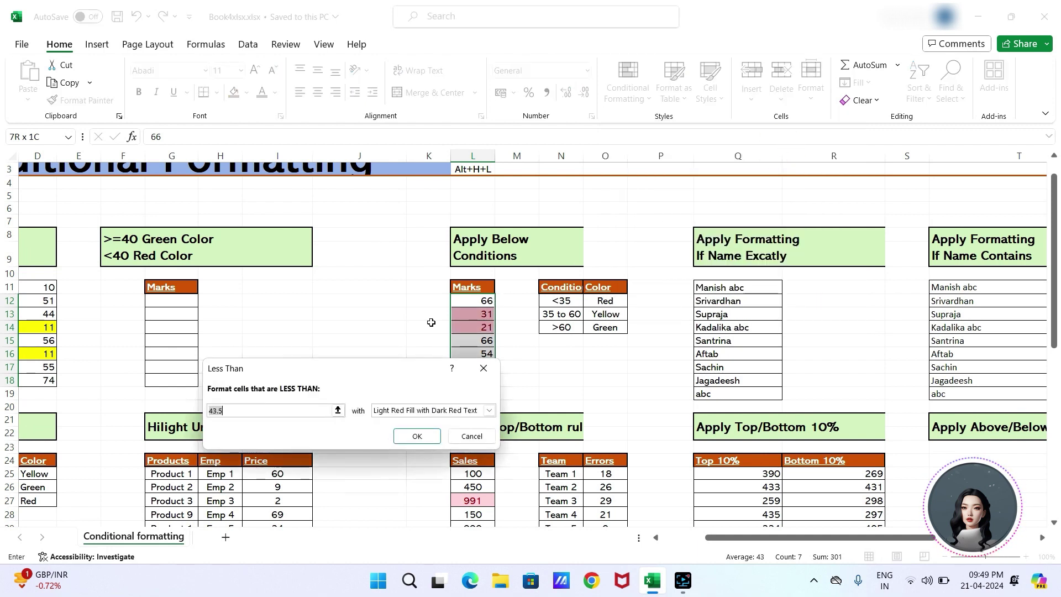
drag(325, 372, 278, 379)
key(BackSpace)
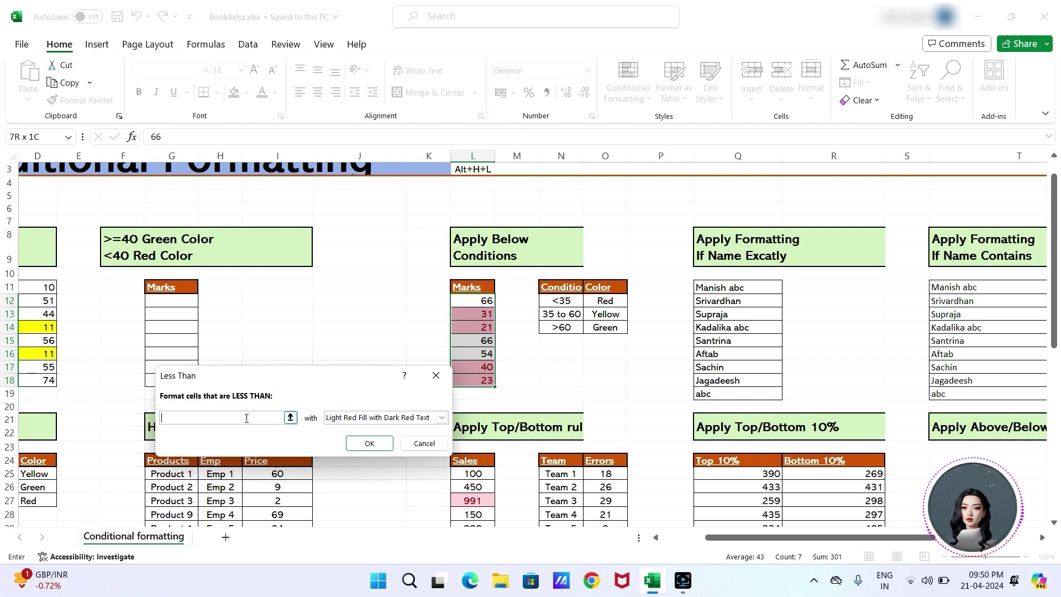
text(35)
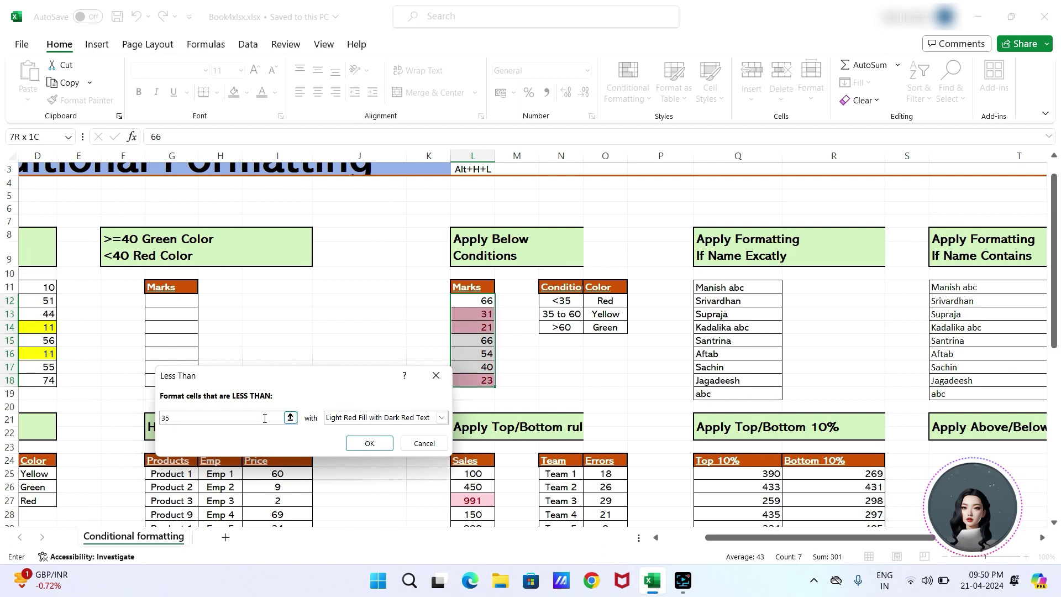
Step: Give the Less Than 35 rule a custom dark red fill and apply it to the marks in column L
click(442, 417)
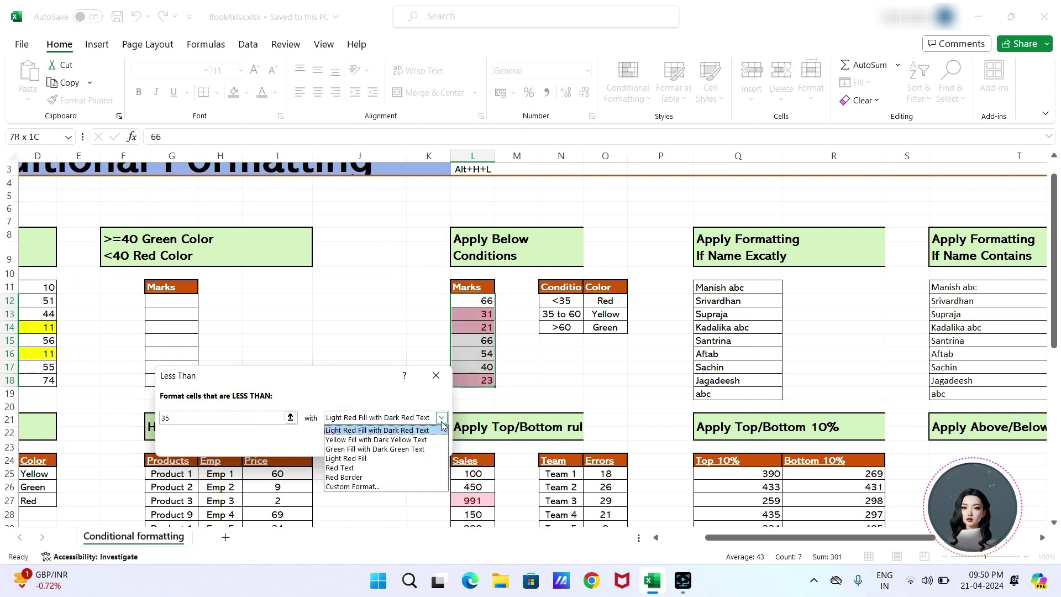
click(378, 488)
click(326, 222)
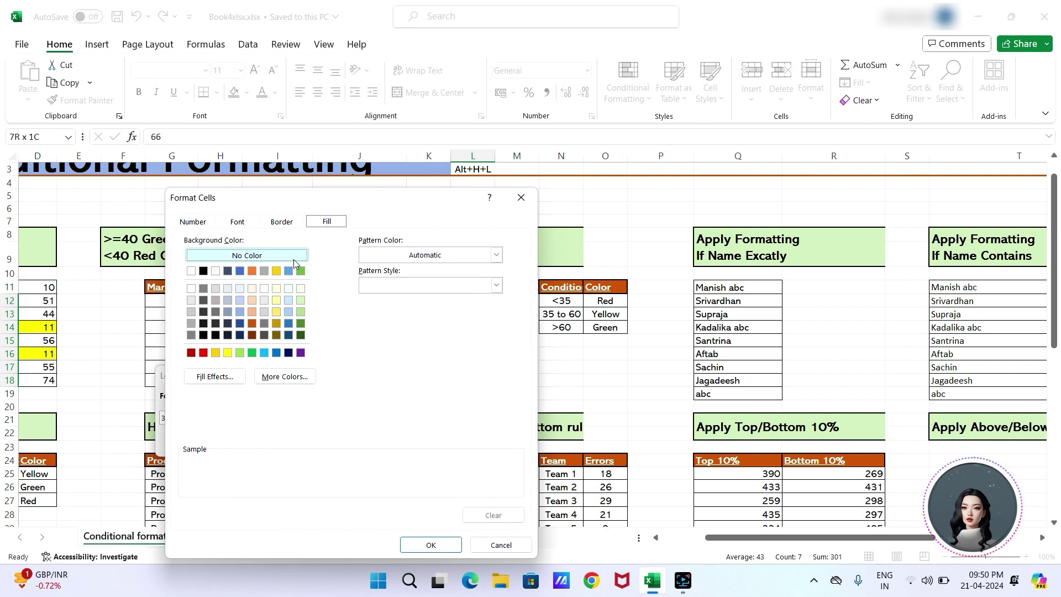
click(204, 353)
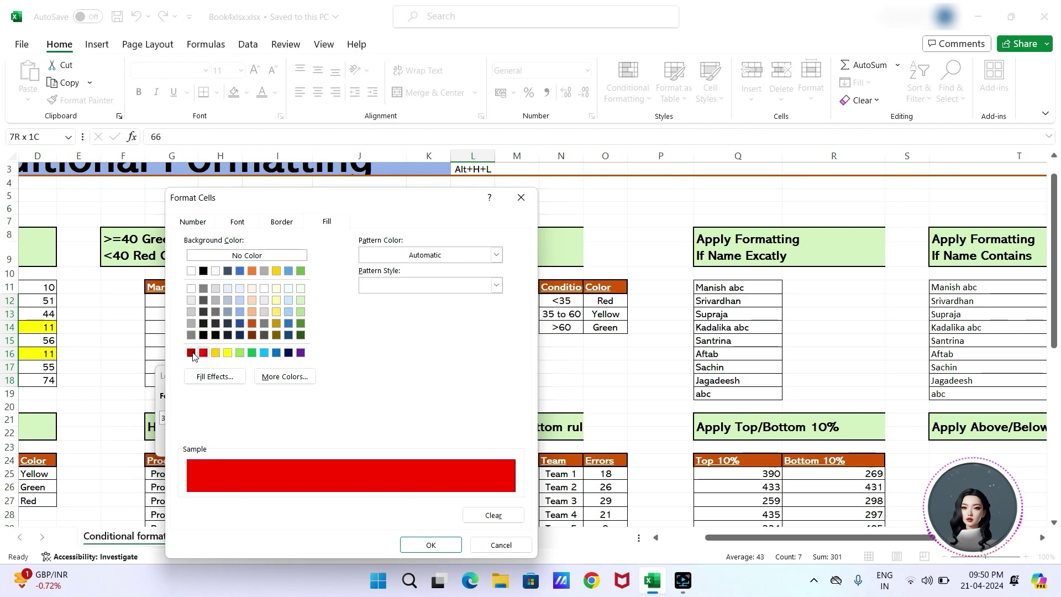
click(192, 354)
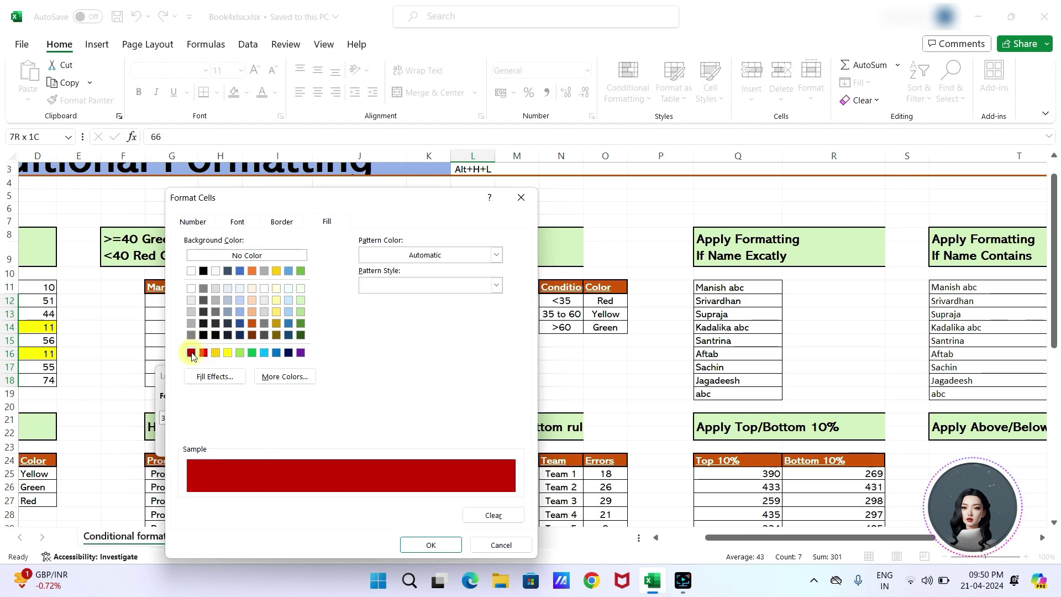
click(432, 545)
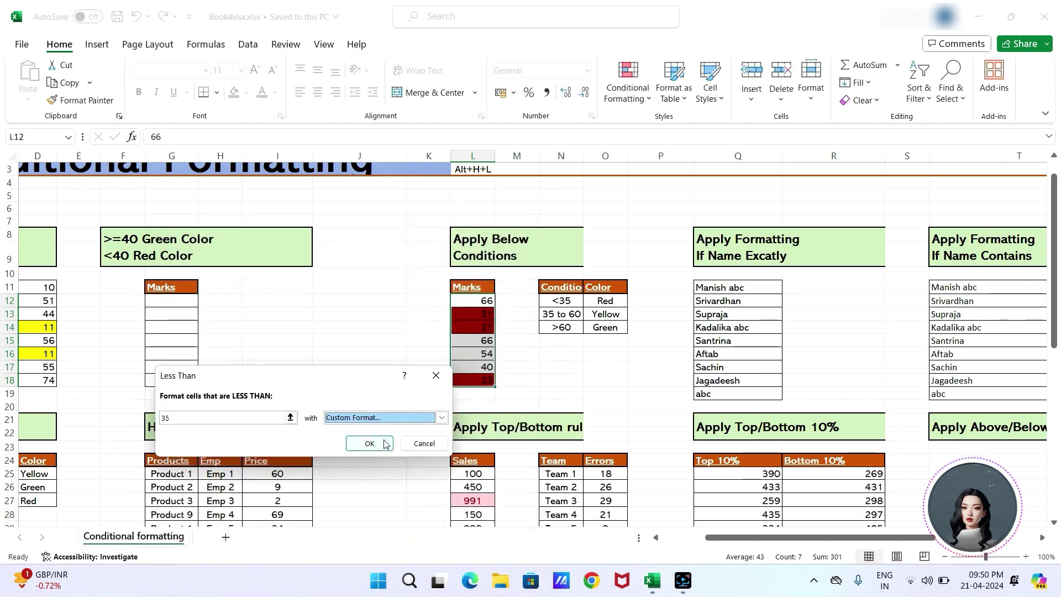
click(369, 443)
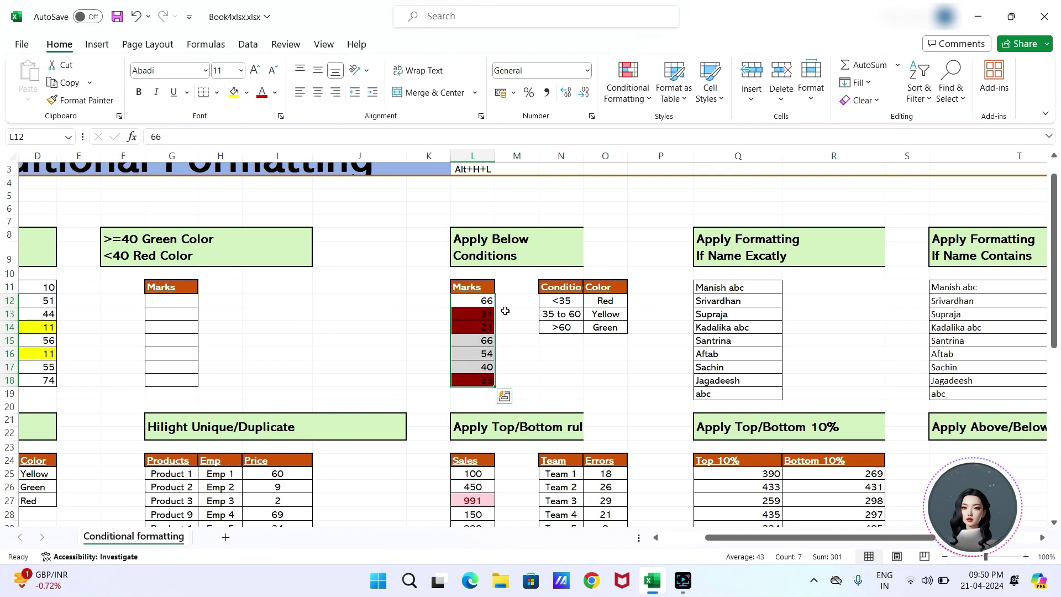
Step: Start a Between highlight rule on the marks in L12:L18 with limits of 35 and 60
key(alt+h)
key(l)
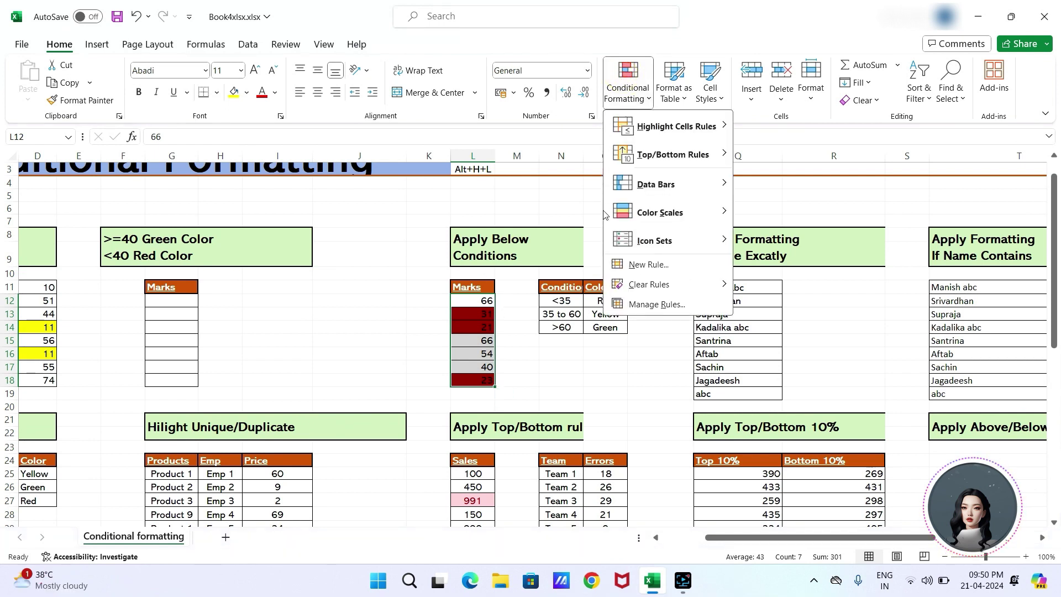
mouse_move(653, 243)
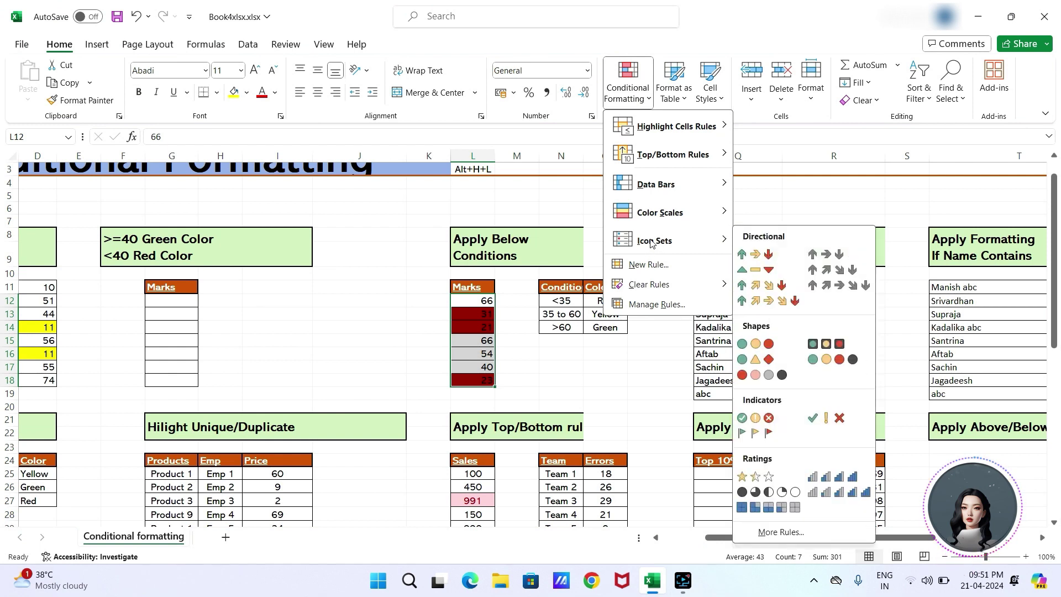
mouse_move(663, 132)
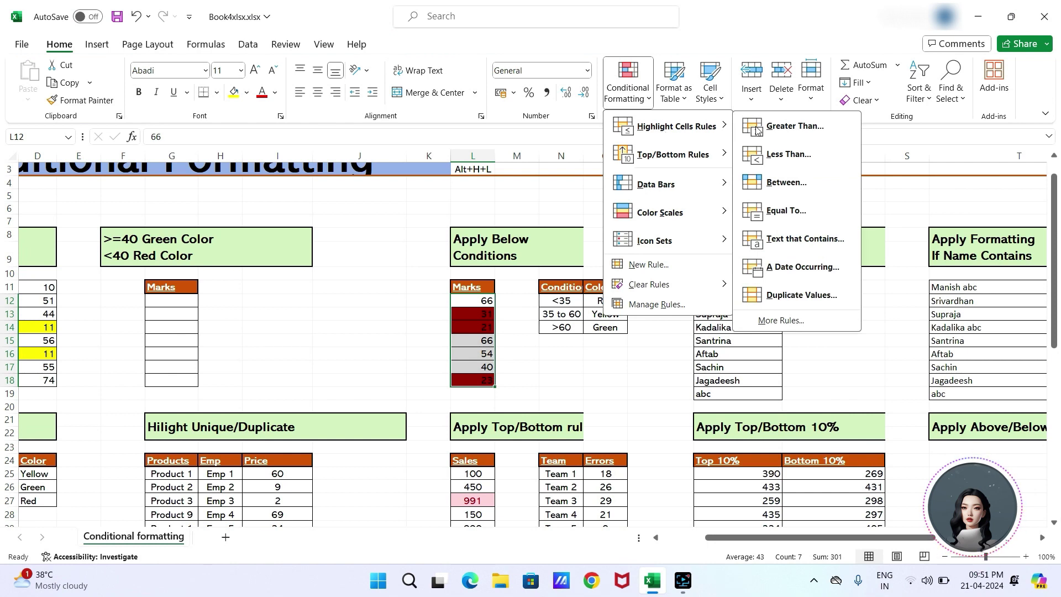
click(779, 182)
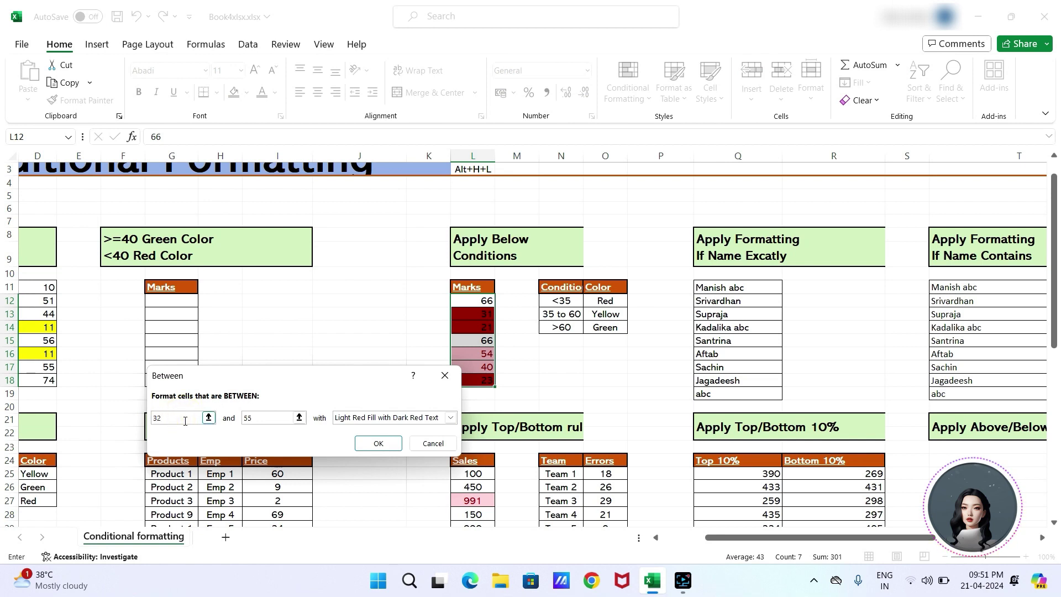
key(BackSpace)
text(5)
click(256, 418)
key(BackSpace)
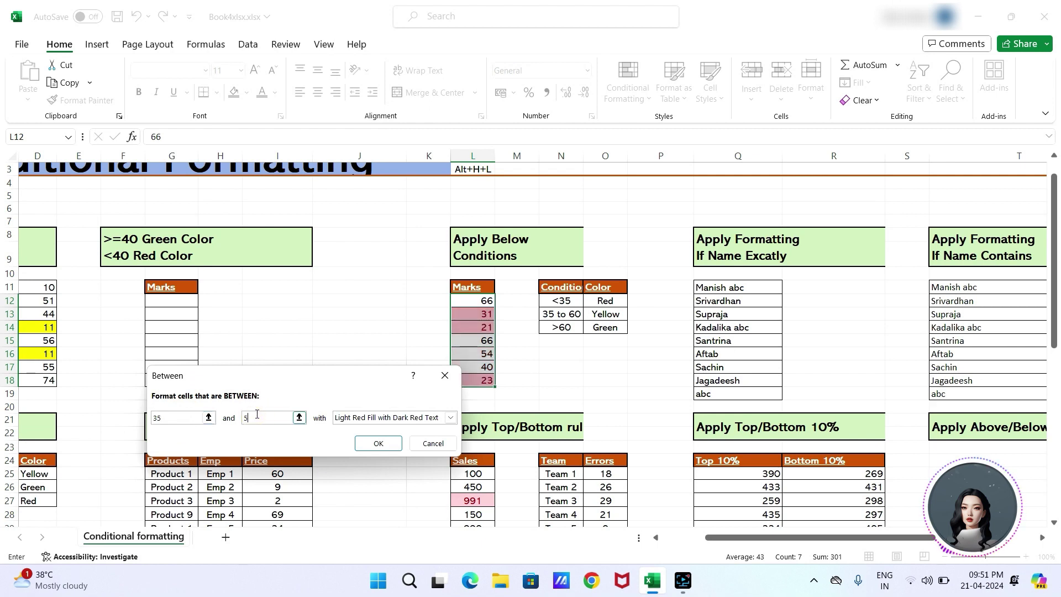
text(60)
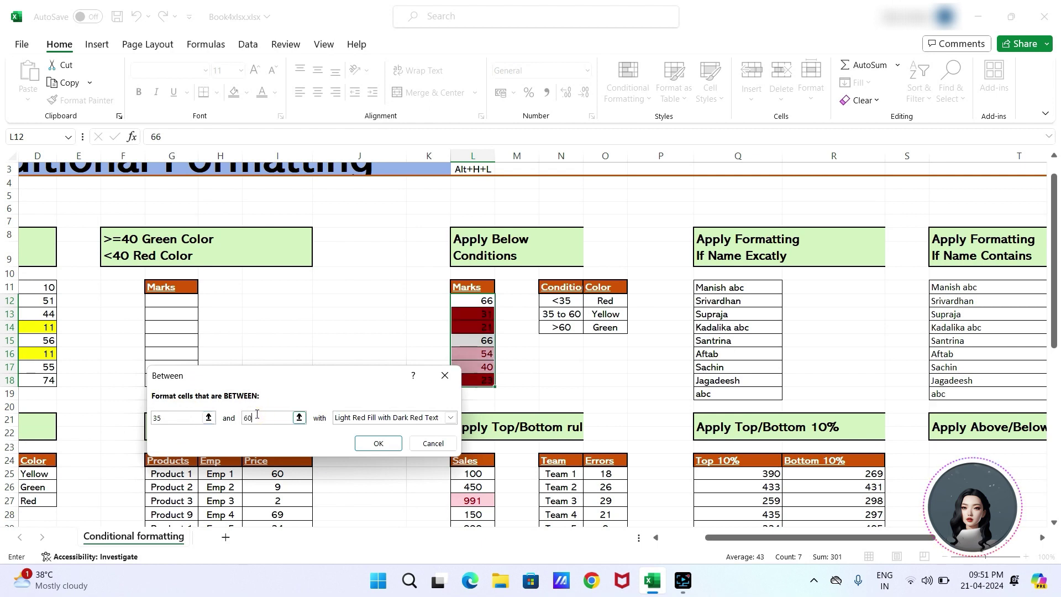
Step: Give the Between rule a custom golden yellow fill and apply it to the marks
click(449, 418)
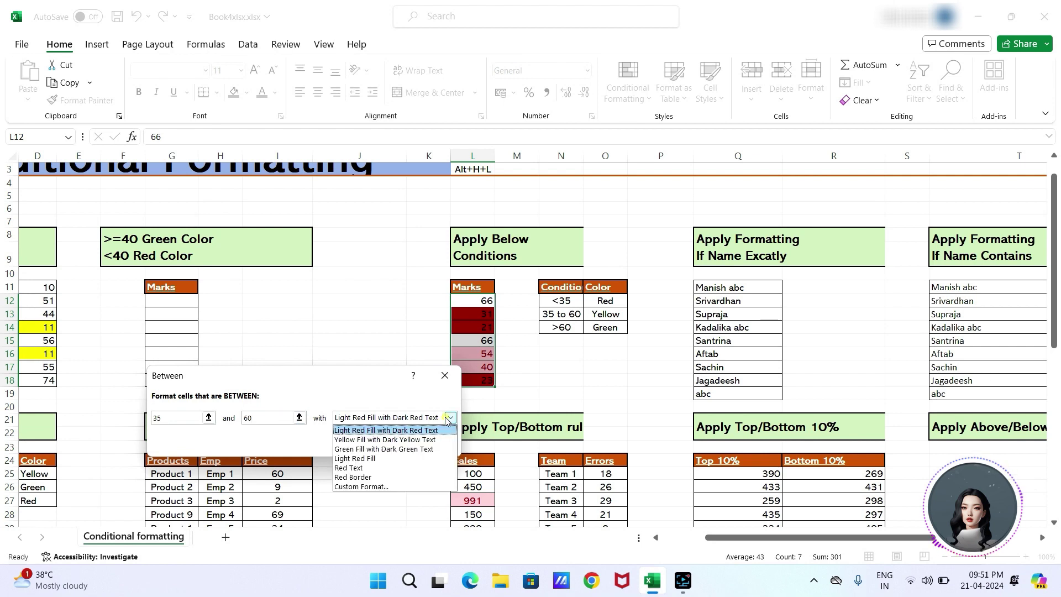
click(406, 487)
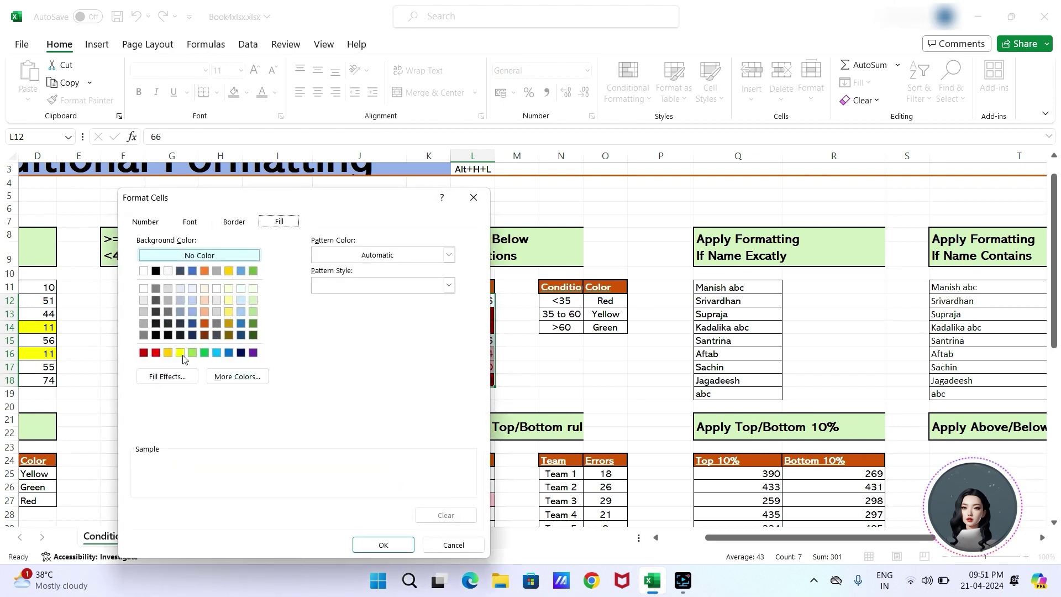
click(180, 354)
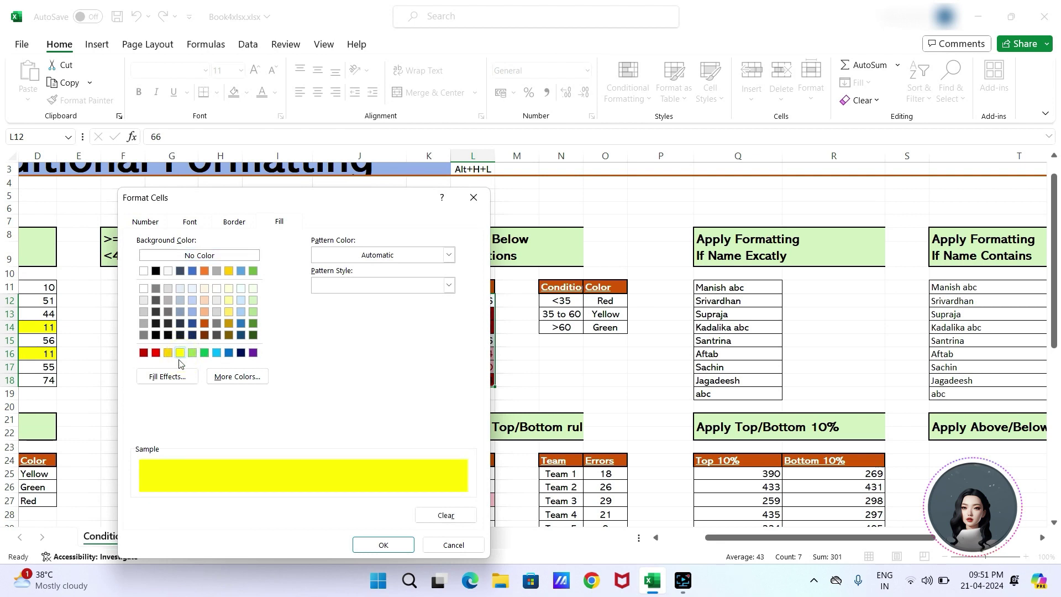
click(168, 353)
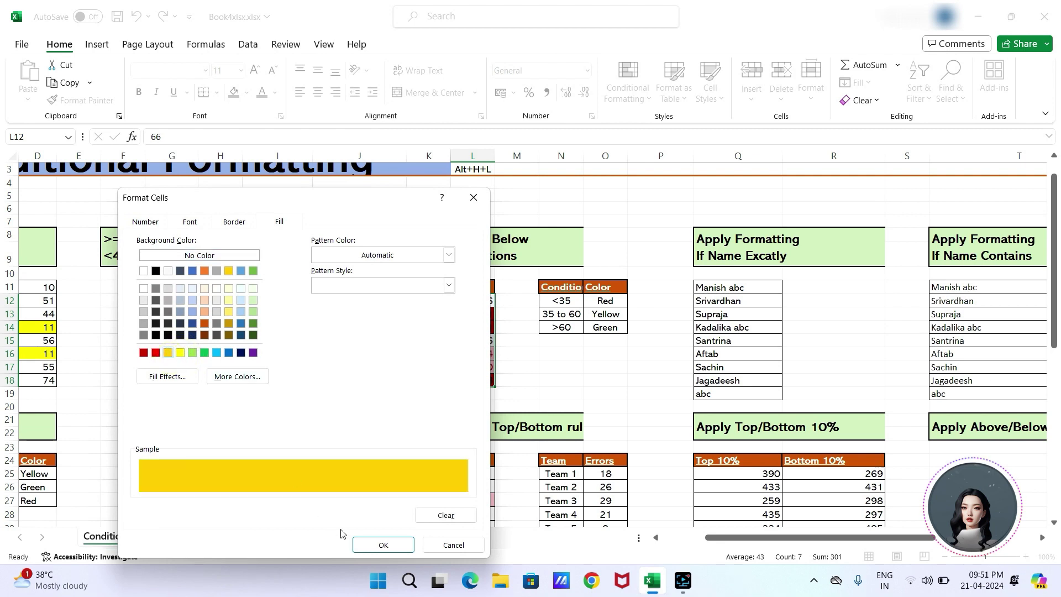
click(387, 545)
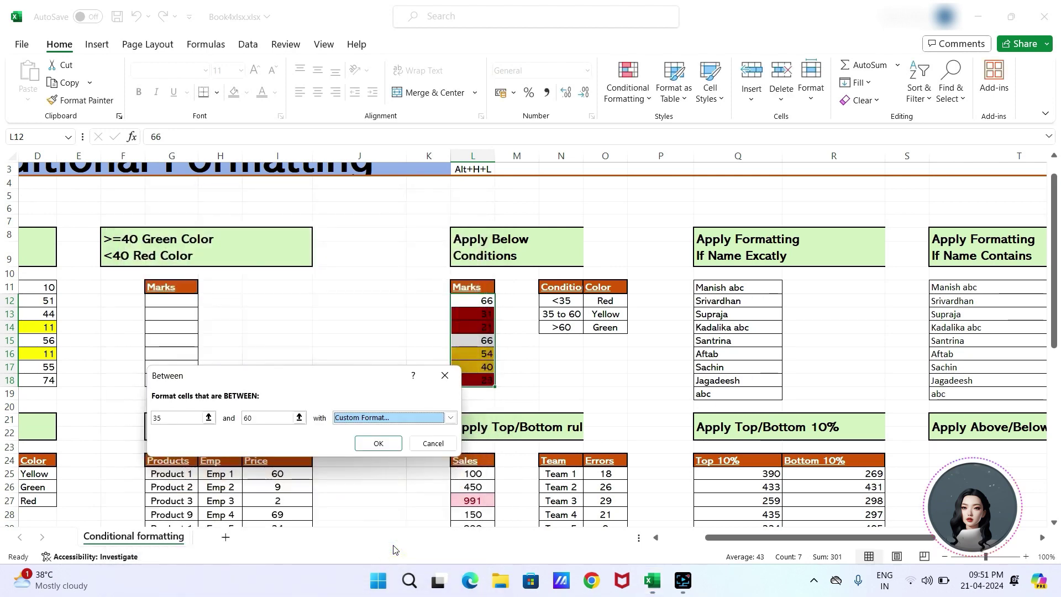
click(378, 443)
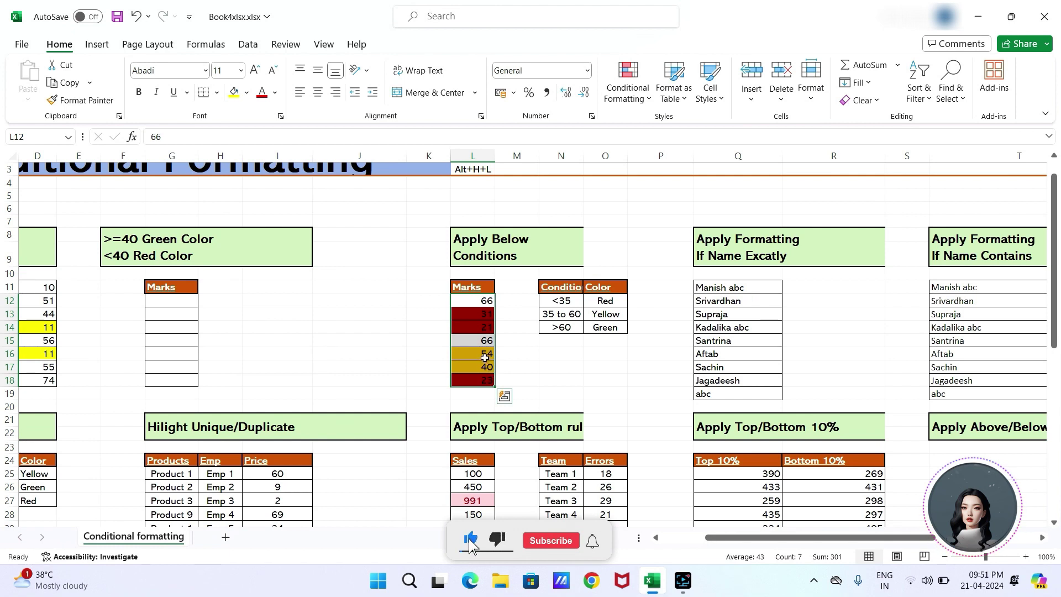
Step: Start a Greater Than highlight rule on the marks in L12:L18 with the threshold set to 60
click(628, 93)
mouse_move(647, 125)
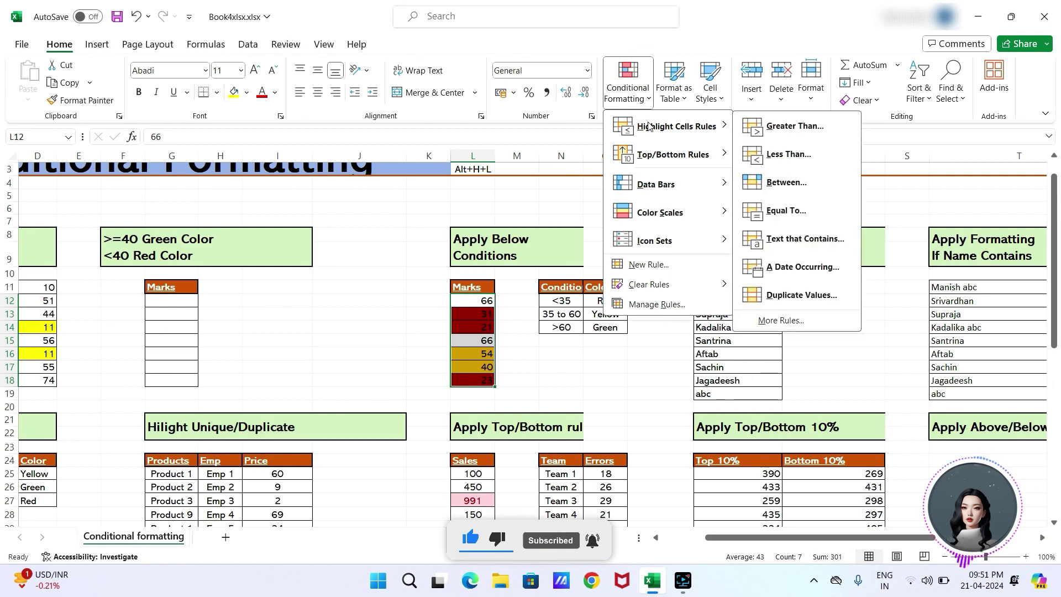
click(785, 135)
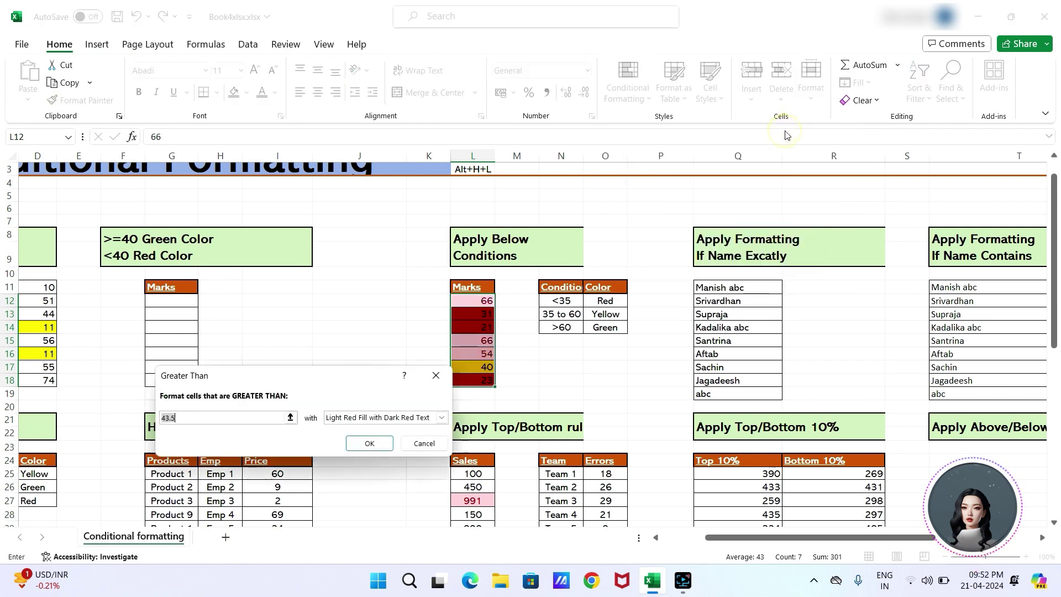
drag(338, 376, 469, 403)
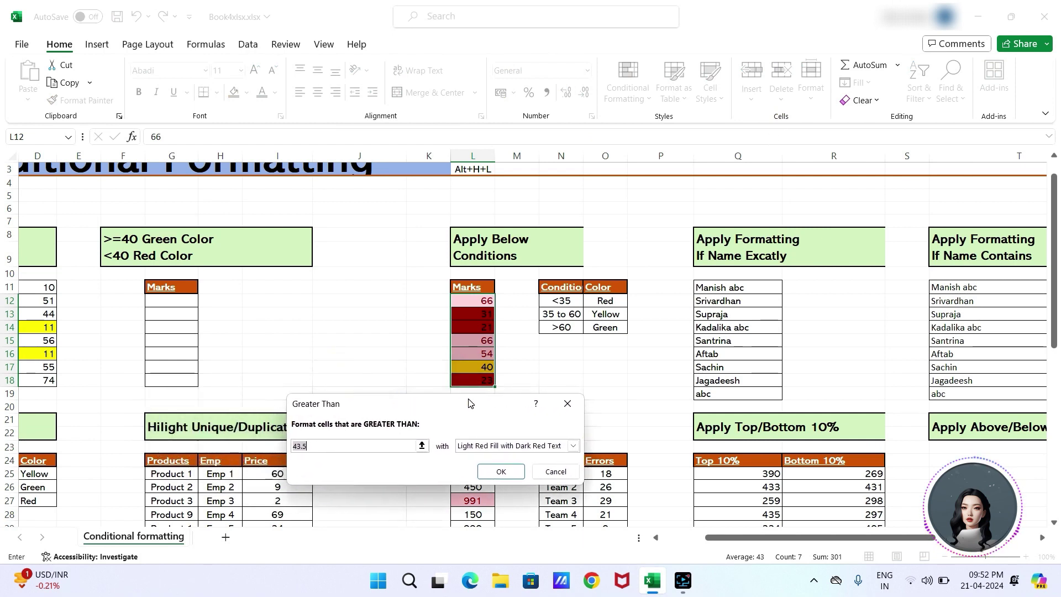
click(325, 448)
key(BackSpace)
key(BackSpace)
key(BackSpace)
key(BackSpace)
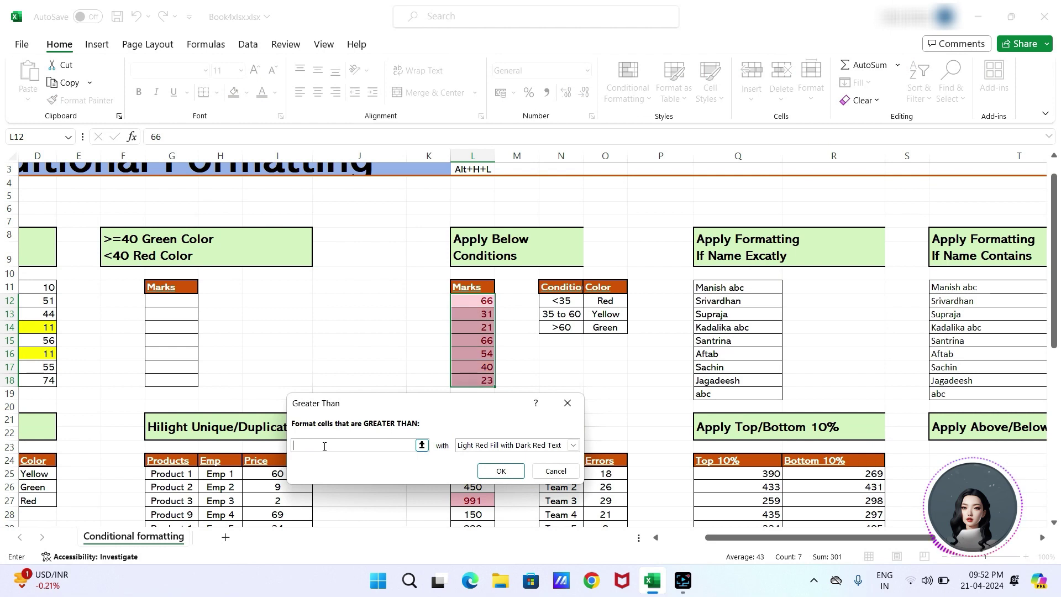
text(60)
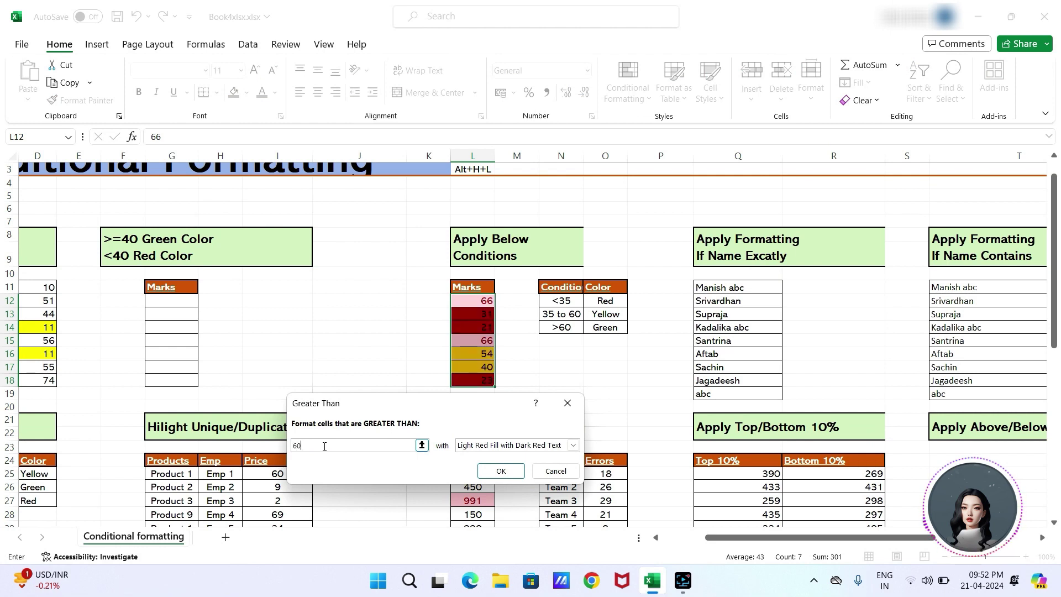
Step: Give the Greater Than 60 rule a custom dark green fill and apply it to the marks in L12:L18
click(572, 445)
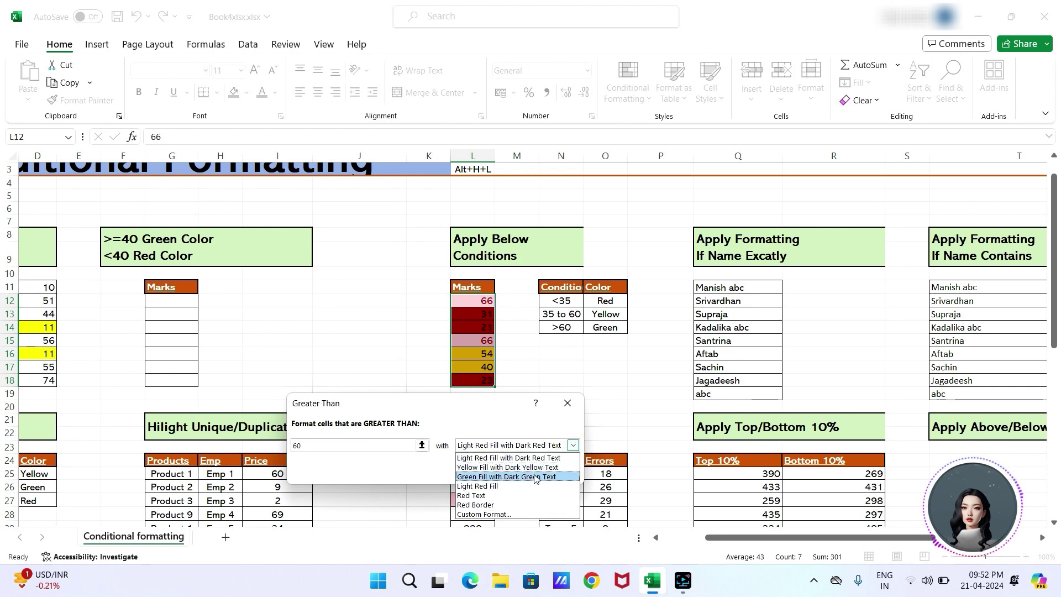
click(506, 514)
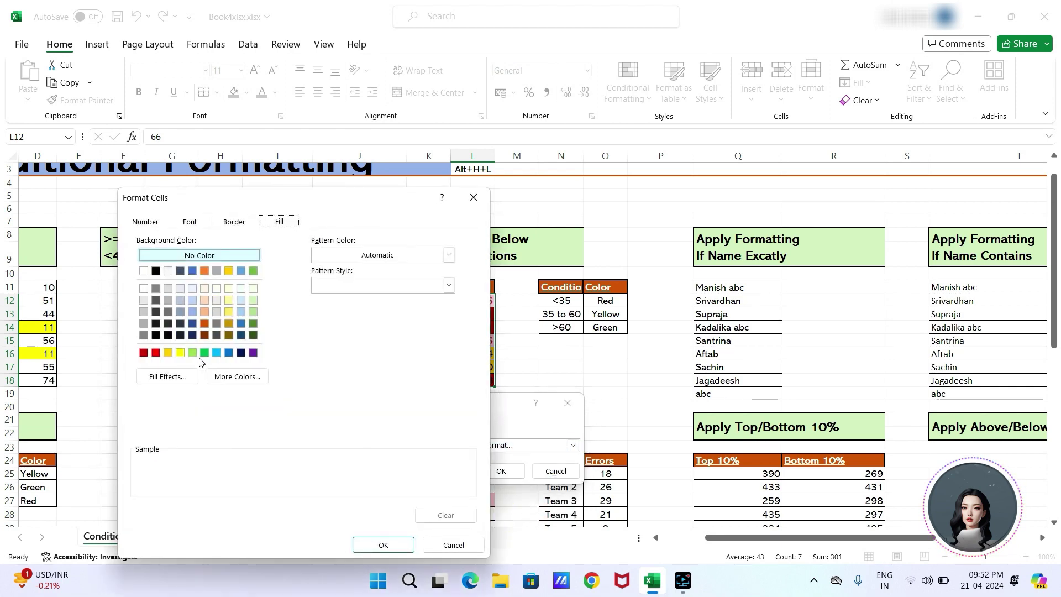
click(205, 353)
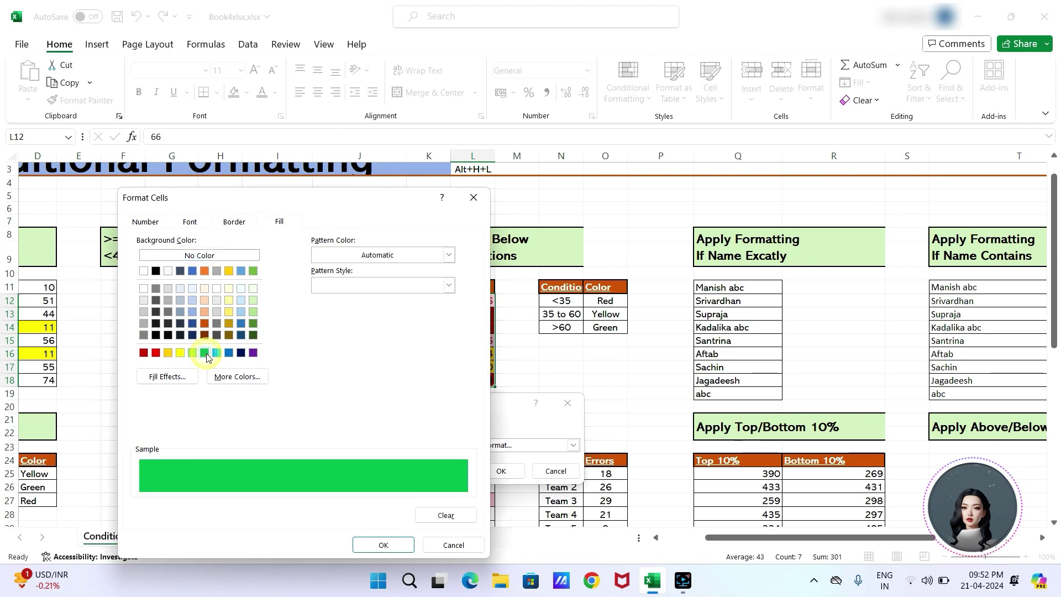
click(253, 323)
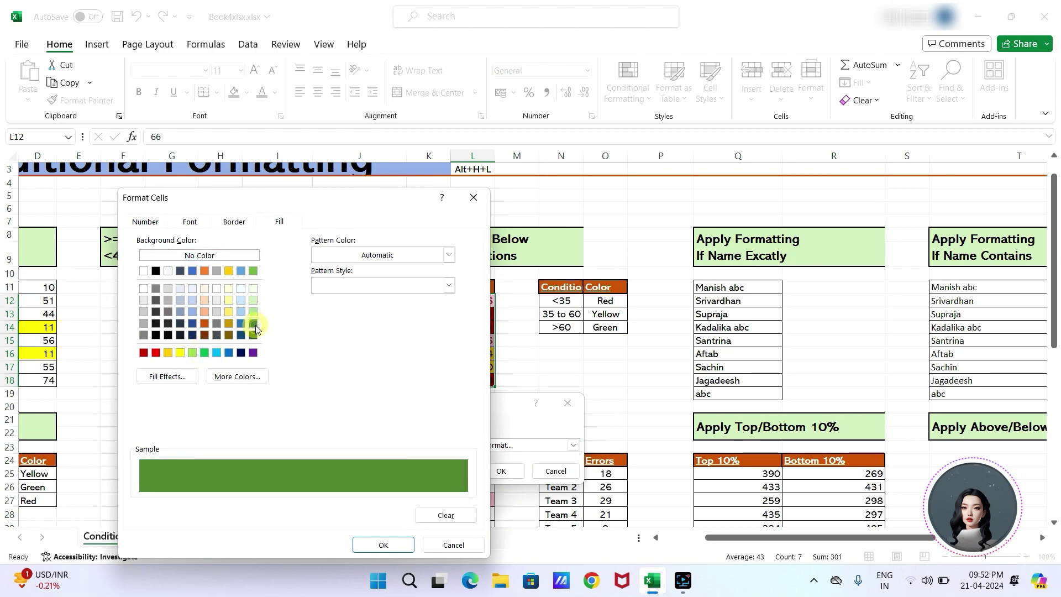
click(381, 546)
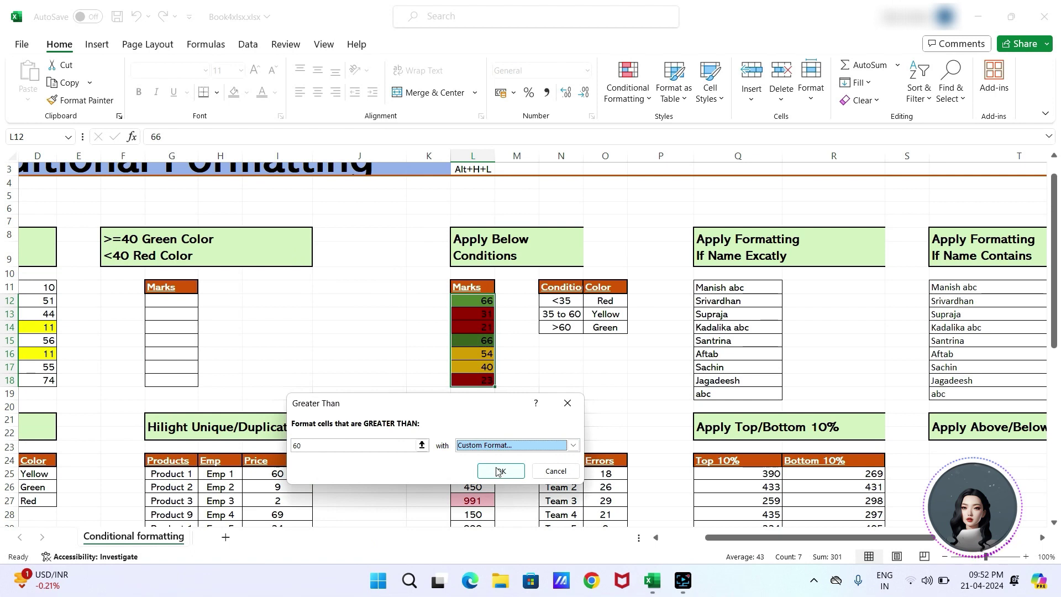
click(499, 470)
click(543, 353)
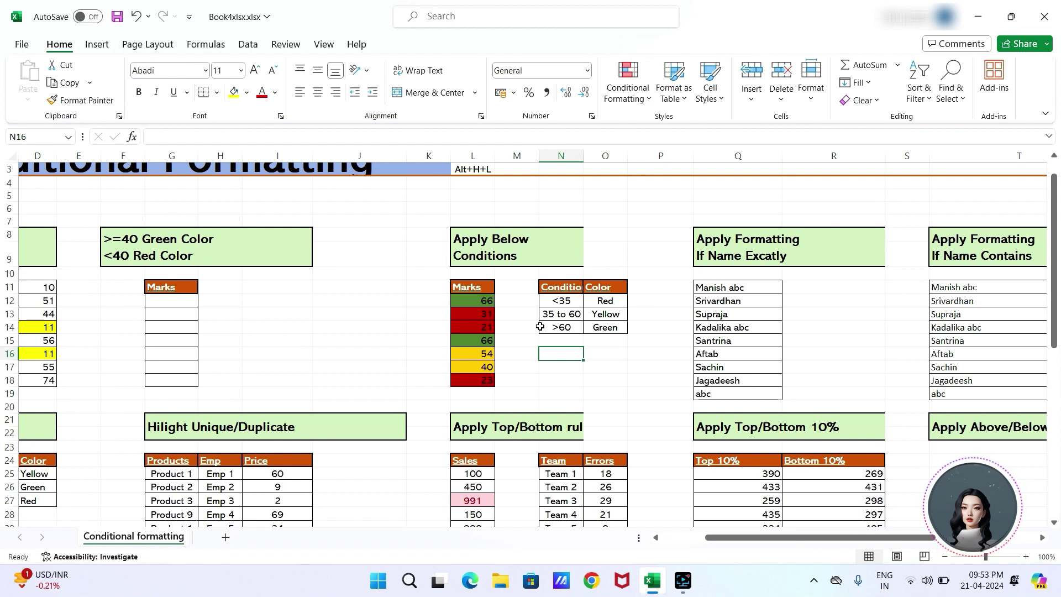
Step: Select the names in Q11:Q19 under the exact-name formatting exercise
scroll(731, 361, right, 2)
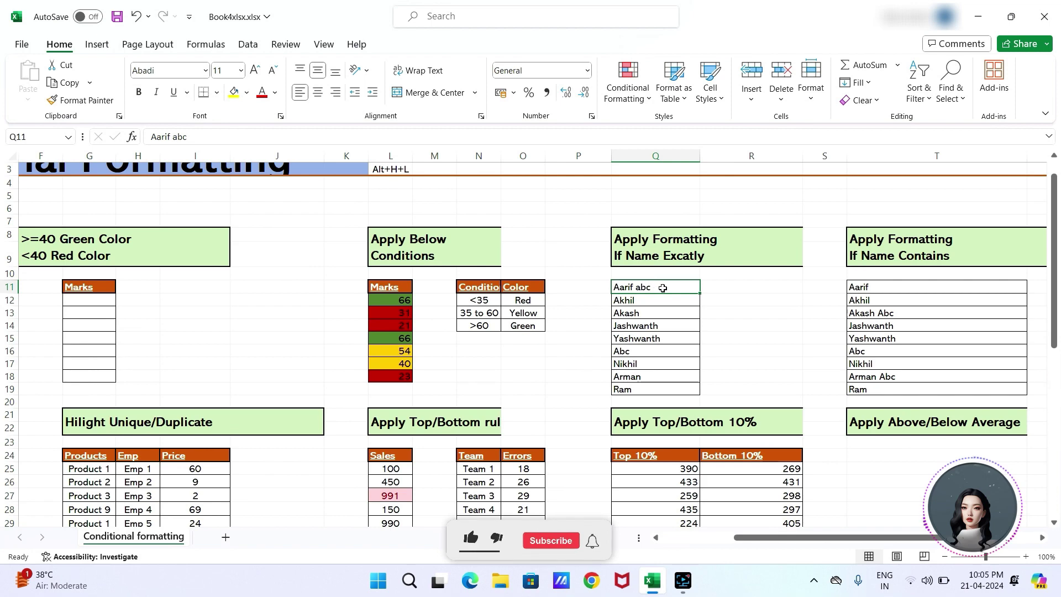
key(ctrl+shift+Down)
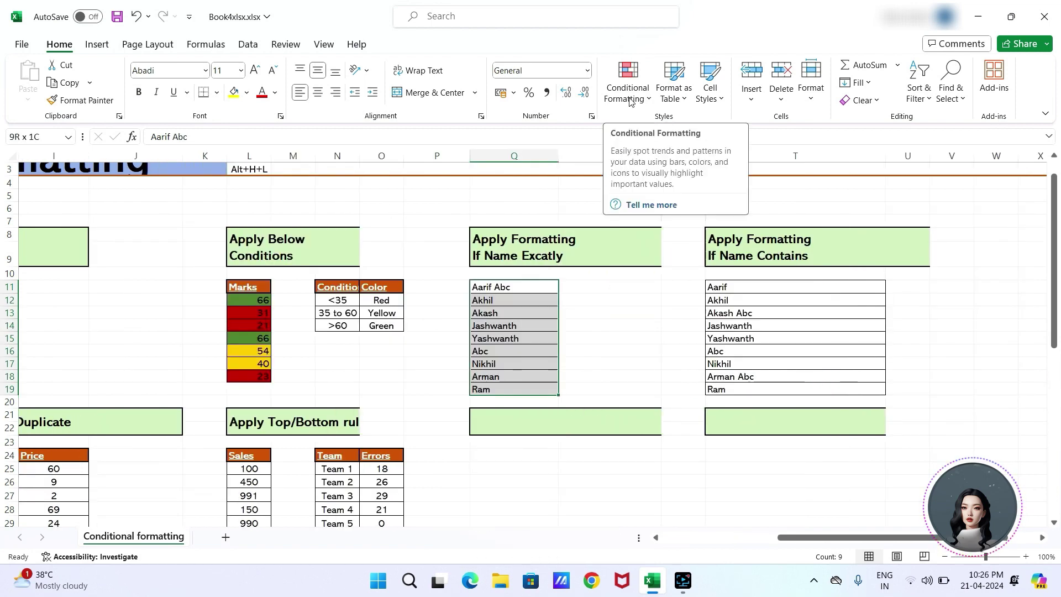
click(629, 100)
mouse_move(672, 137)
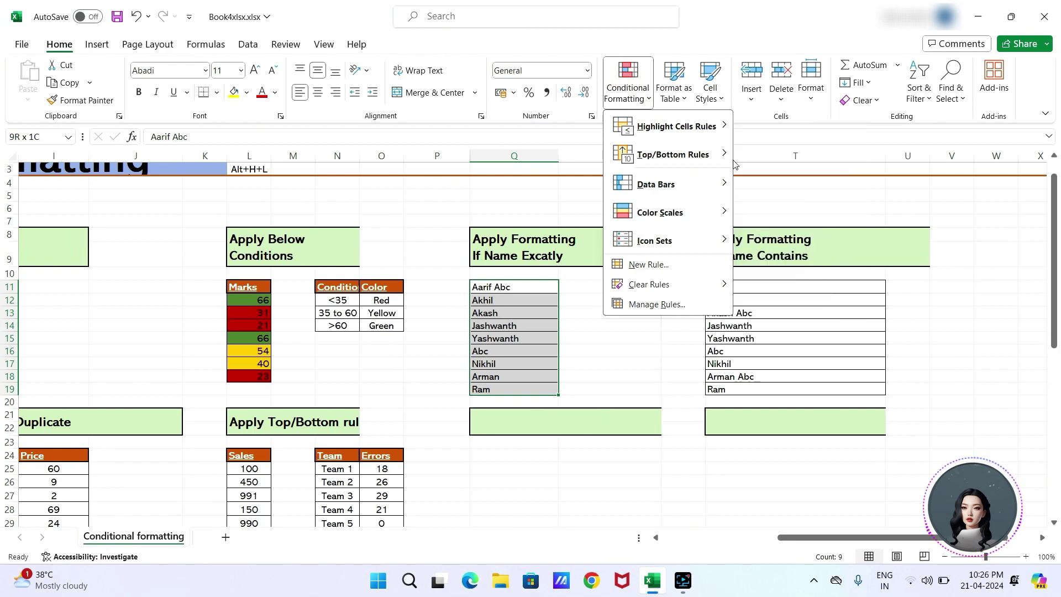
mouse_move(729, 134)
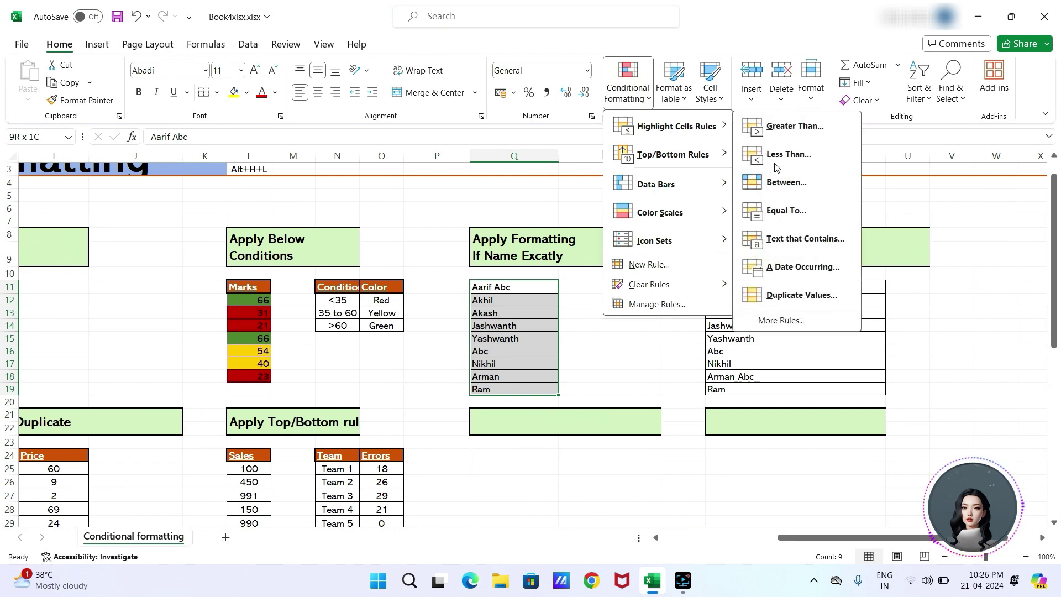
click(800, 239)
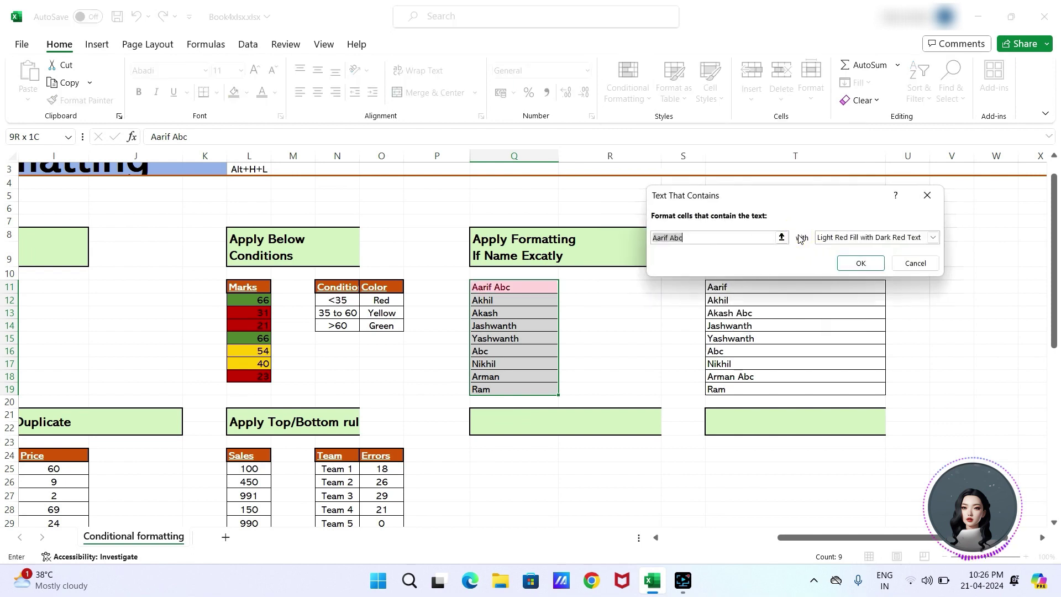
drag(774, 181, 778, 198)
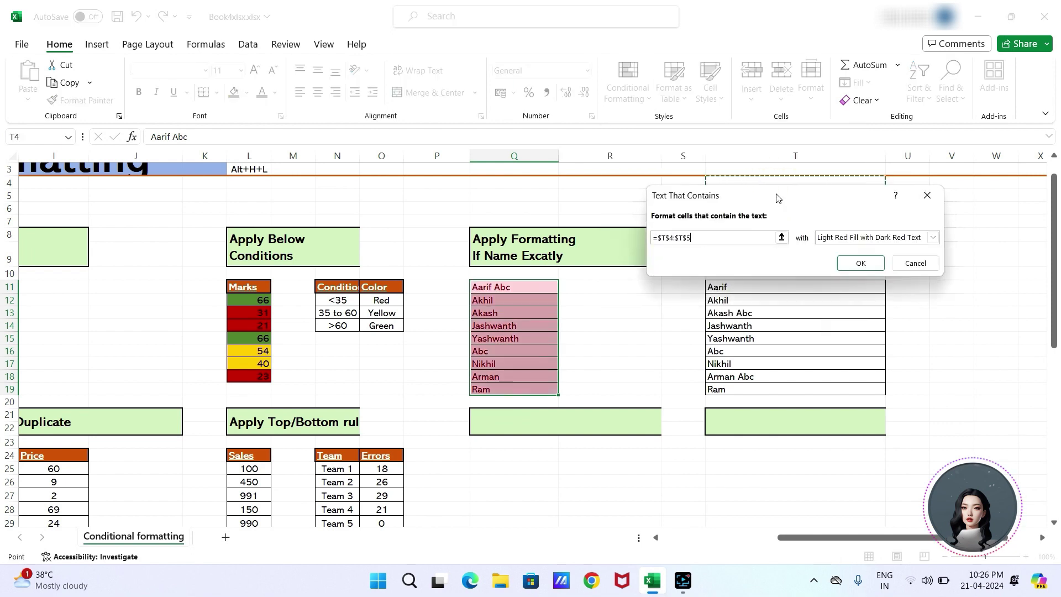
key(Escape)
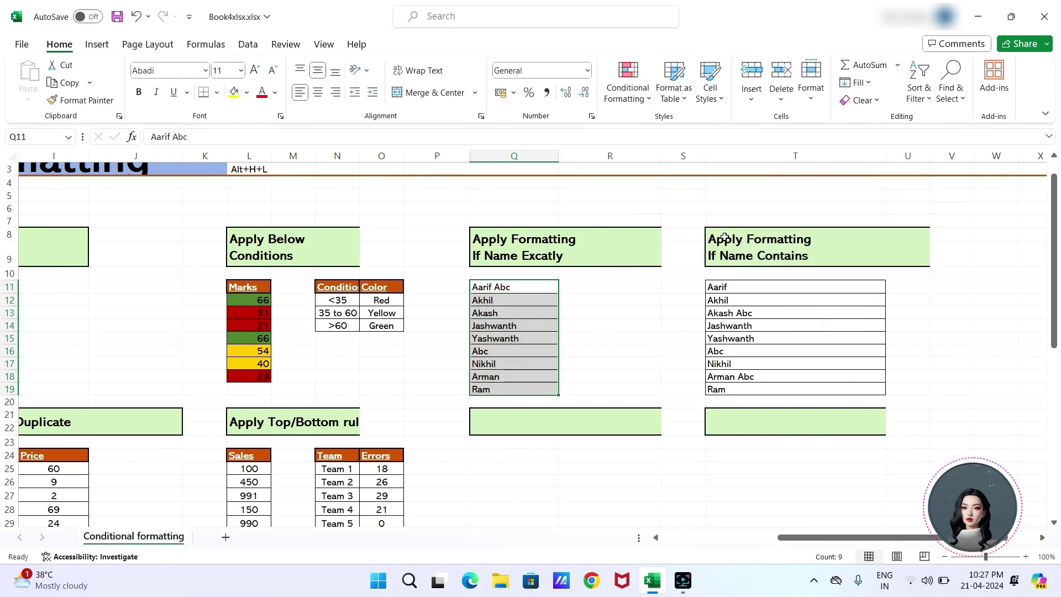
Step: Apply a Text That Contains rule for "Abc" with light red fill and dark red text to the names in Q11:Q19
click(640, 97)
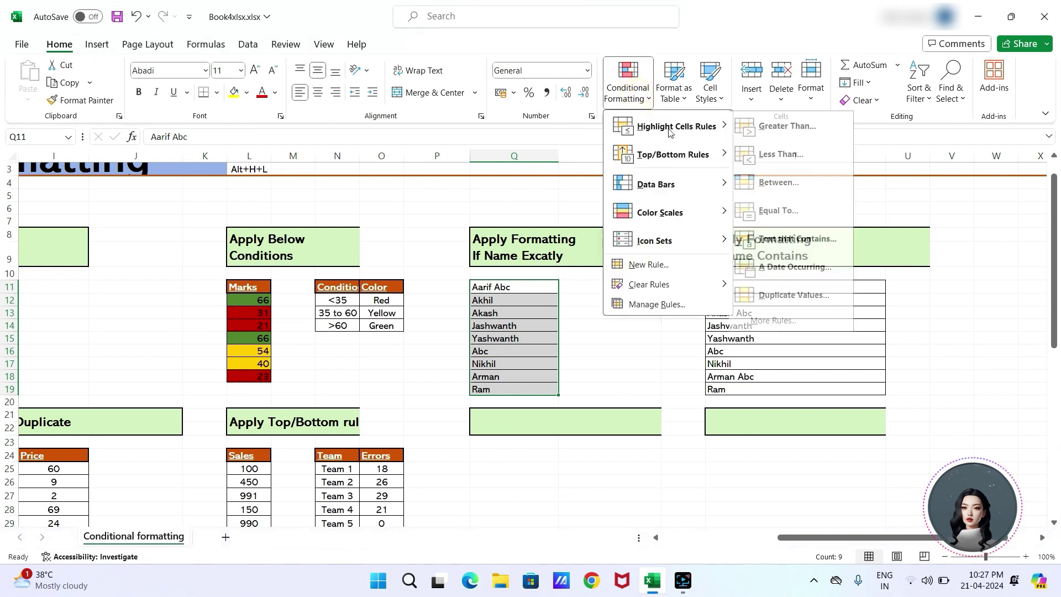
click(777, 242)
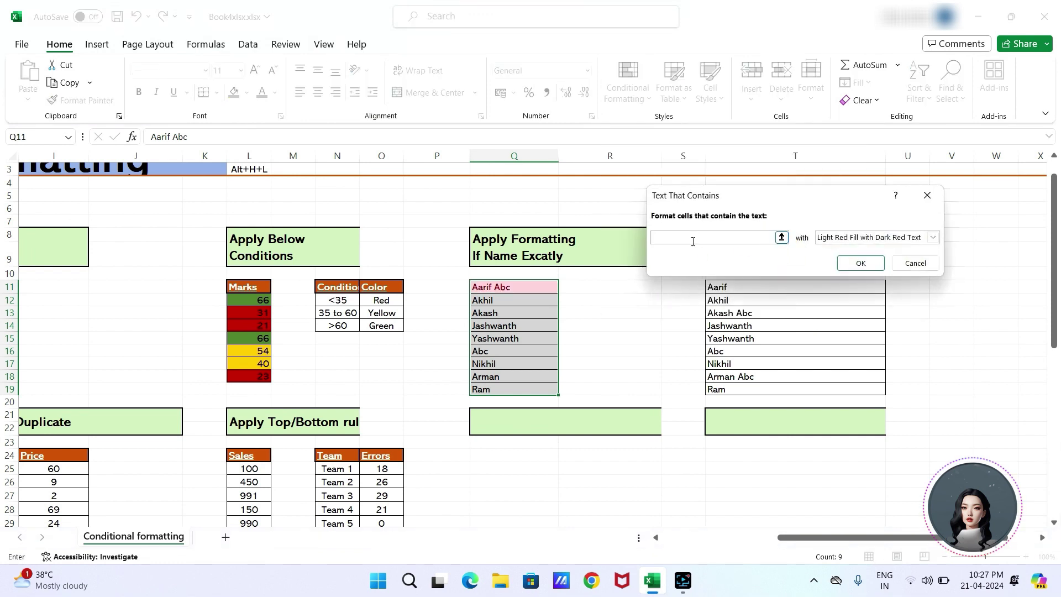
text(bc)
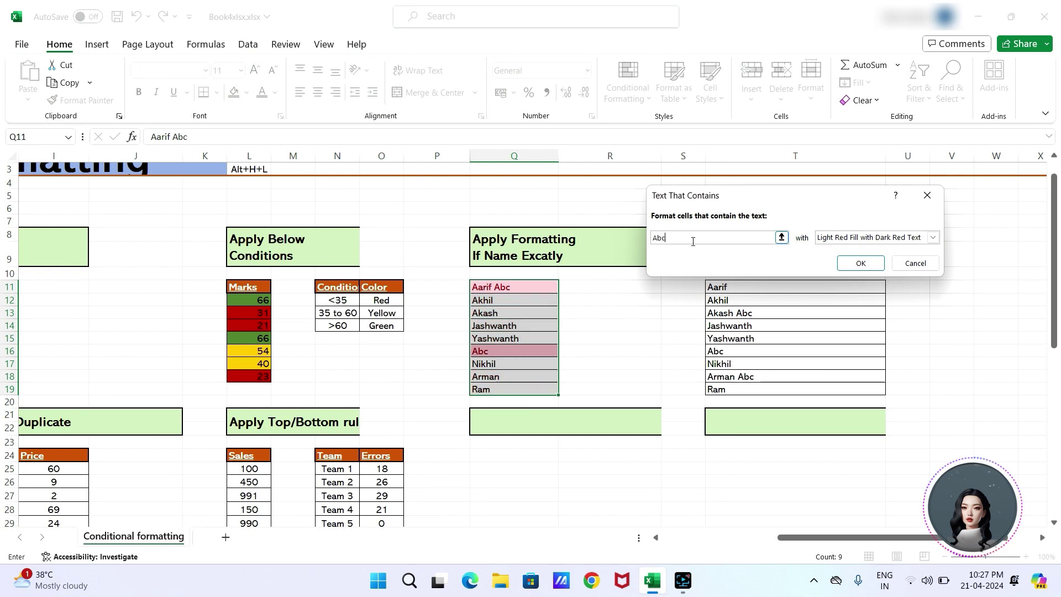
click(879, 264)
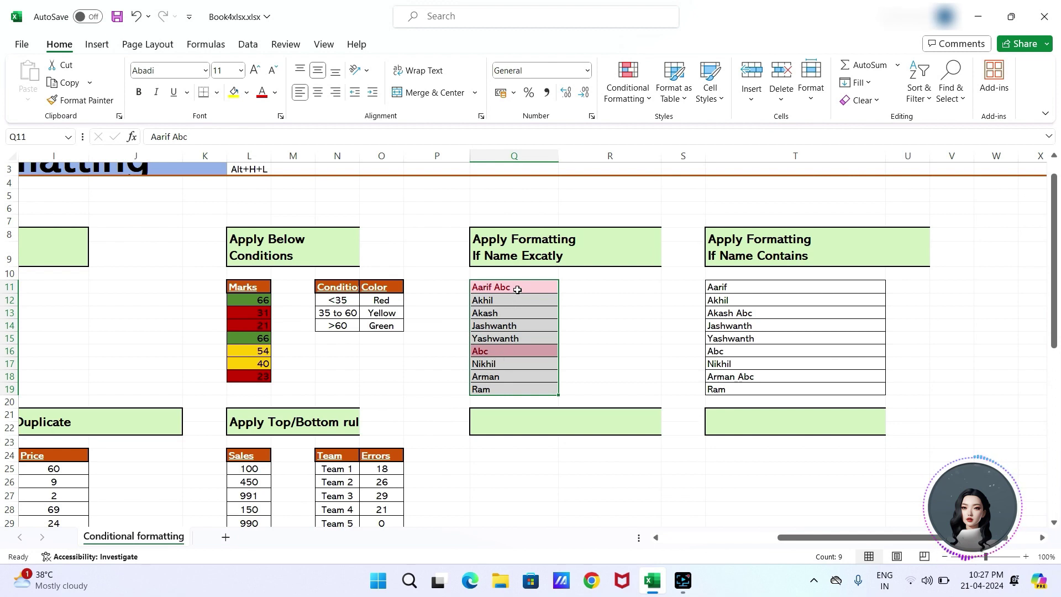
click(633, 104)
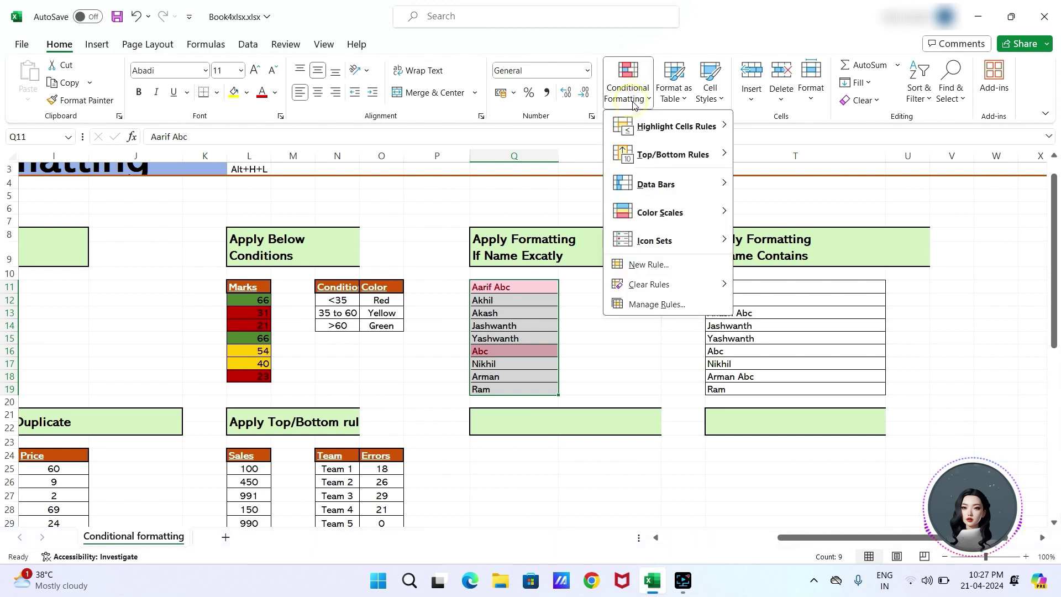
mouse_move(646, 121)
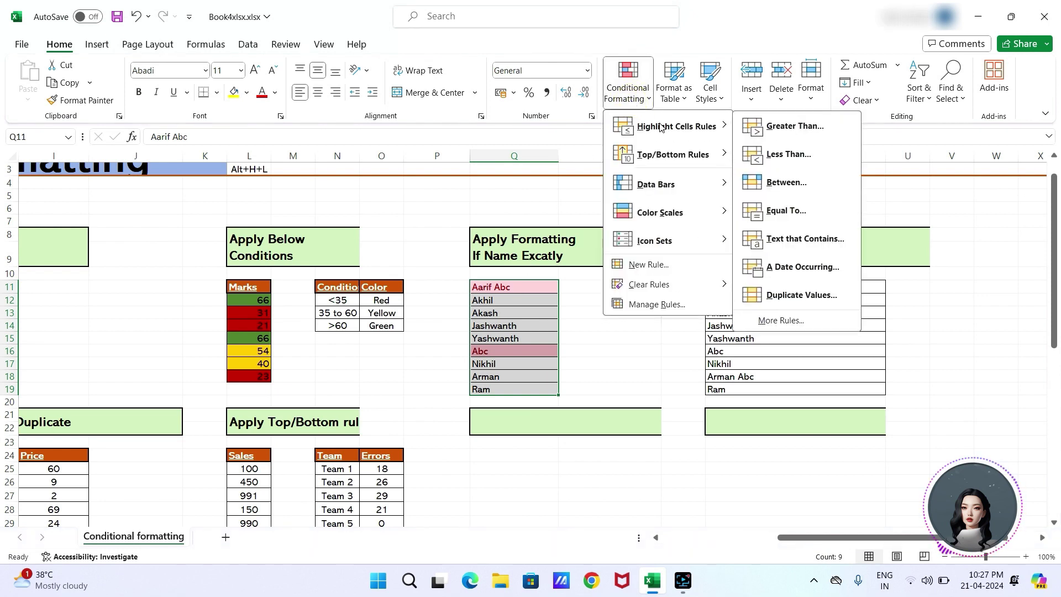
click(787, 212)
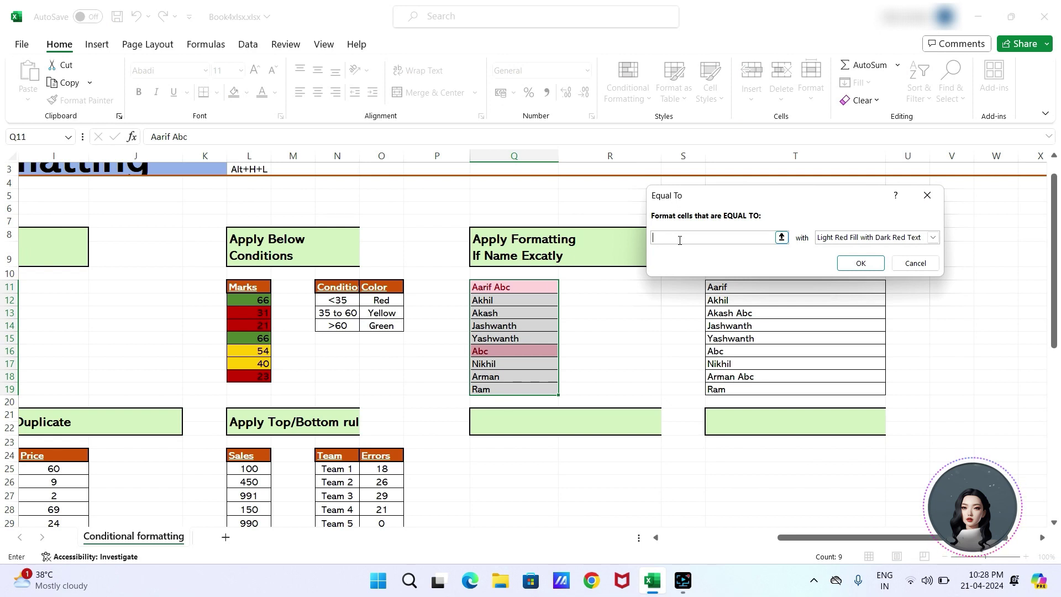
text(A)
key(BackSpace)
click(918, 264)
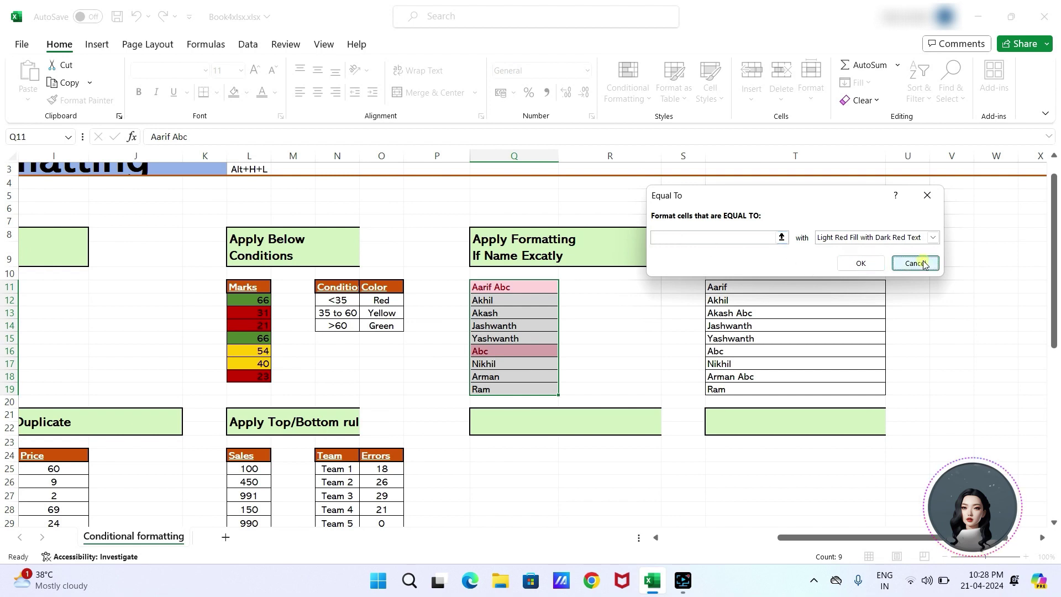
Step: Delete the Text That Contains rule from the names in Q11:Q19
click(630, 83)
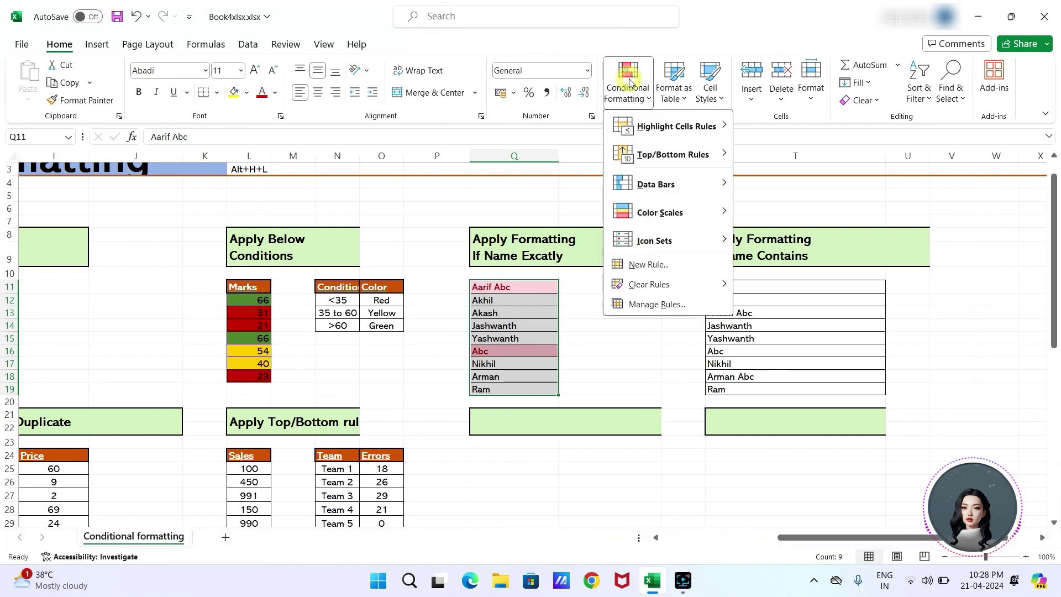
click(658, 305)
click(812, 180)
click(871, 317)
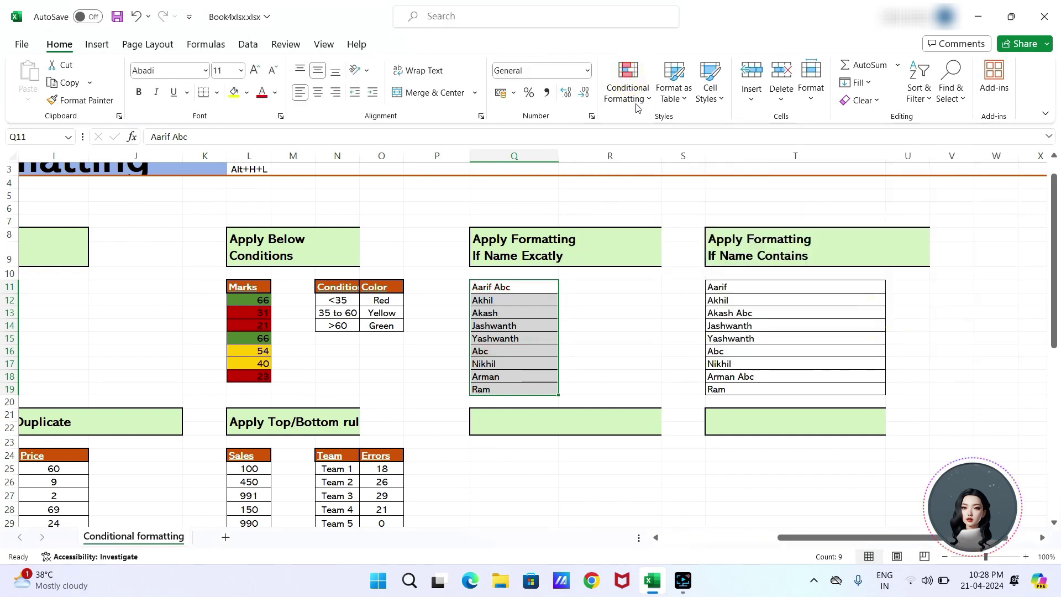
Step: Apply an Equal To rule for "Abc" with light red fill and dark red text to the names in Q11:Q19
click(628, 82)
mouse_move(691, 126)
click(779, 211)
text(A)
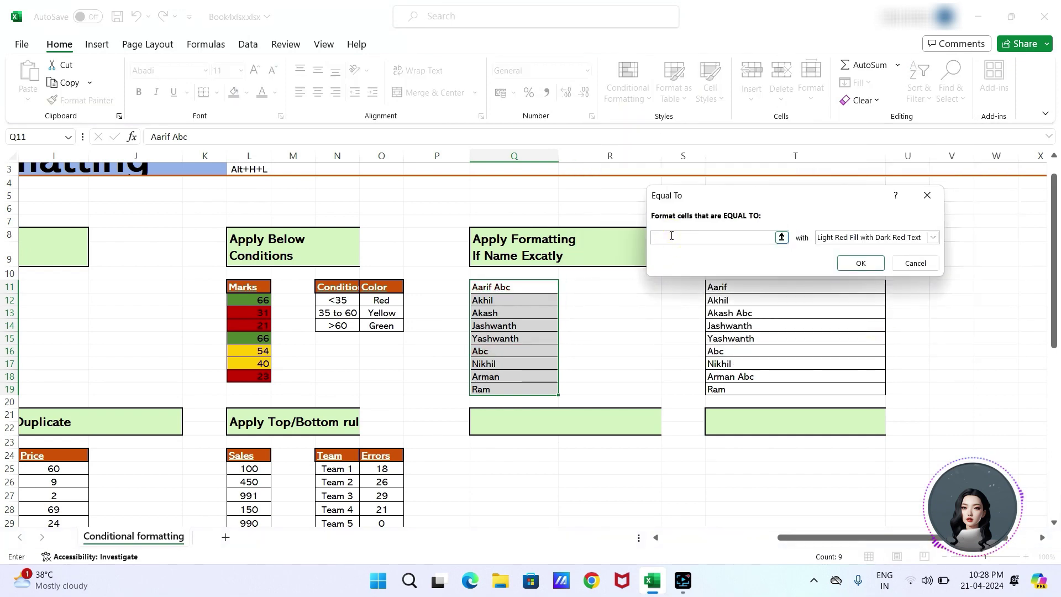
text(bc)
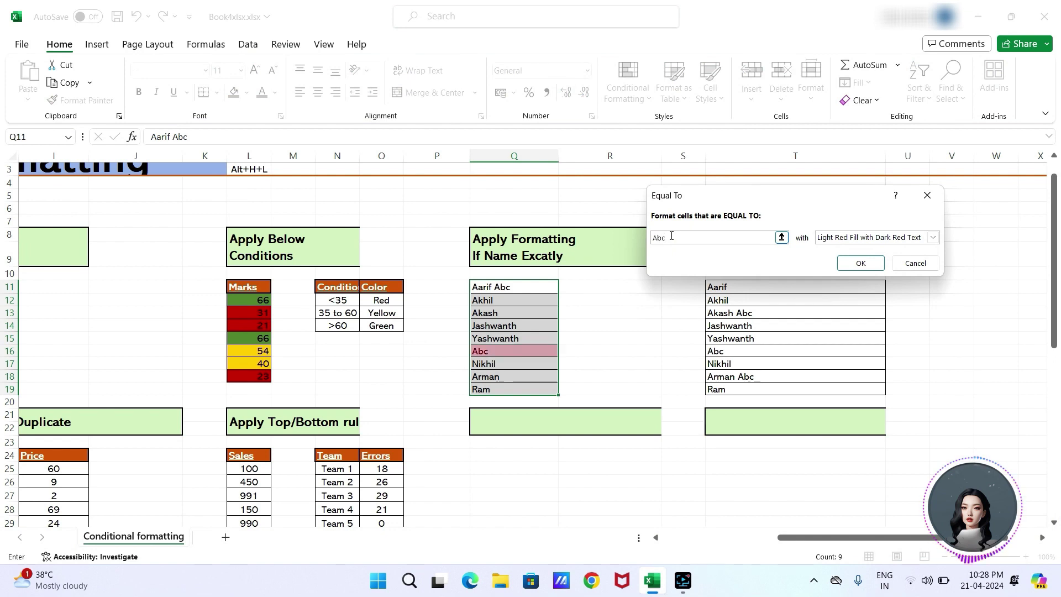
click(861, 264)
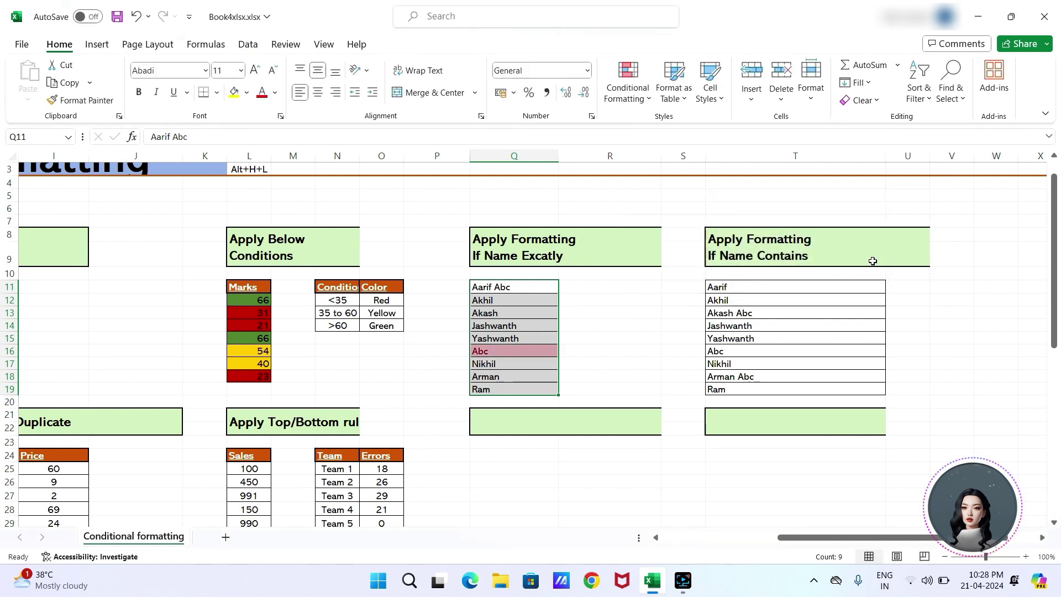
click(637, 328)
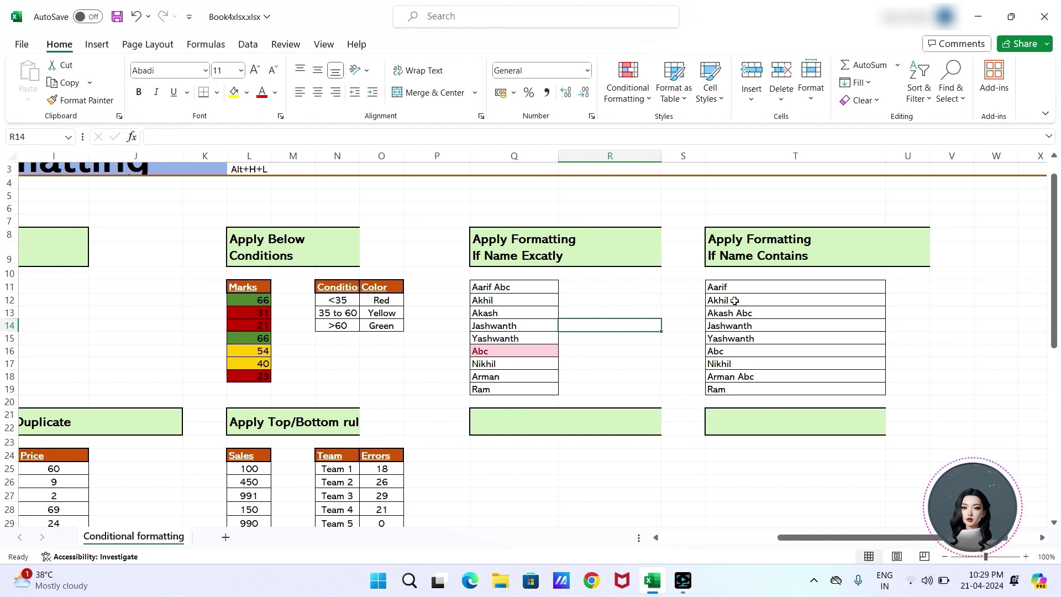
Step: Apply a Text That Contains rule for "Abc" with light red fill and dark red text to the names in T11:T19
click(757, 284)
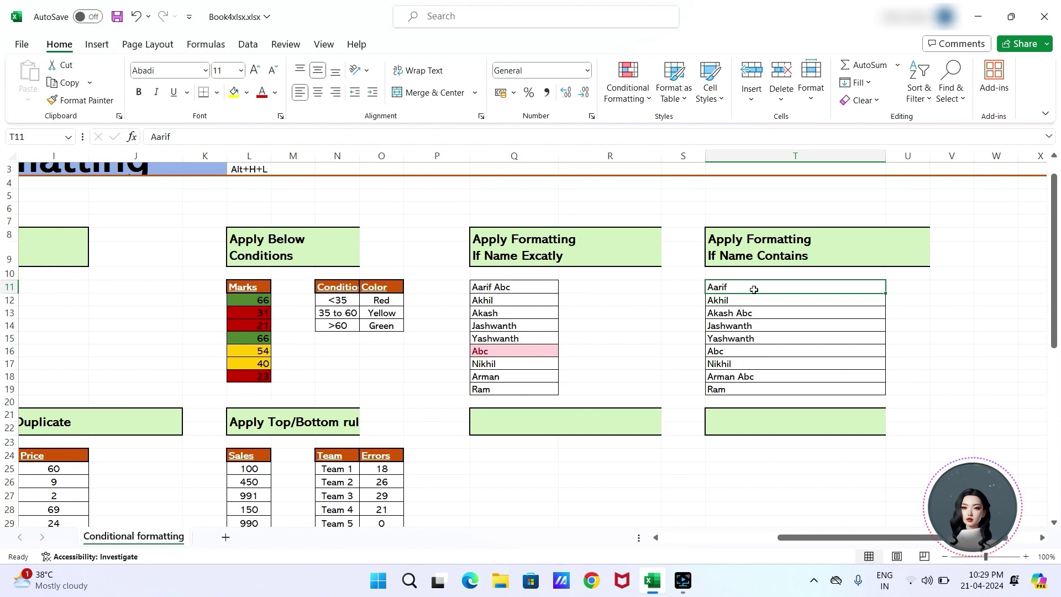
key(ctrl+shift+Down)
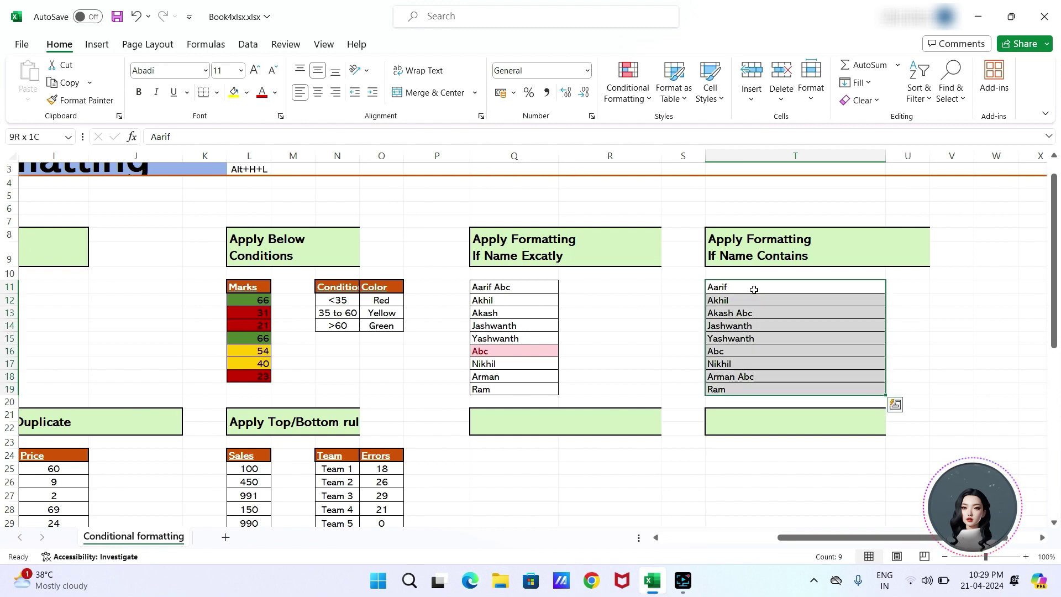
click(627, 91)
mouse_move(641, 128)
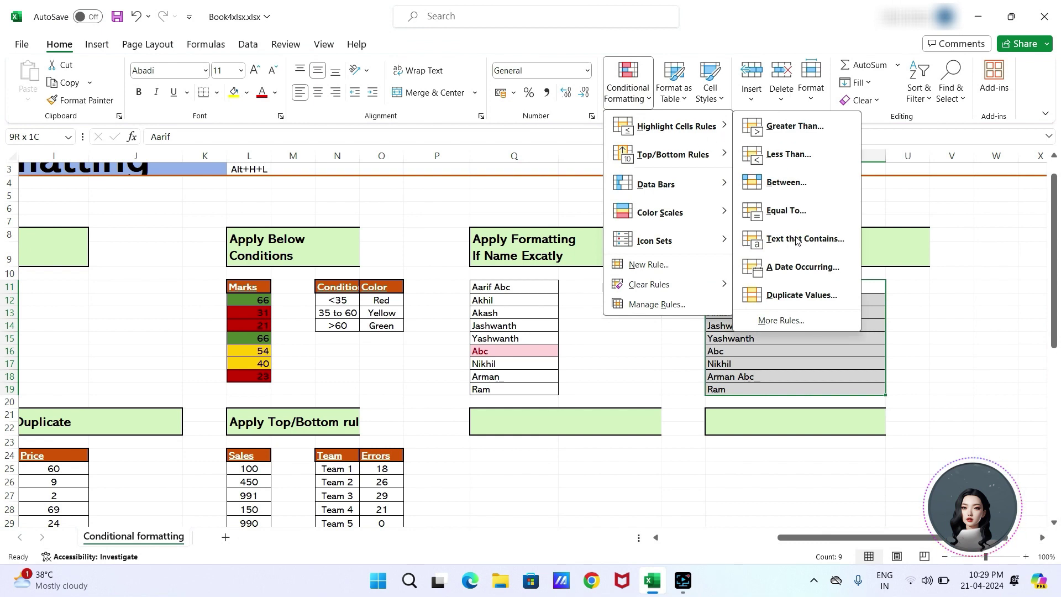
click(790, 241)
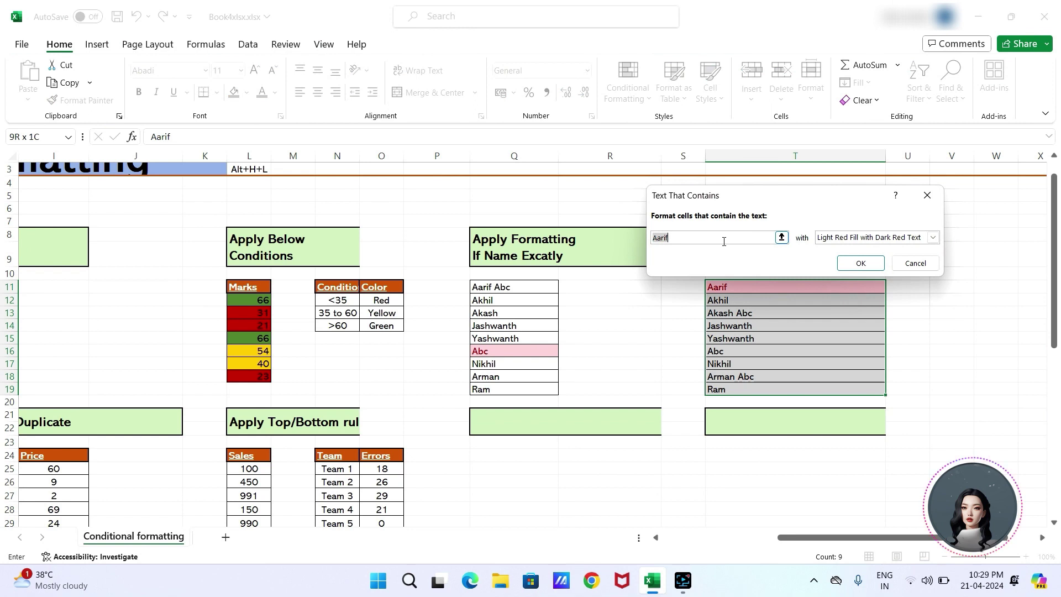
key(BackSpace)
text(A)
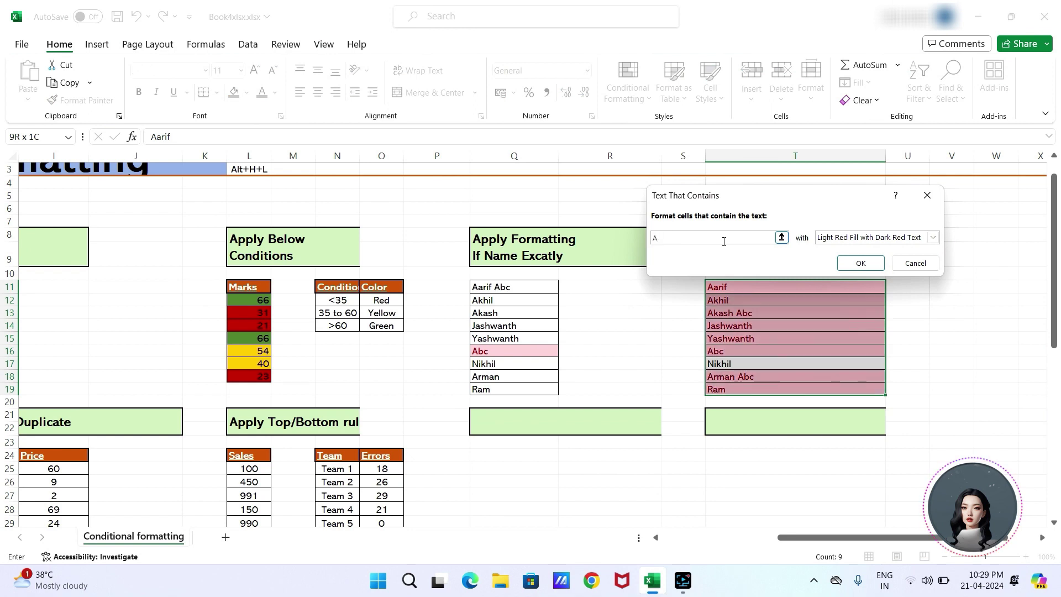
text(bc)
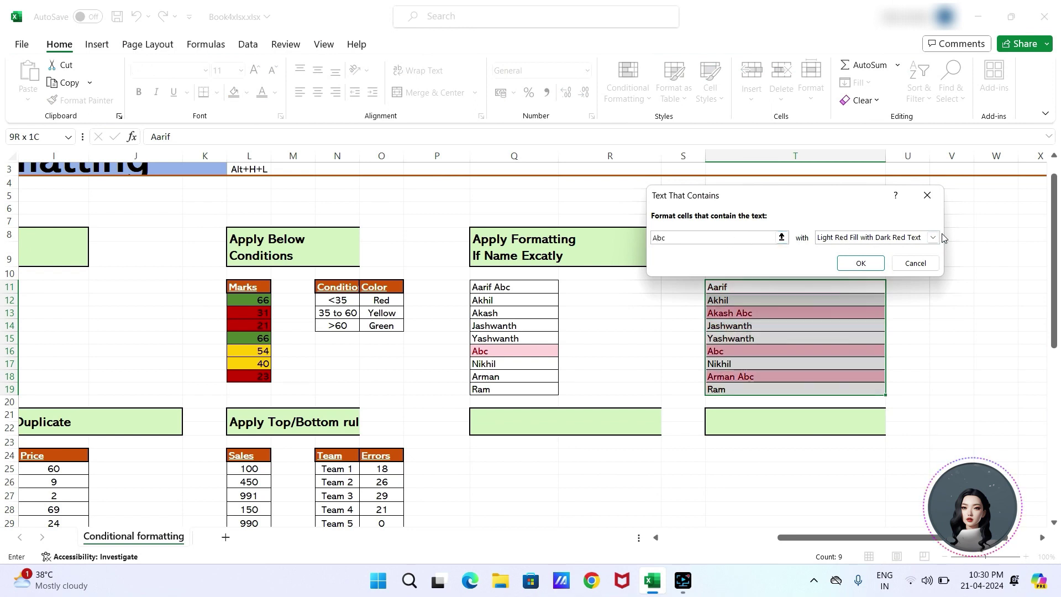
click(865, 263)
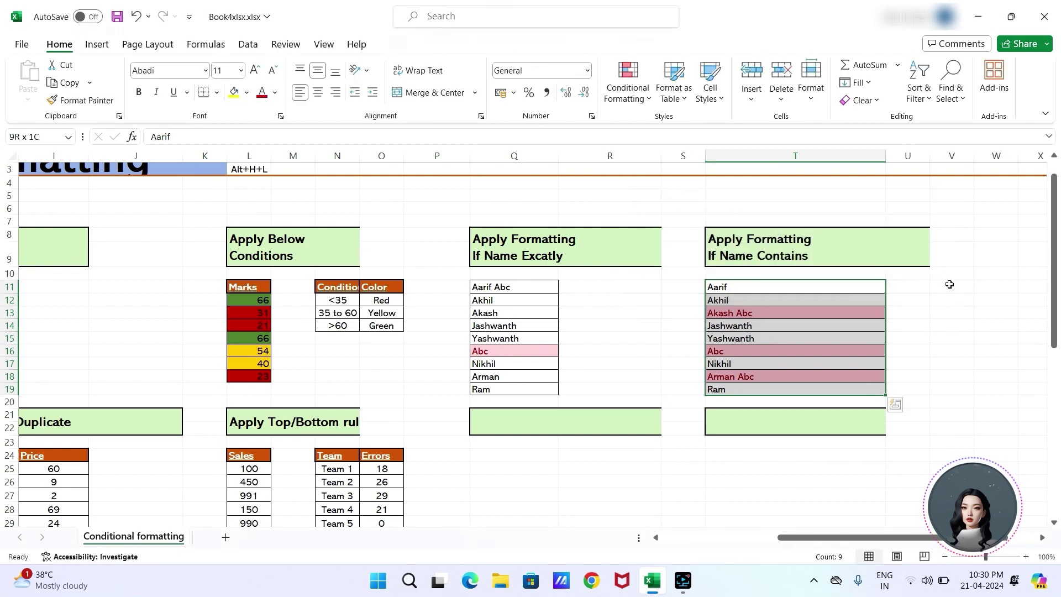
click(948, 285)
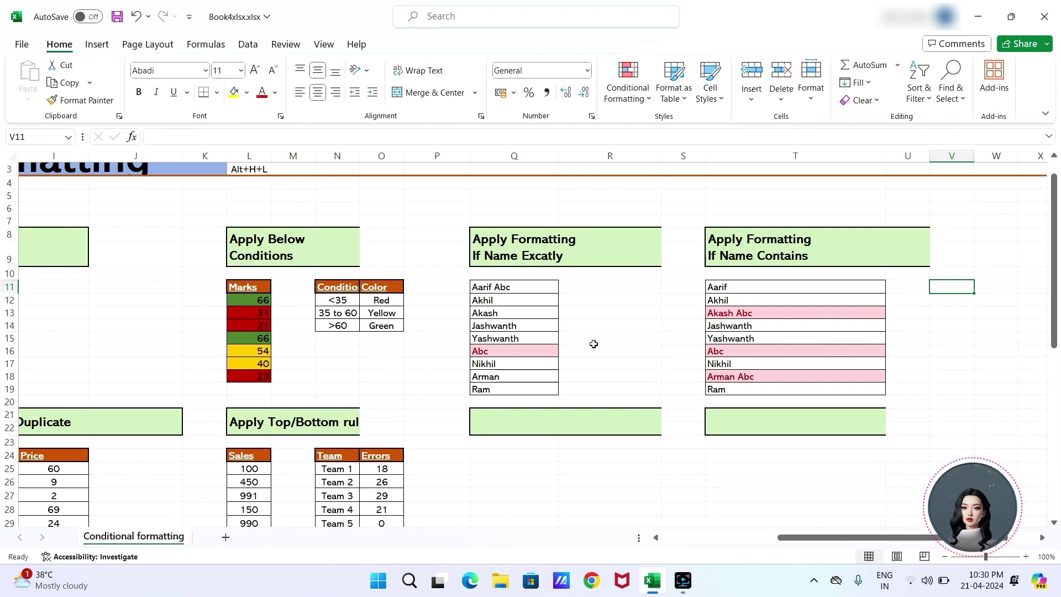
Step: Enter the formula =TODAY() in cell A25, the first cell of the Dates column
scroll(593, 344, left, 5)
scroll(594, 344, down, 5)
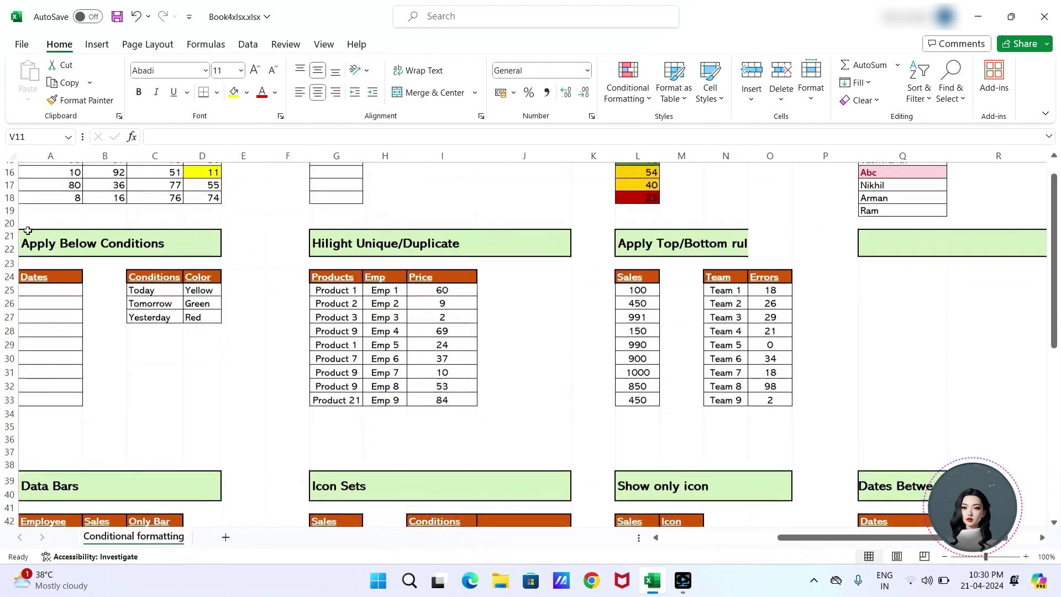
click(41, 285)
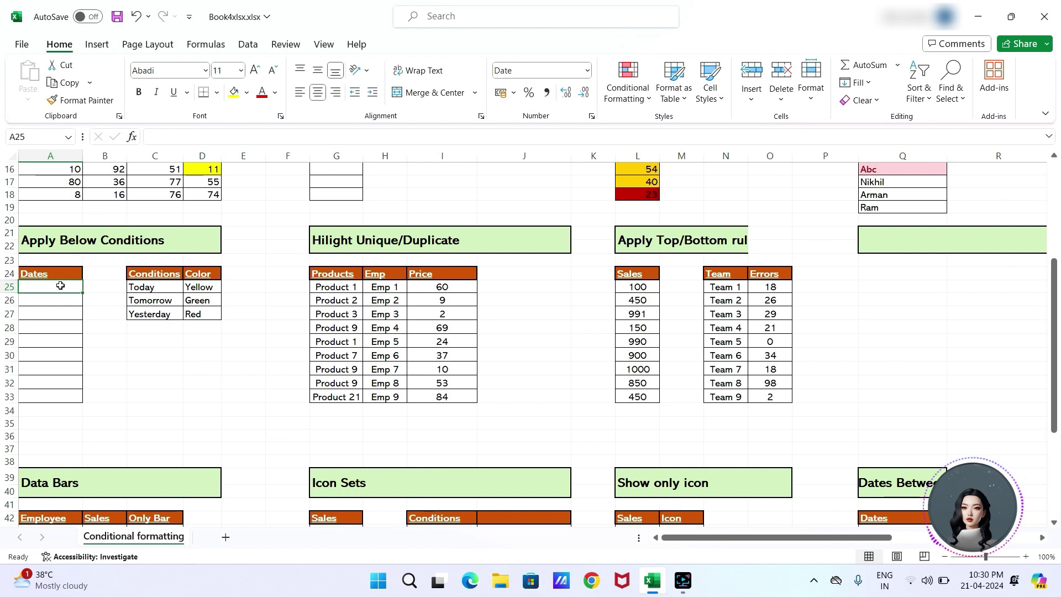
text(=)
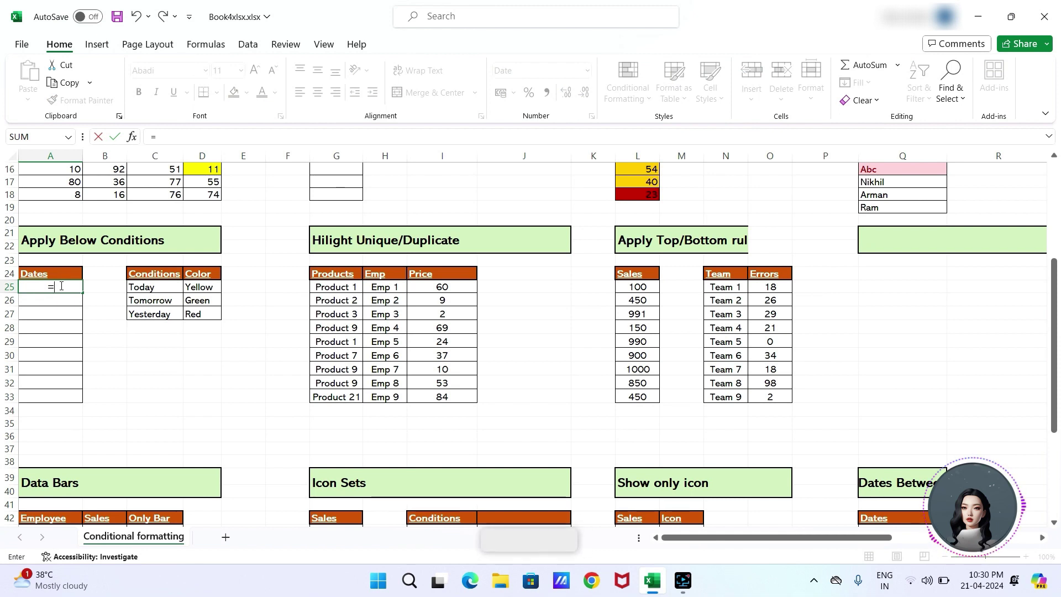
text(To)
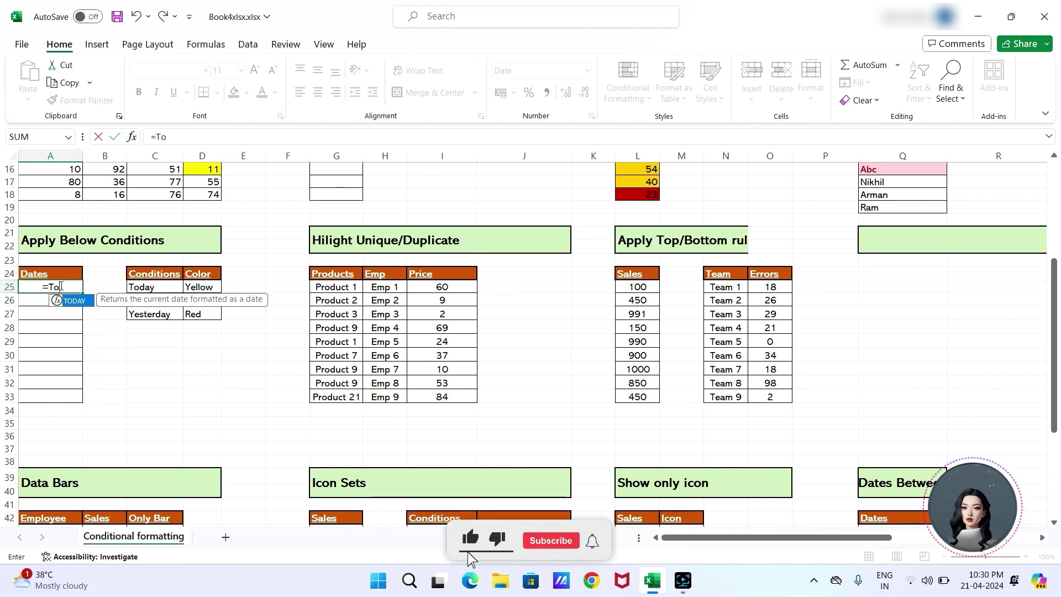
text(afy)
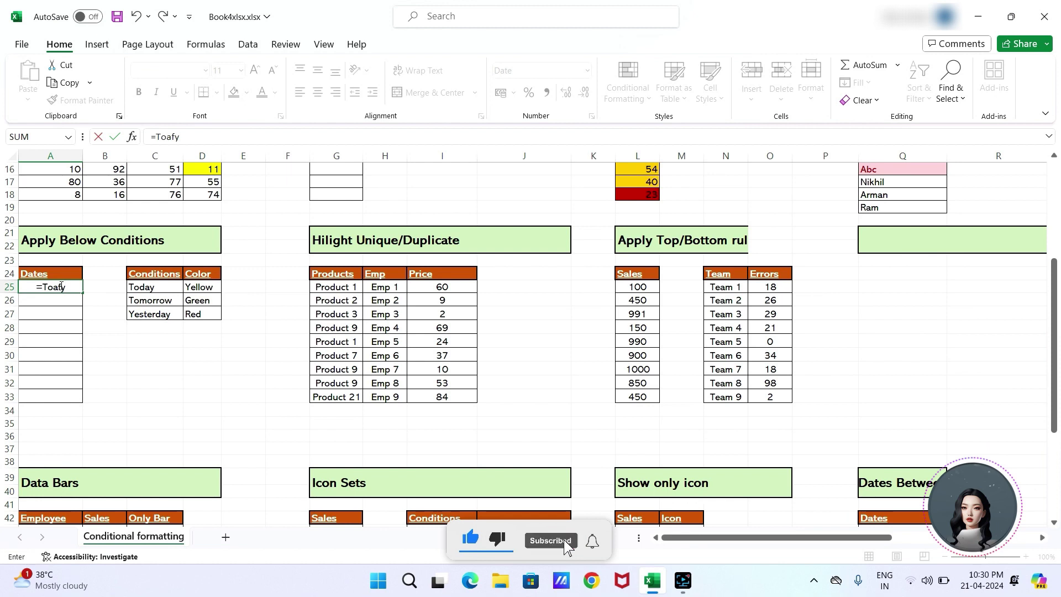
key(BackSpace)
key(BackSpace)
key(BackSpace)
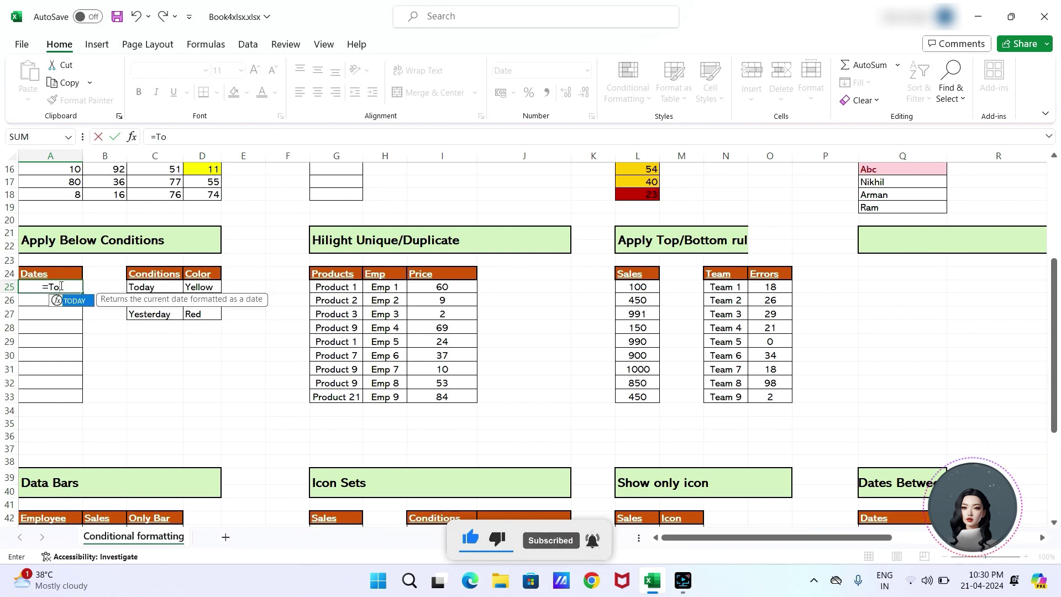
key(Tab)
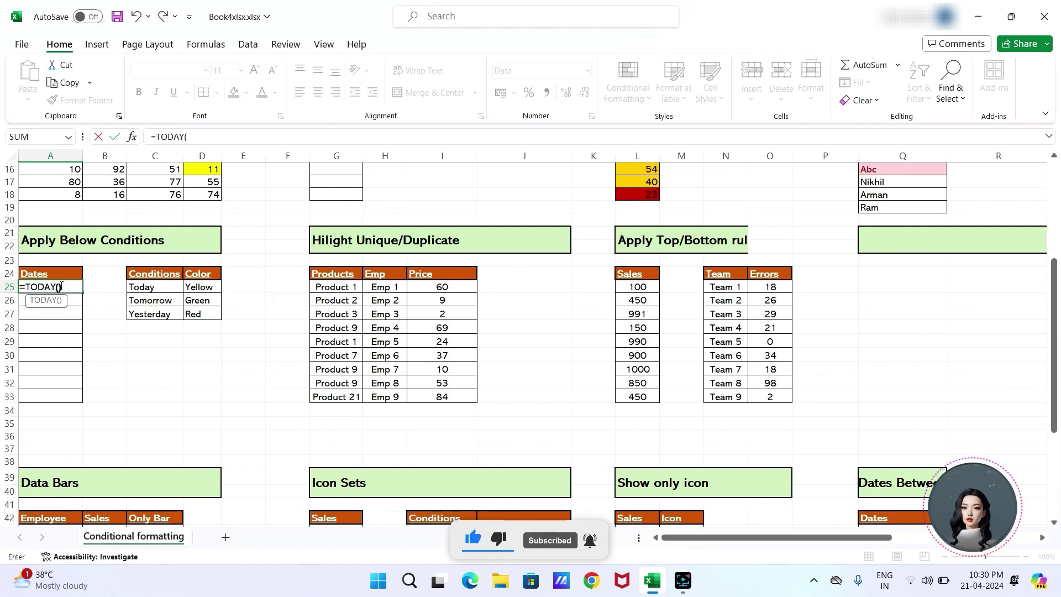
text())
key(Return)
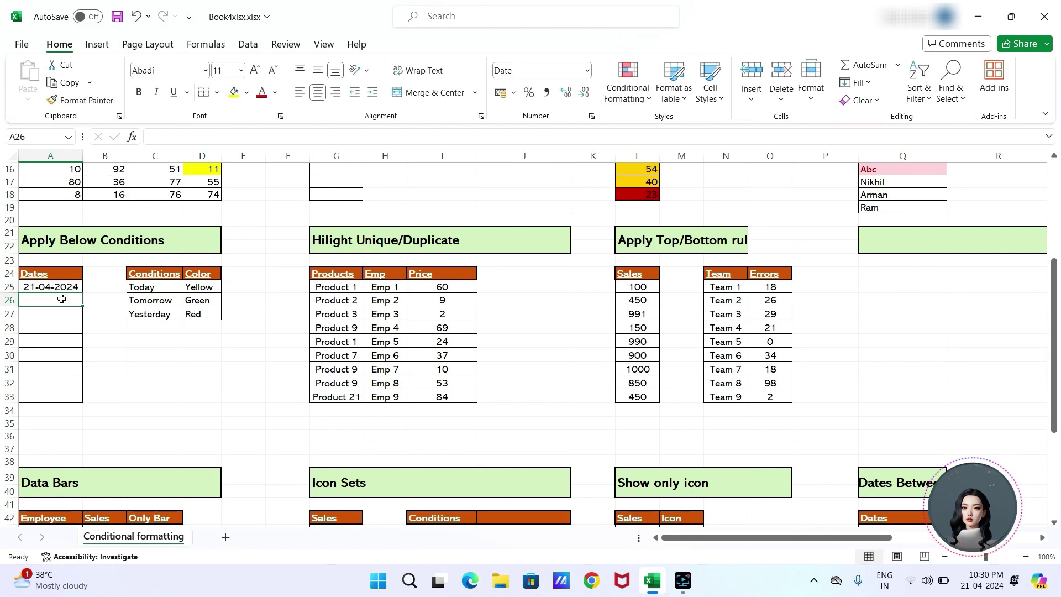
Step: Enter the formula =today()+1 in cell A26 to produce tomorrow's date
text(=)
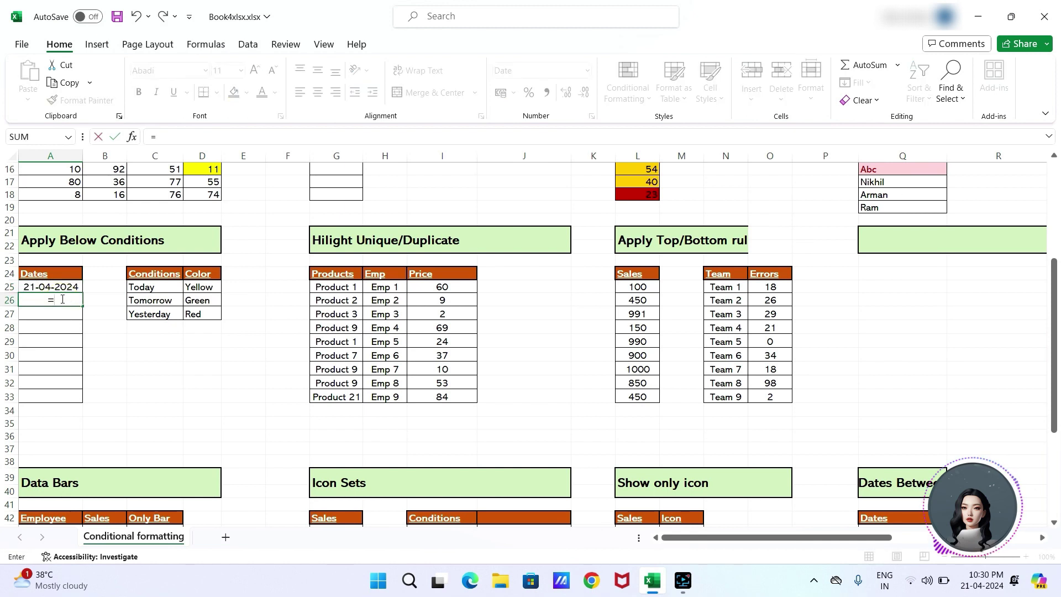
text(today)
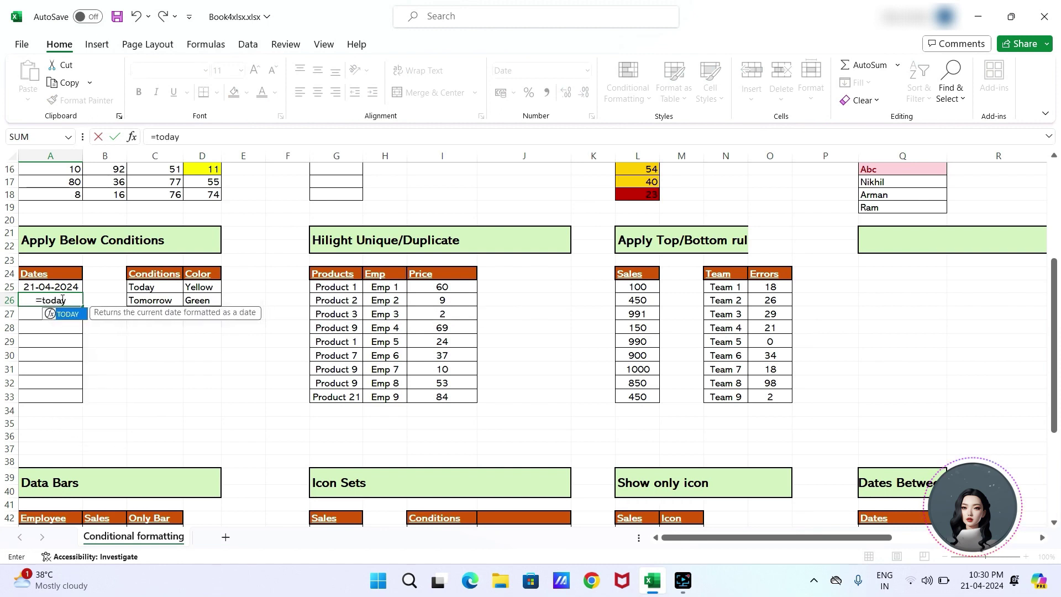
text(())
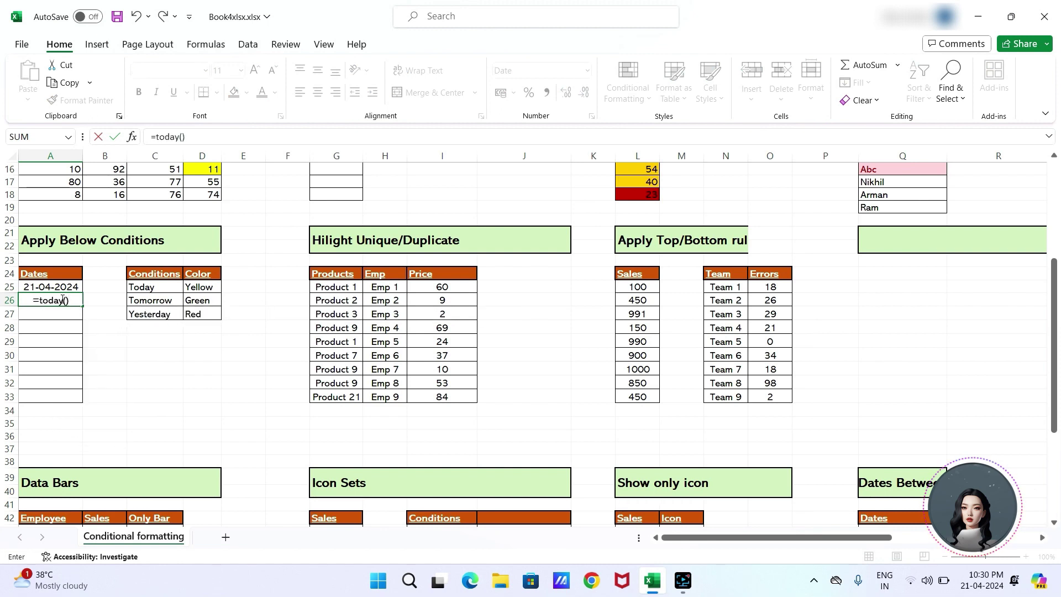
text(=)
key(BackSpace)
text(+1)
key(Return)
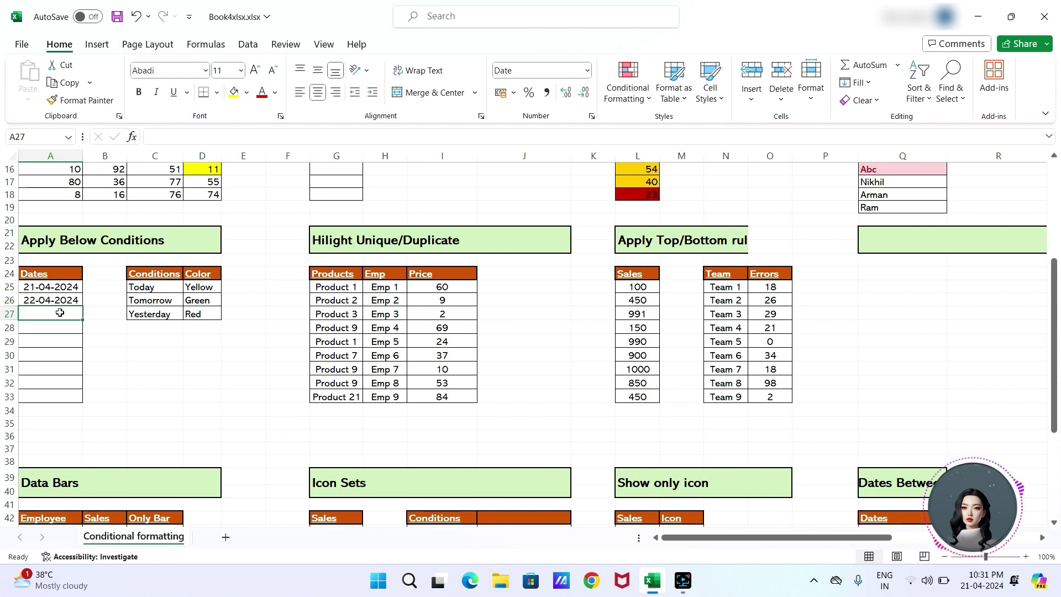
Step: Enter the formula =TODAY()-1 in cell A27 to produce yesterday's date
text(today)
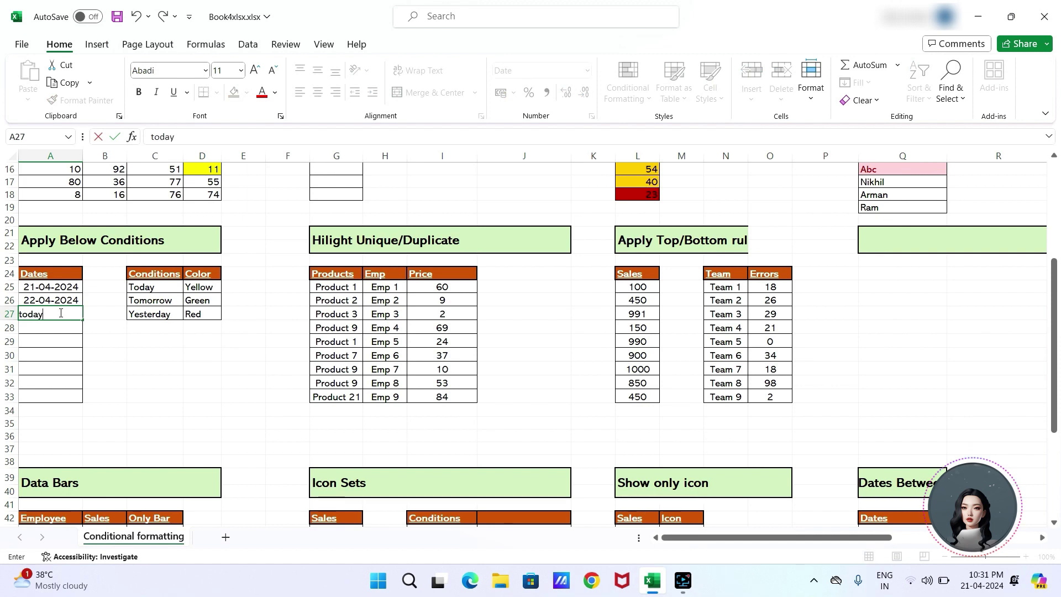
key(BackSpace)
key(BackSpace)
key(BackSpace)
text(=)
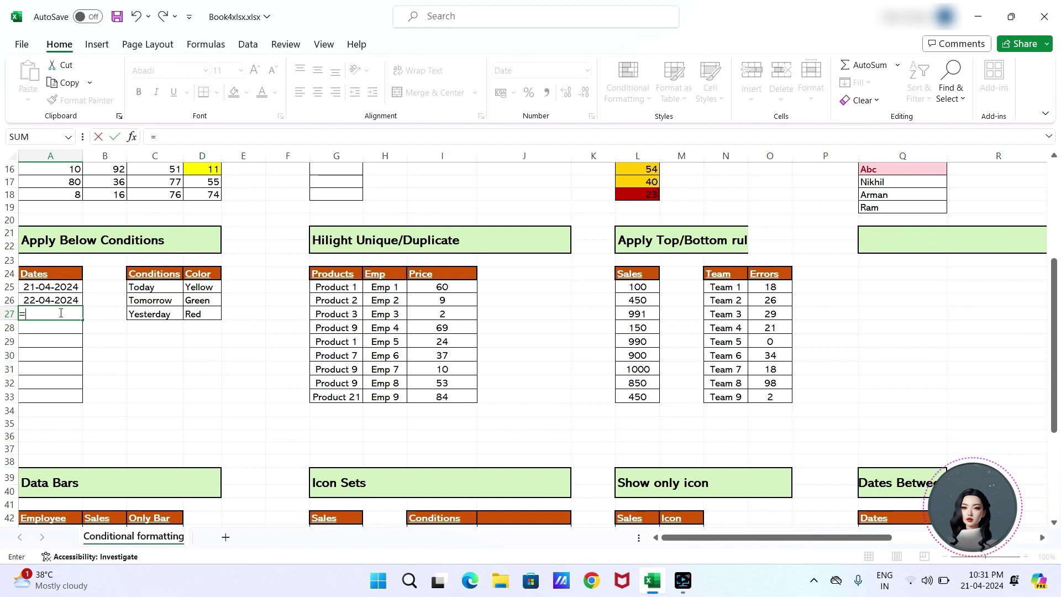
text(to)
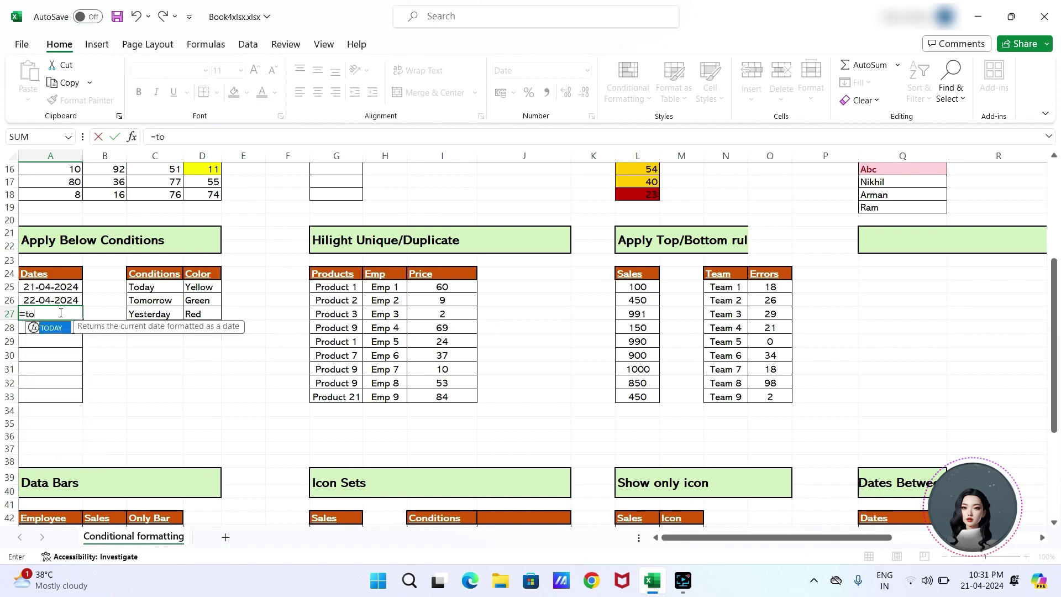
key(Tab)
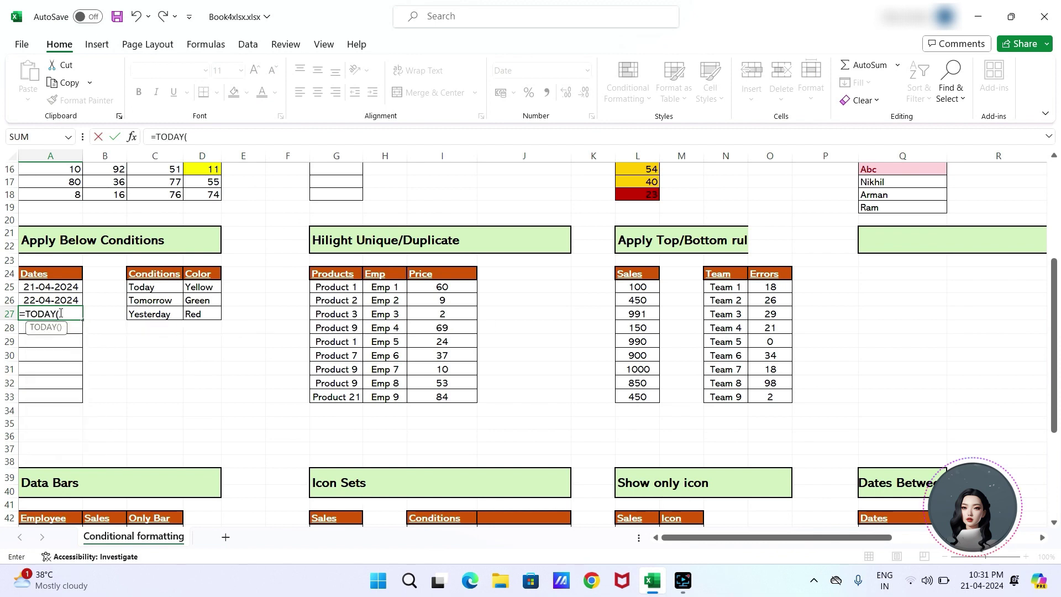
text())
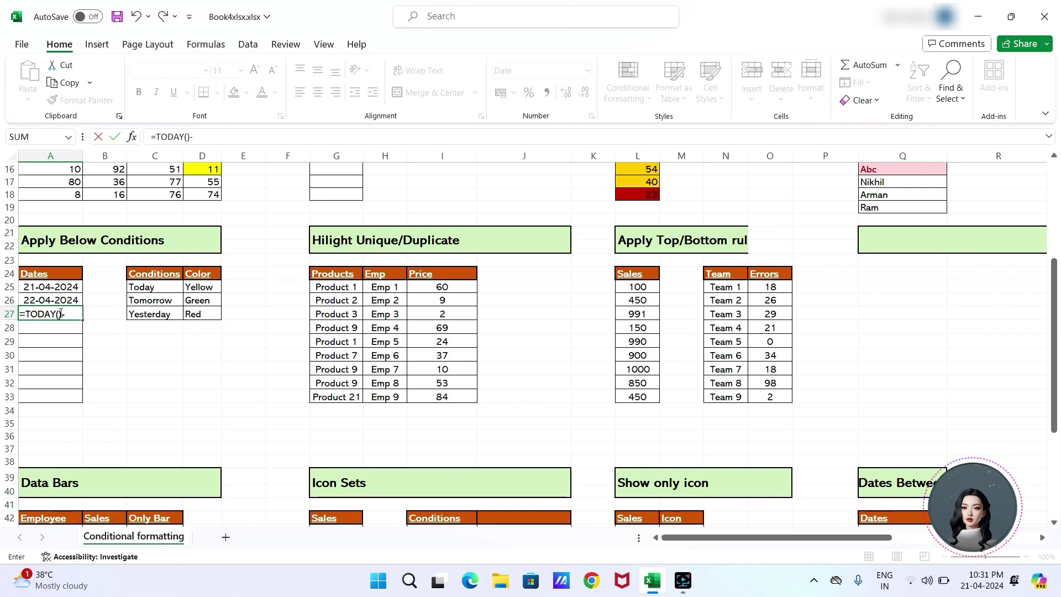
text(-1)
key(Return)
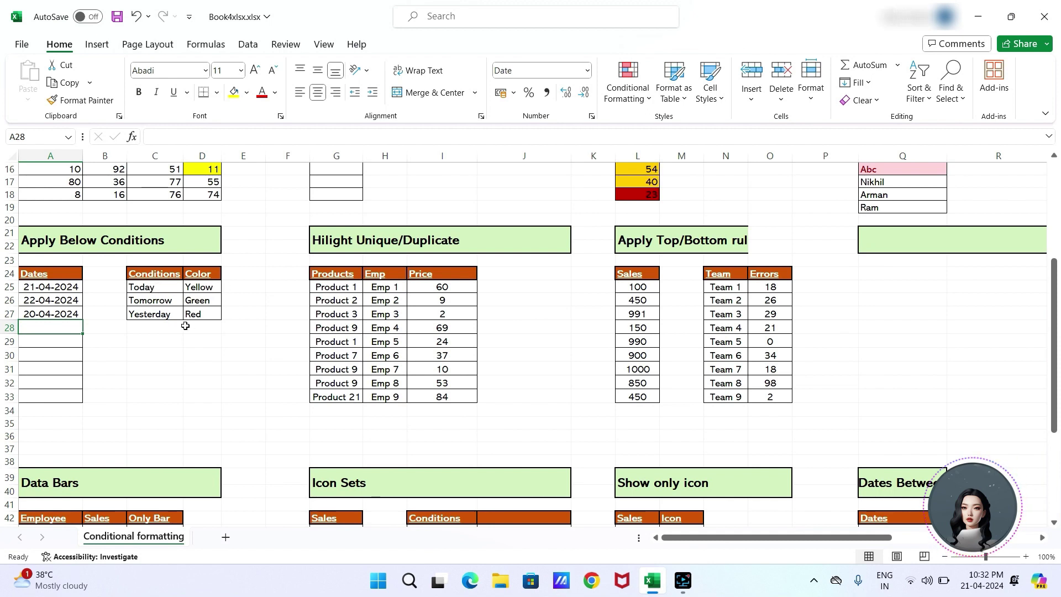
Step: Apply an A Date Occurring rule for Today with yellow fill and dark yellow text to the dates in A25:A27
click(49, 286)
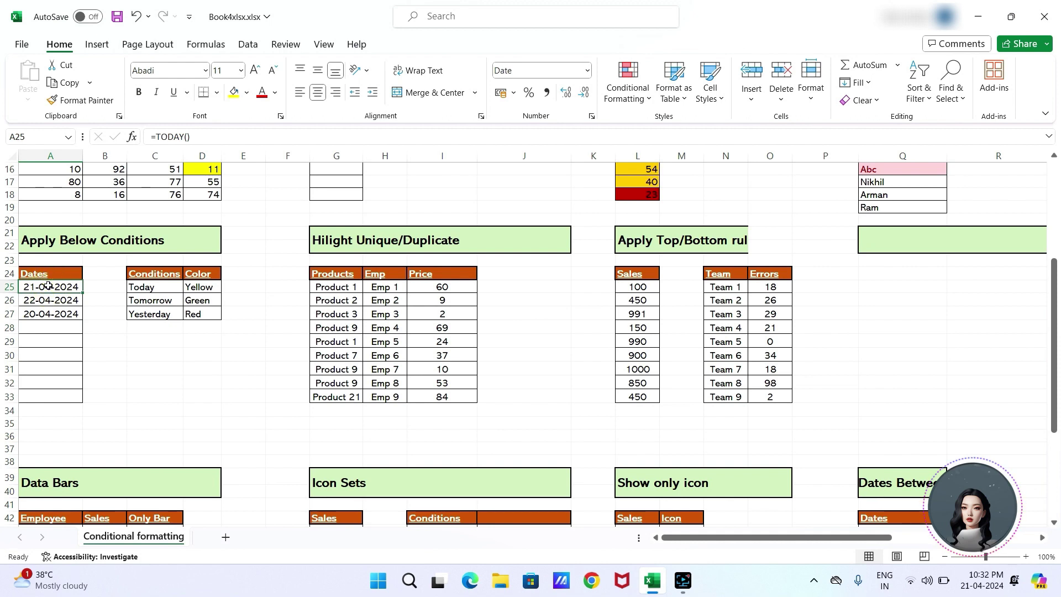
drag(49, 285, 51, 313)
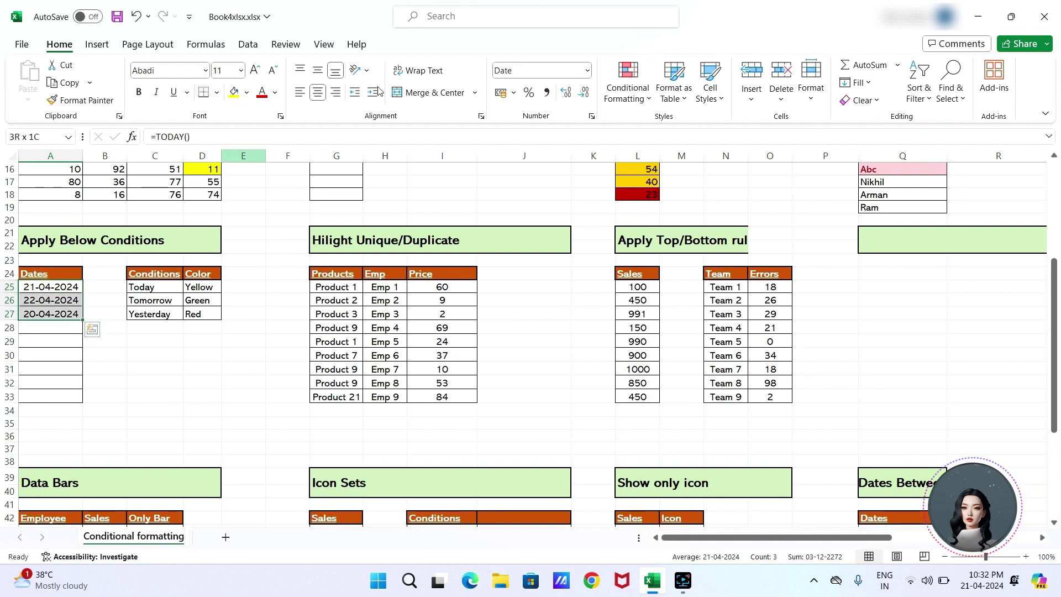
click(635, 80)
mouse_move(661, 130)
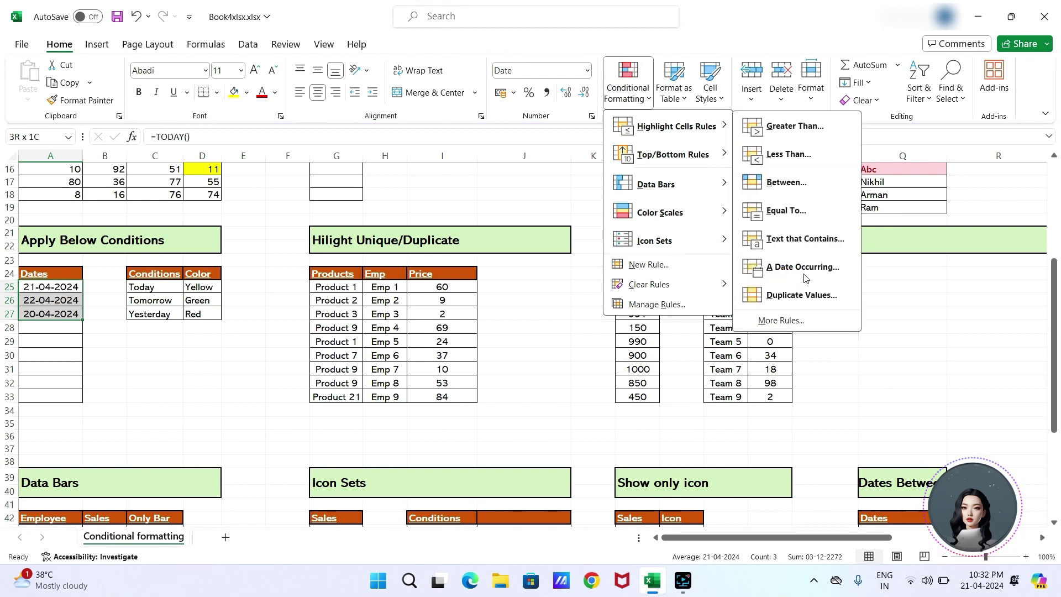
click(804, 274)
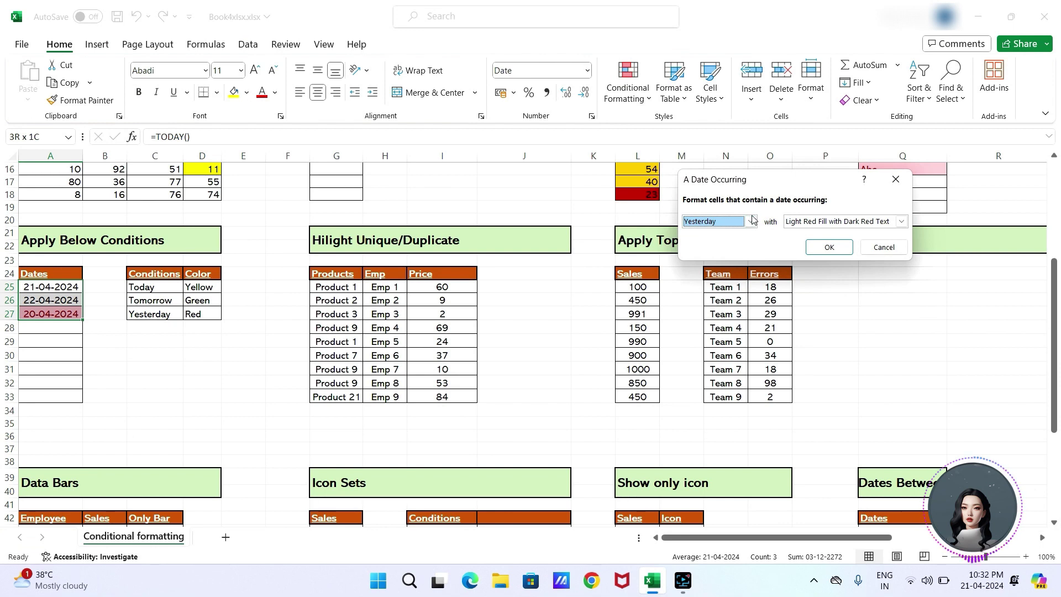
click(752, 223)
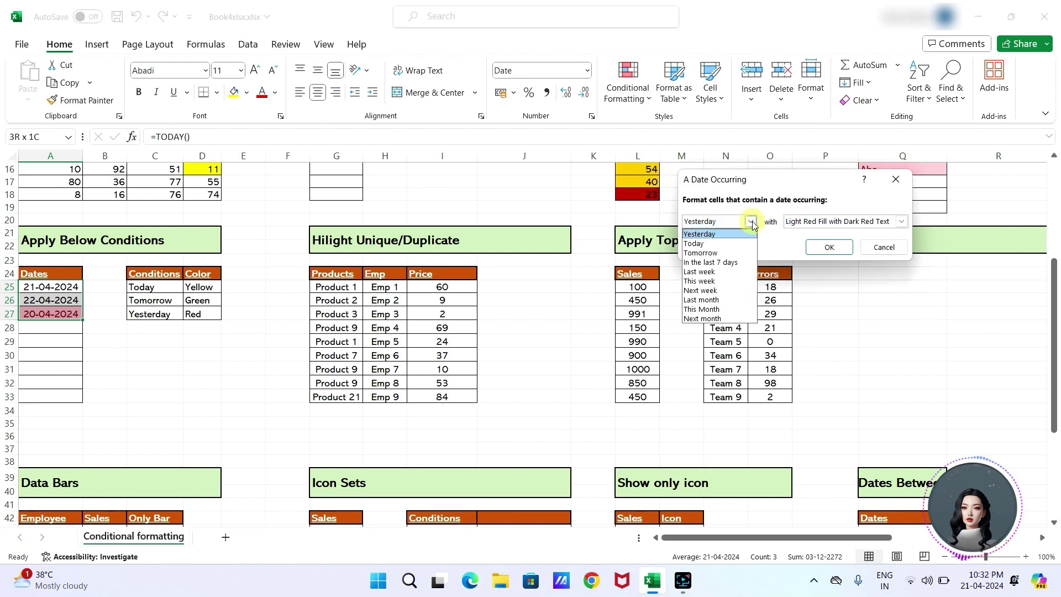
click(731, 244)
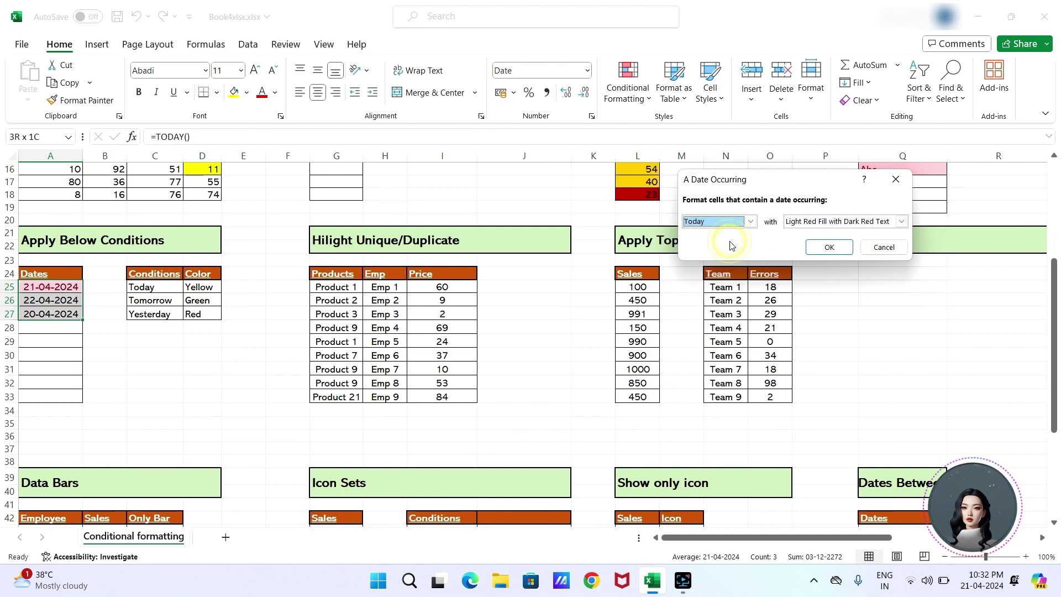
click(900, 222)
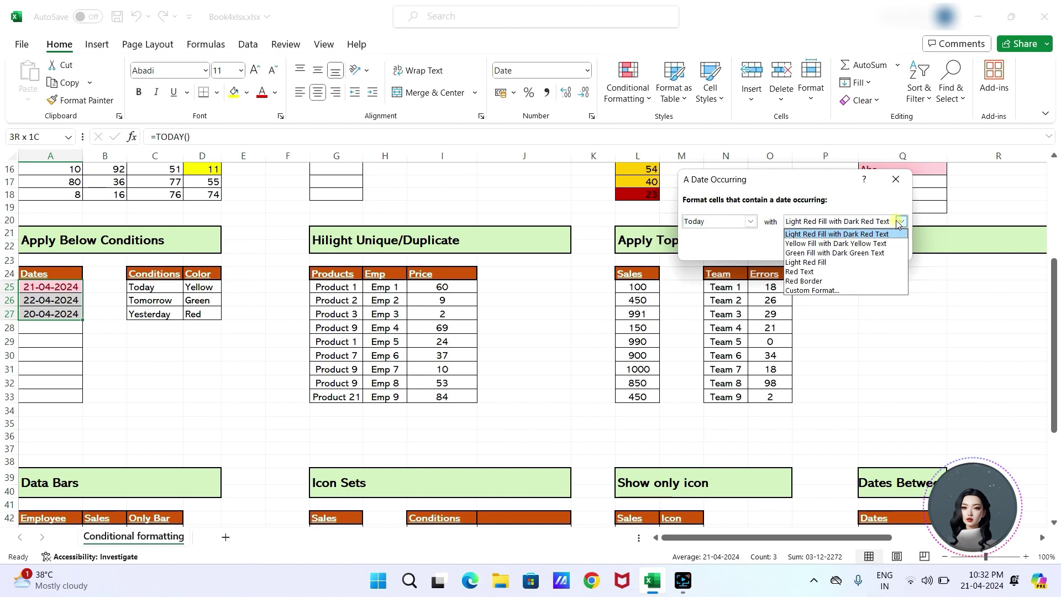
click(852, 244)
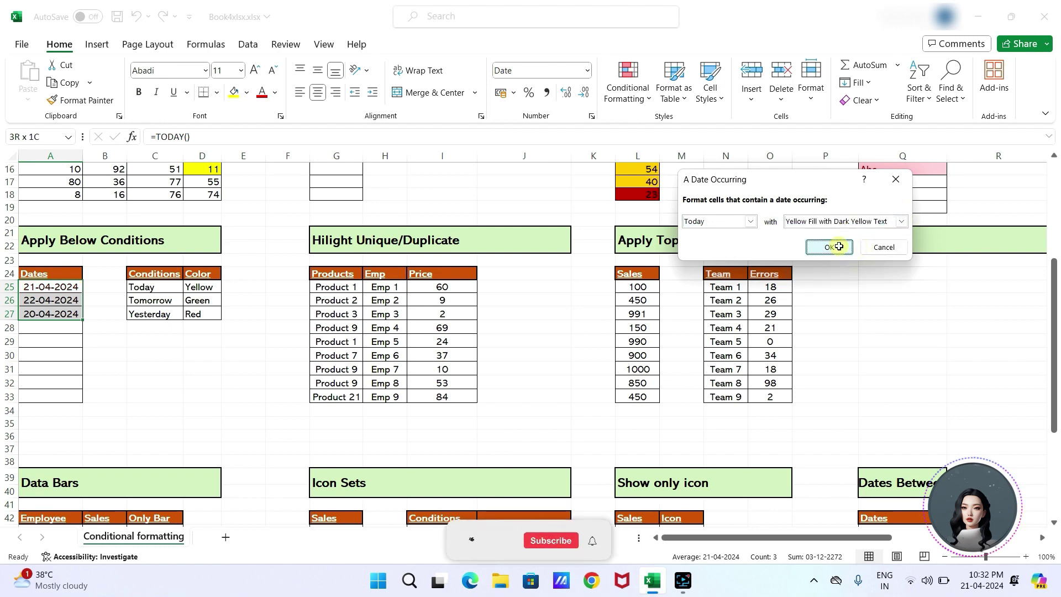
click(839, 246)
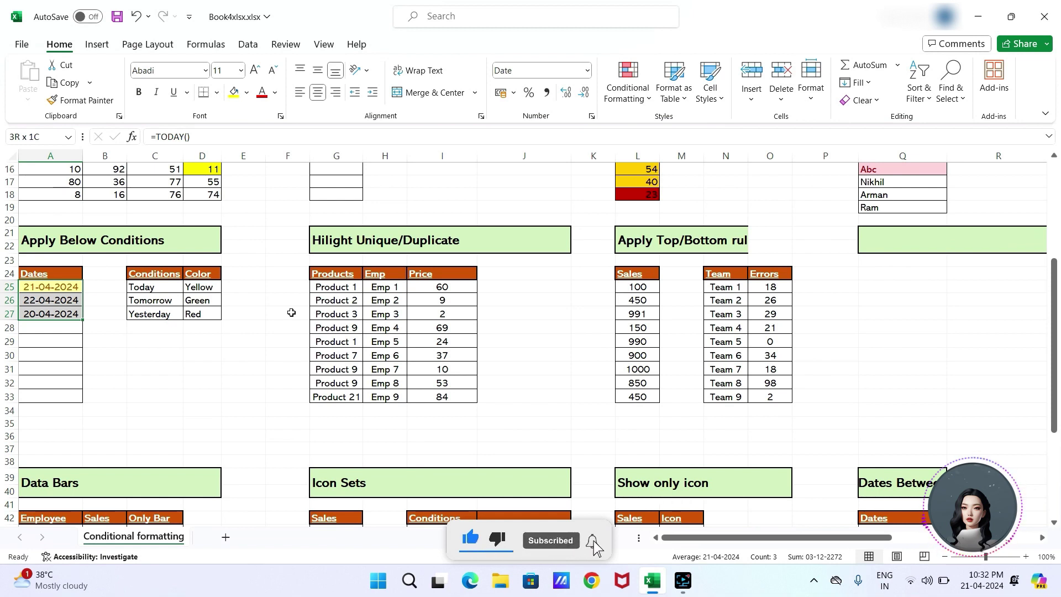
Step: Apply an A Date Occurring rule for Tomorrow with green fill and dark green text to the dates in A25:A27
click(629, 97)
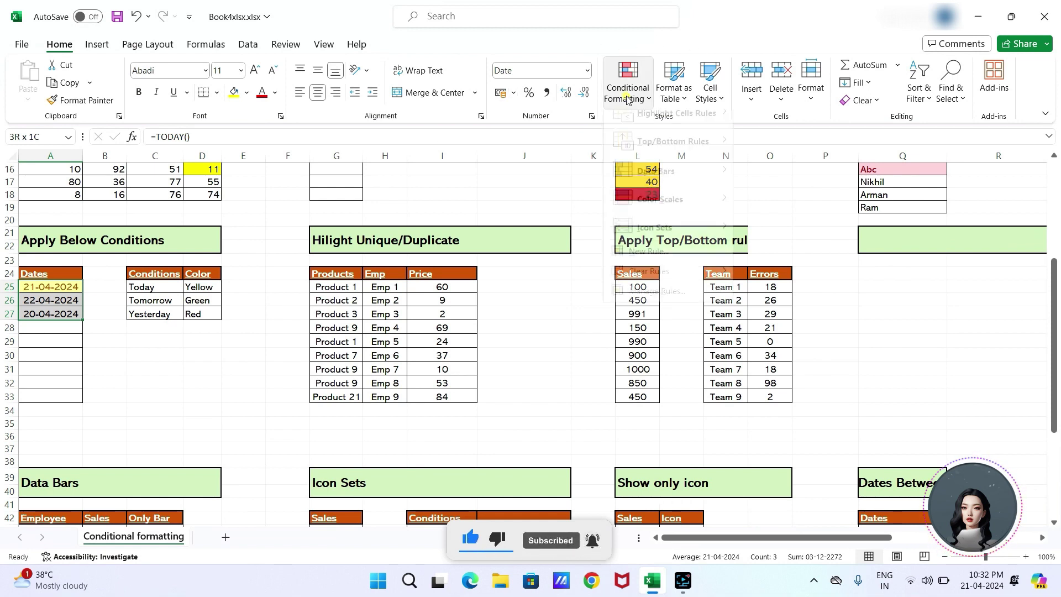
mouse_move(680, 126)
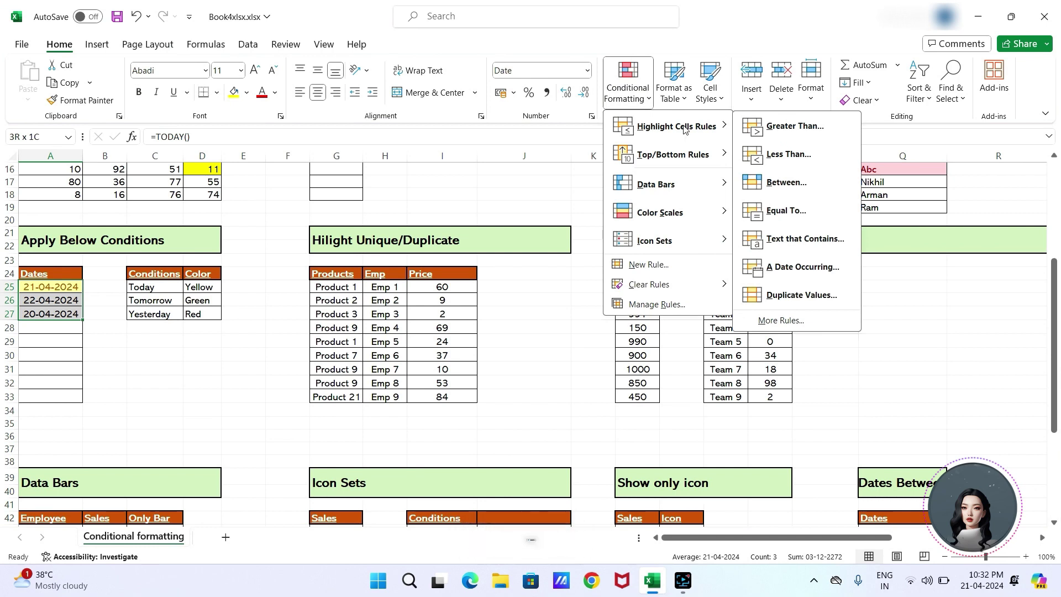
click(793, 267)
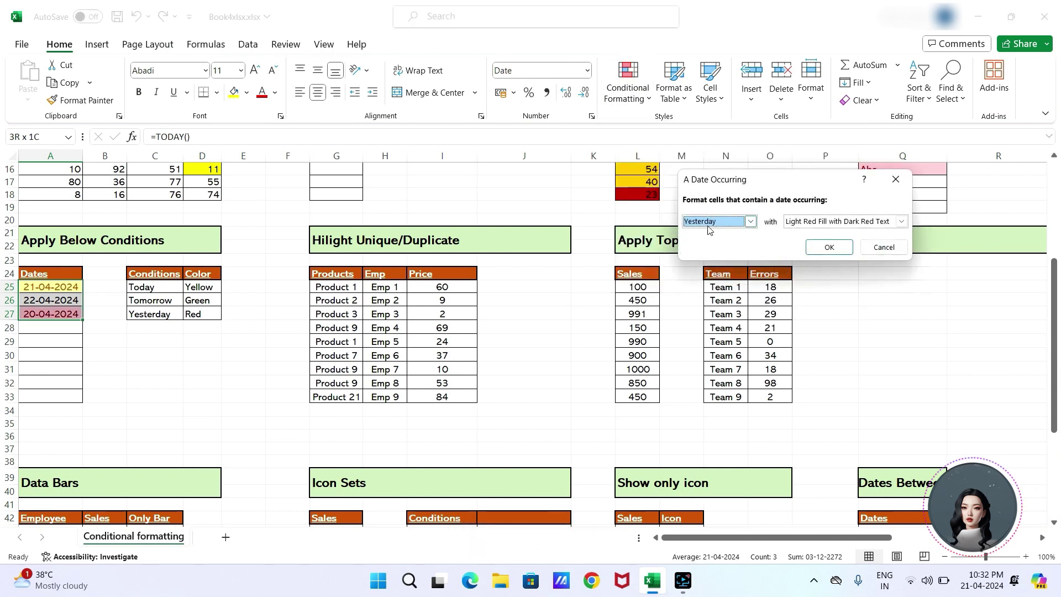
click(750, 222)
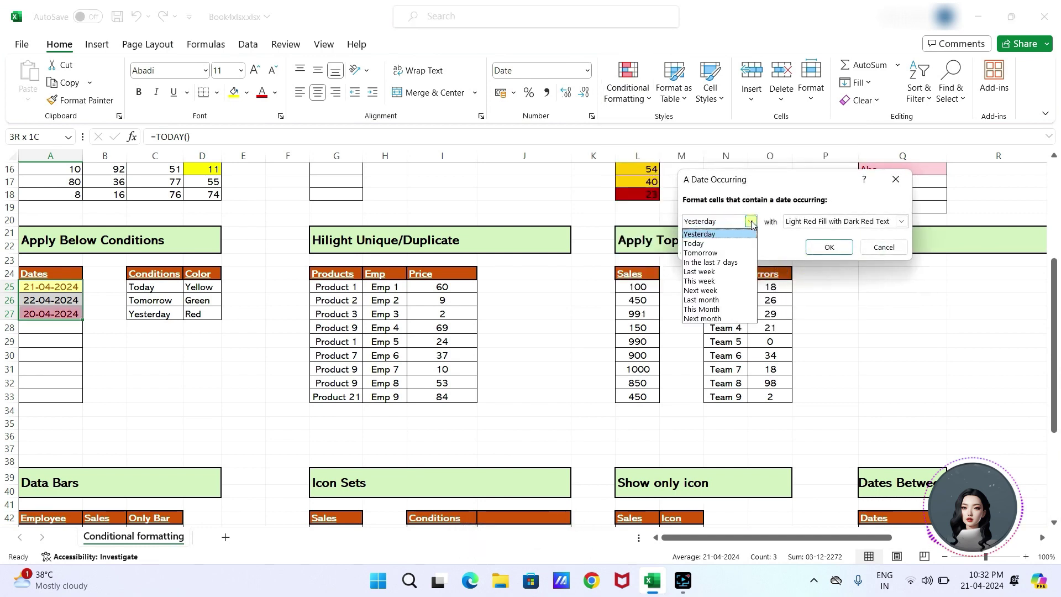
click(733, 254)
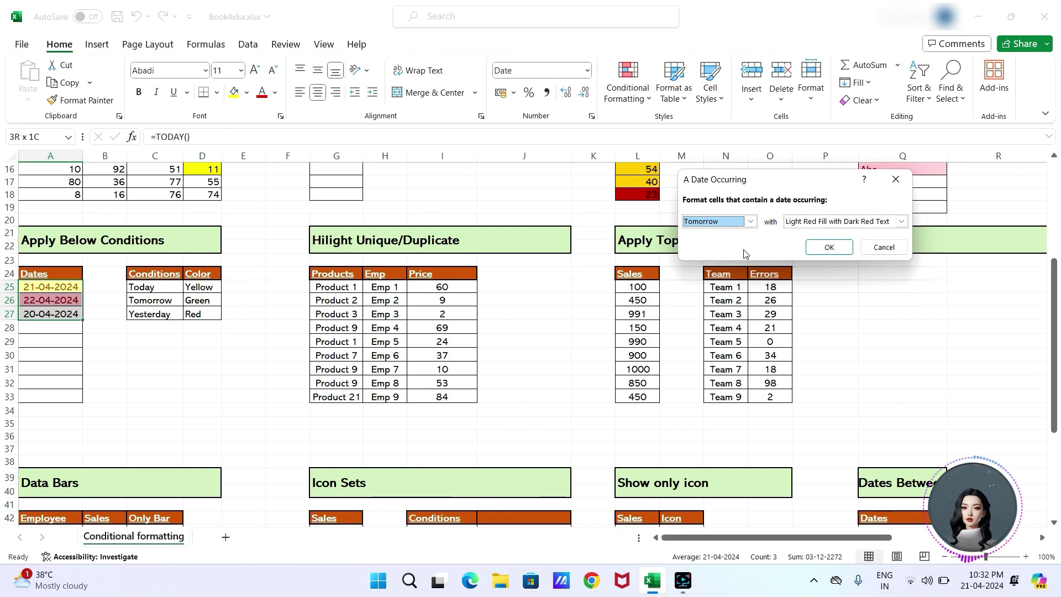
click(901, 222)
click(857, 253)
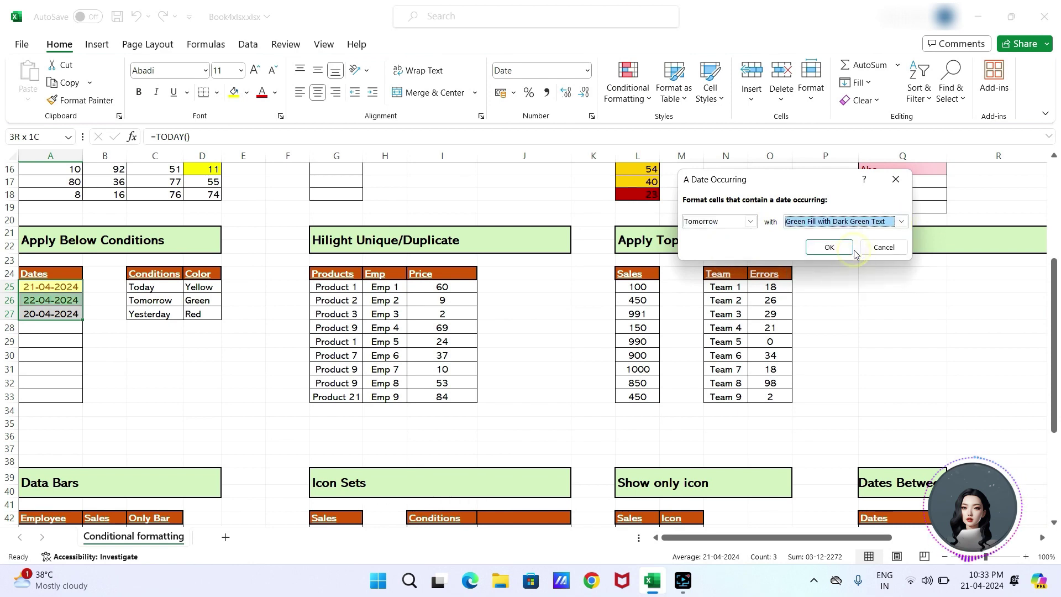
click(829, 250)
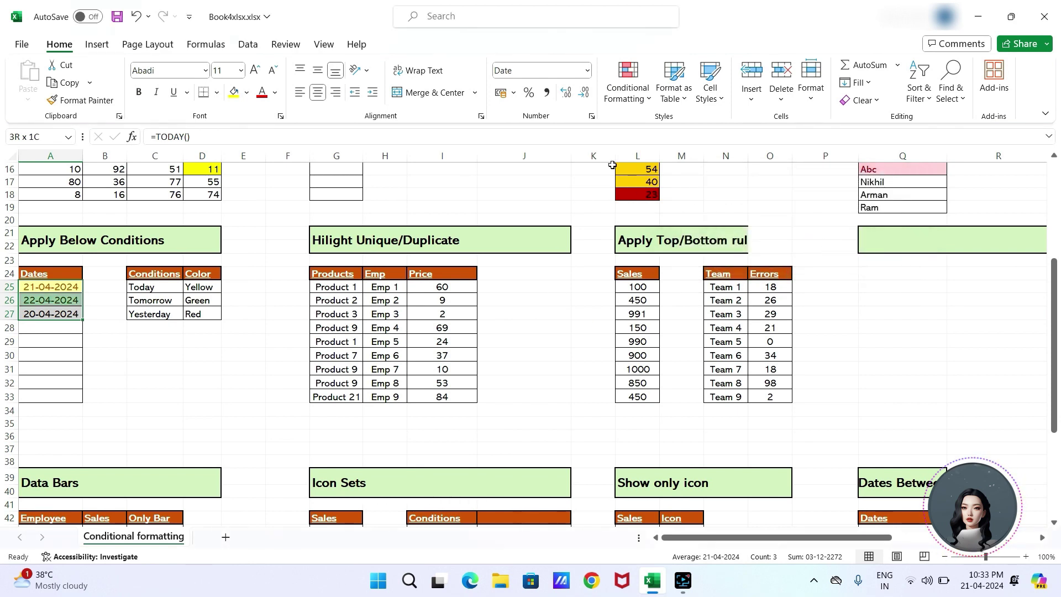
Step: Apply an A Date Occurring rule for Yesterday with light red fill and dark red text to the dates in A25:A27
click(631, 88)
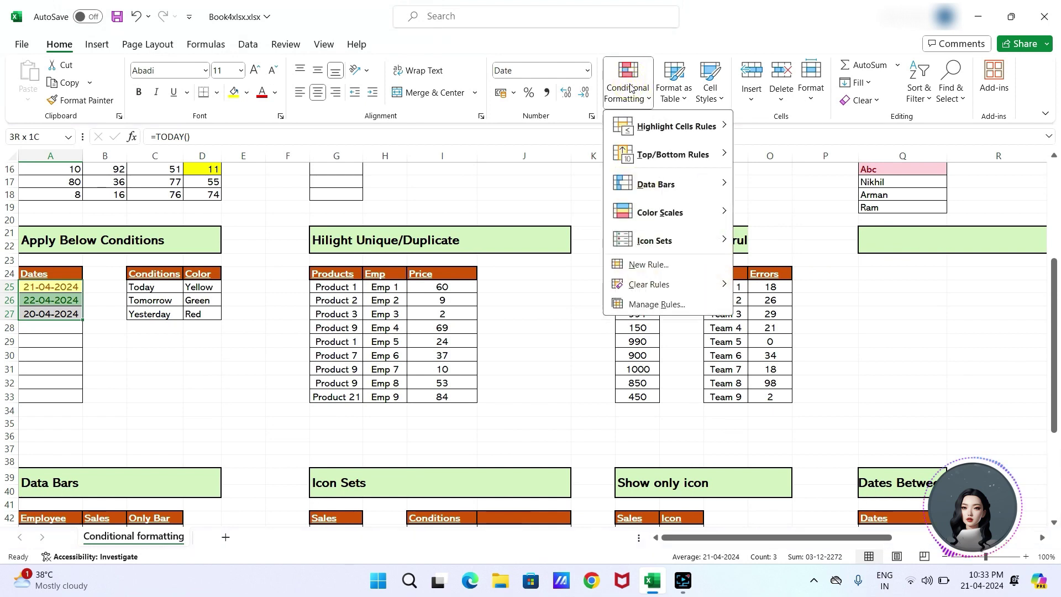
mouse_move(678, 126)
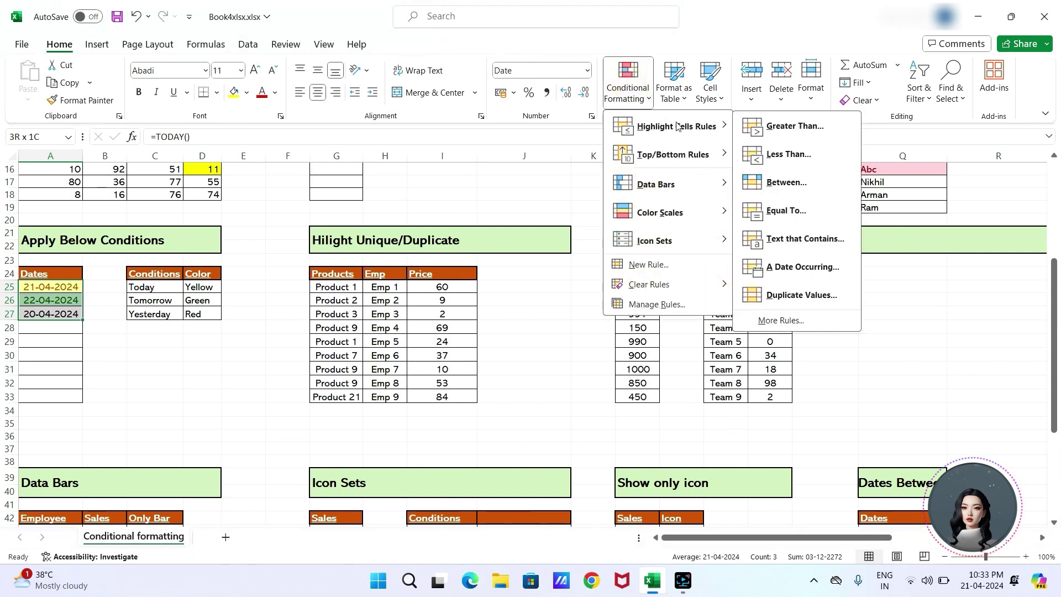
click(800, 267)
click(751, 221)
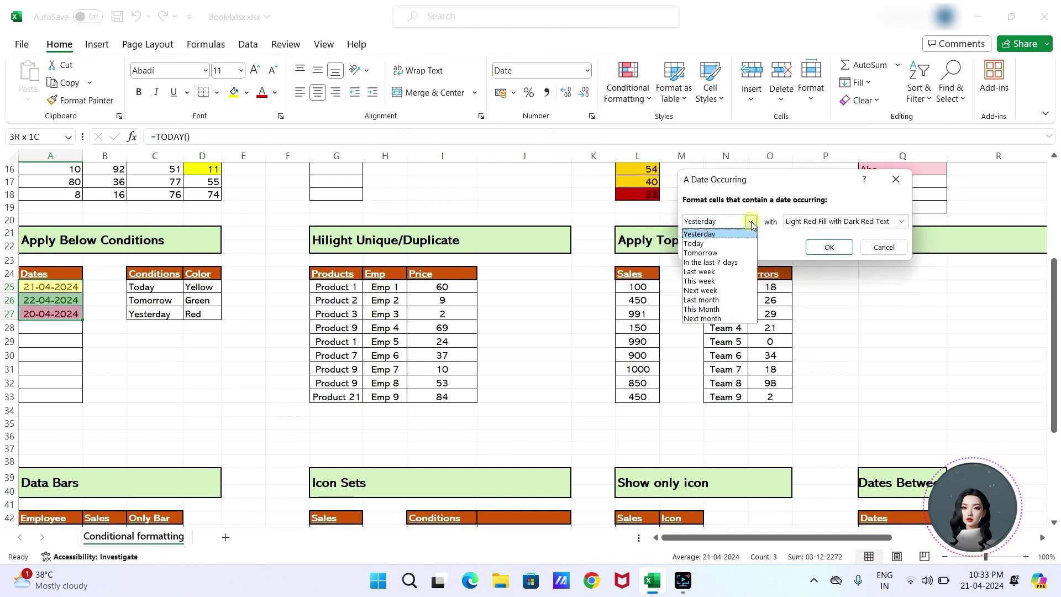
click(733, 234)
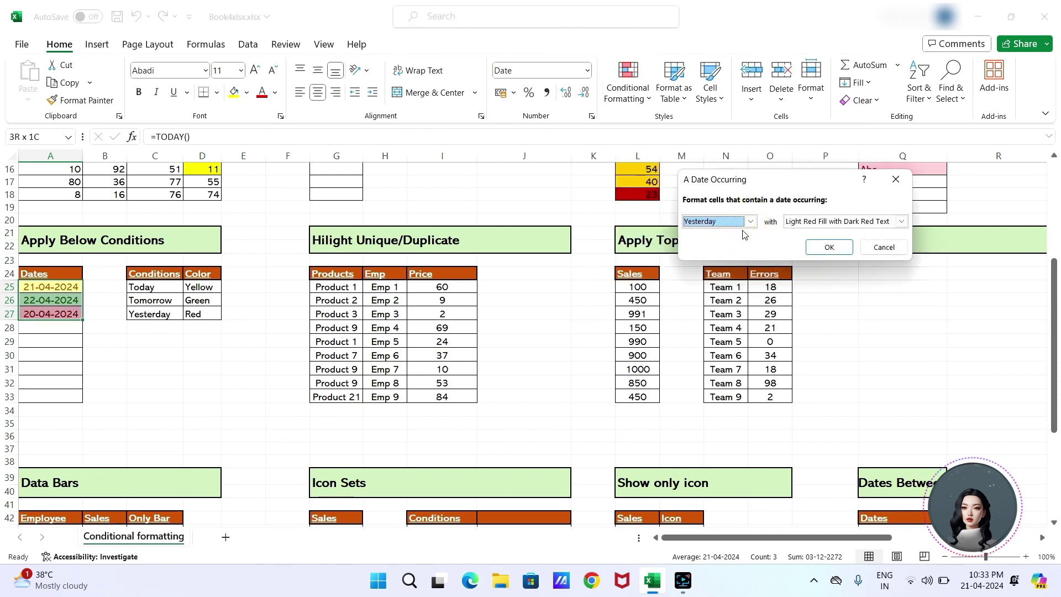
click(751, 221)
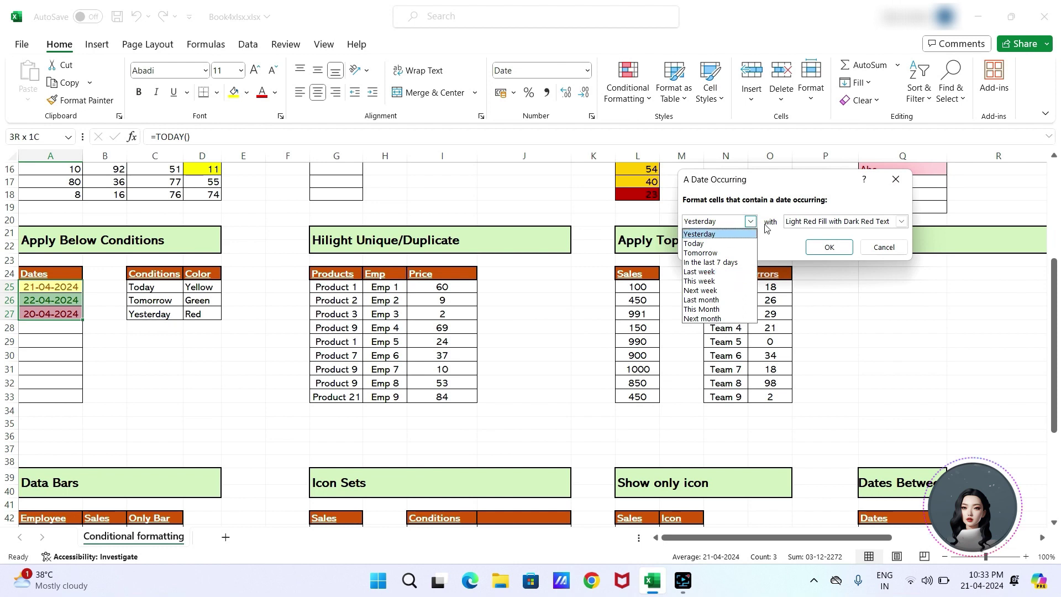
click(751, 222)
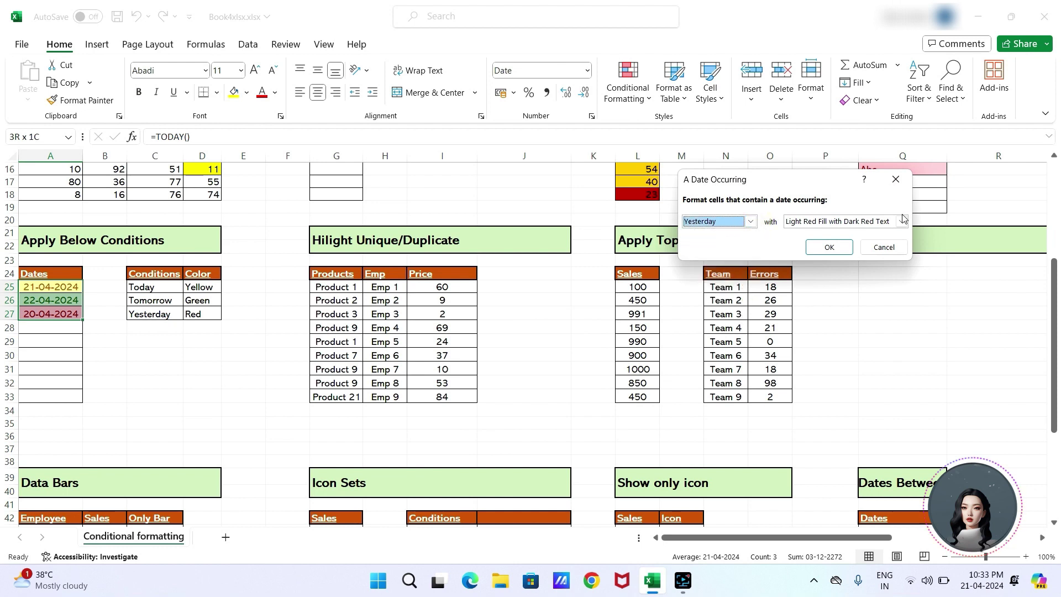
click(829, 247)
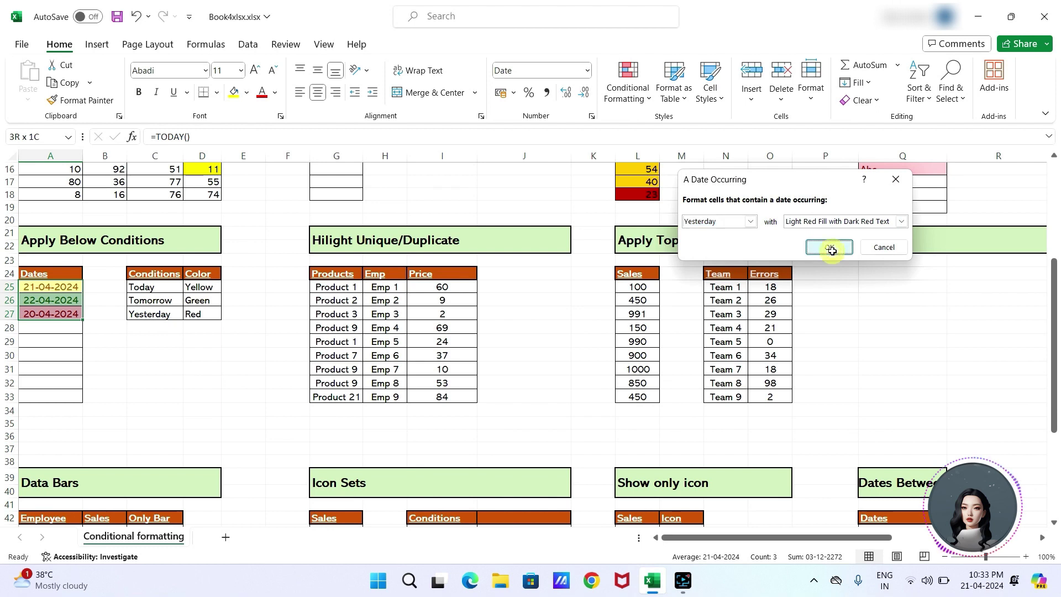
click(213, 369)
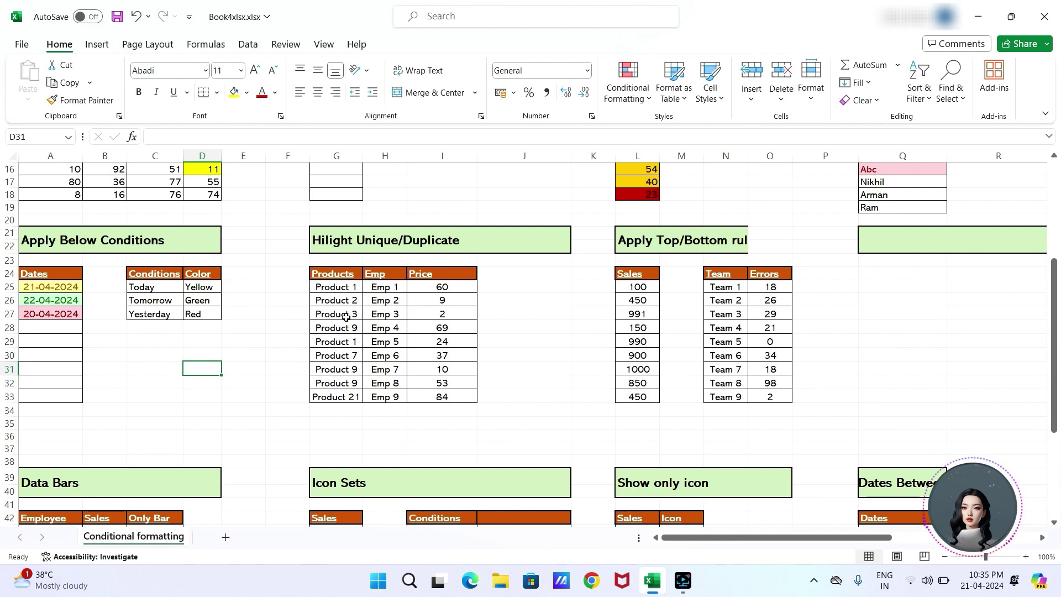
Step: Select the Products, Emp and Price data in G25:I33
click(342, 285)
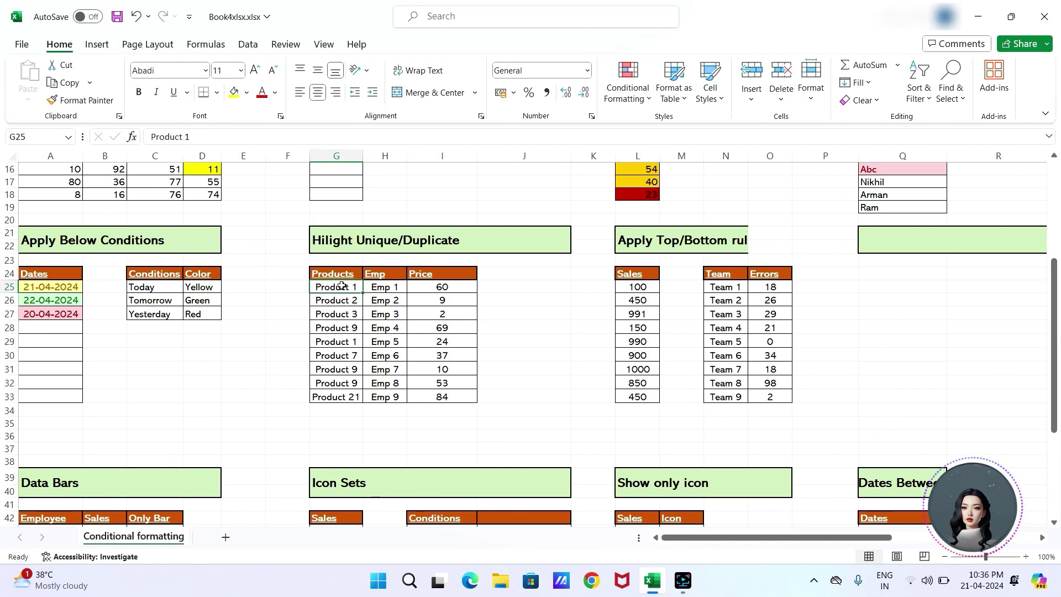
key(ctrl+shift+Right)
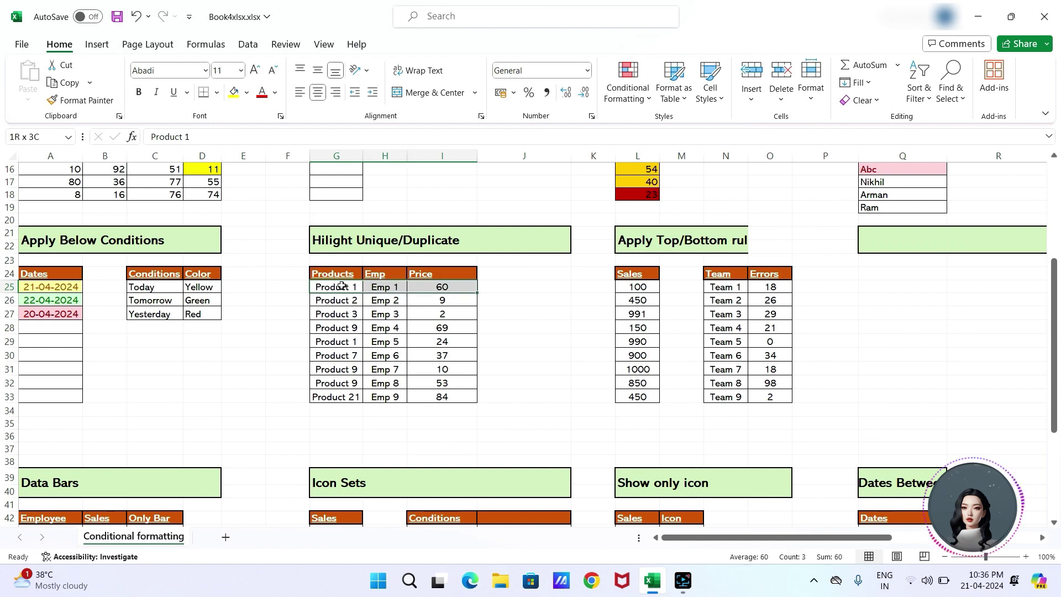
key(ctrl+shift+Down)
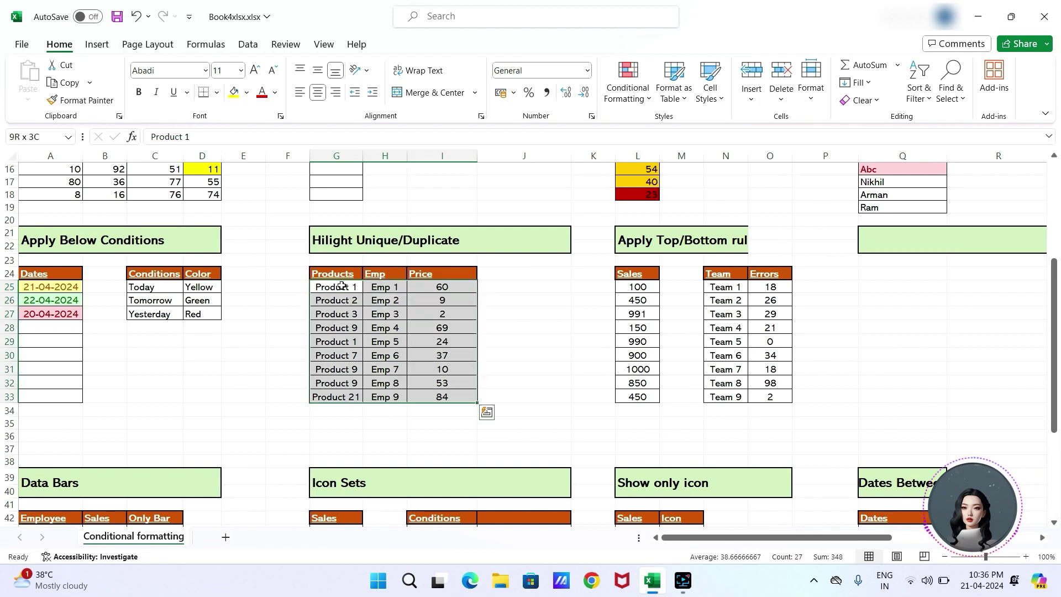
click(648, 89)
mouse_move(655, 135)
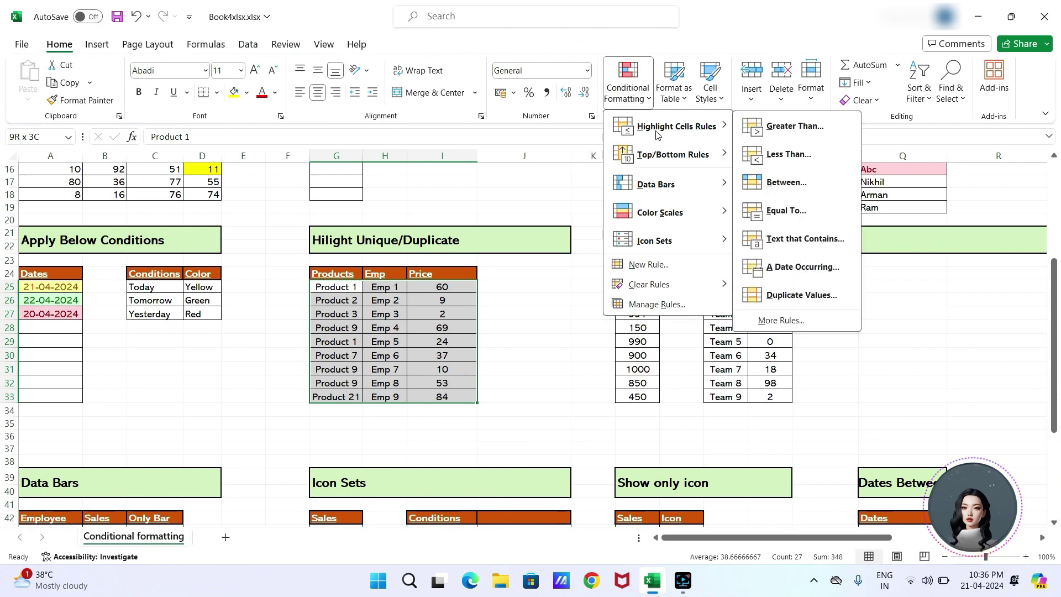
mouse_move(661, 156)
click(779, 295)
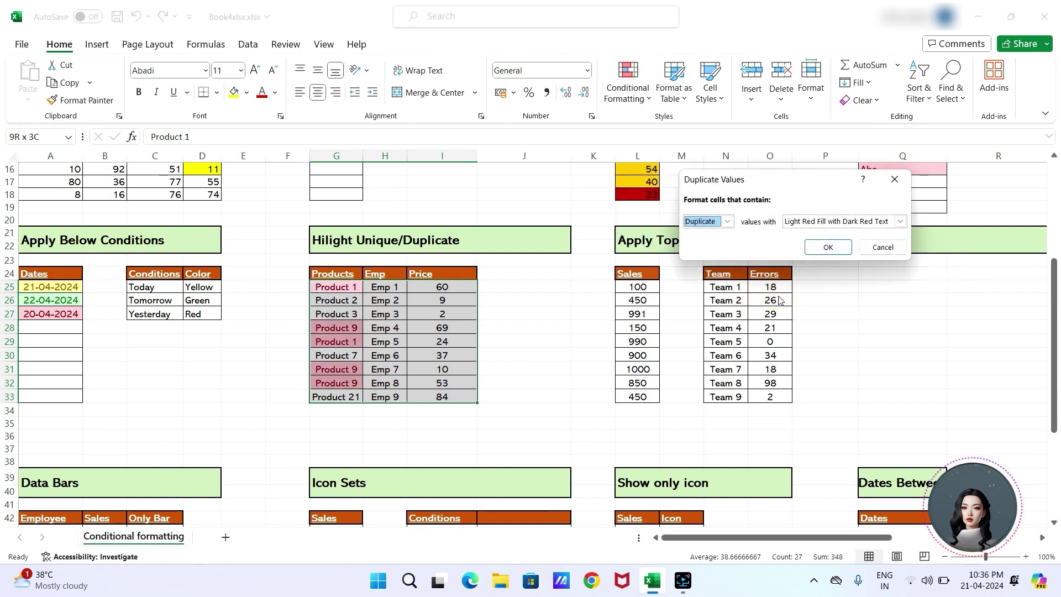
click(728, 222)
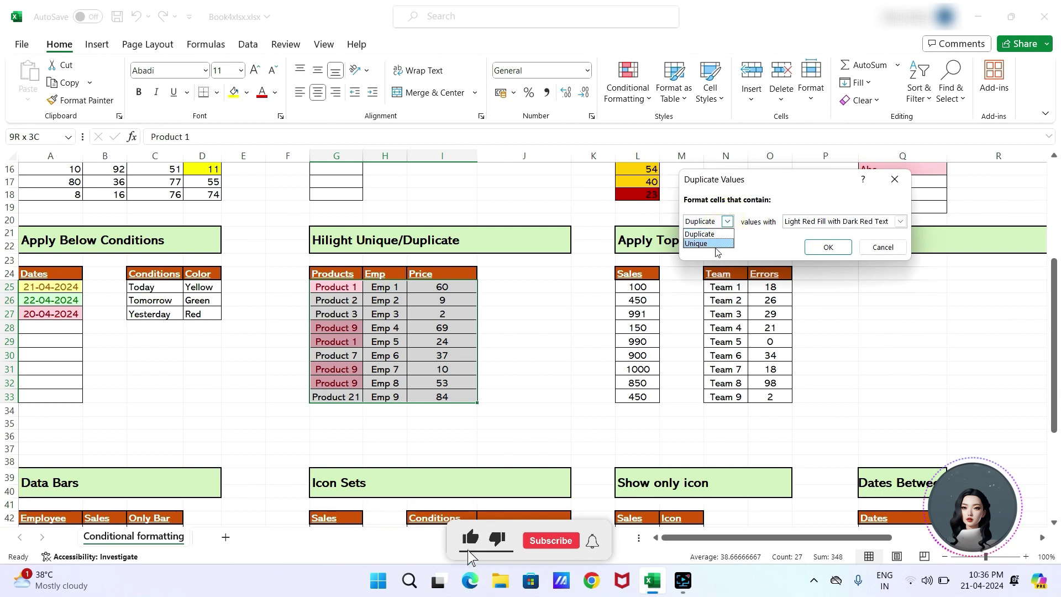
click(728, 222)
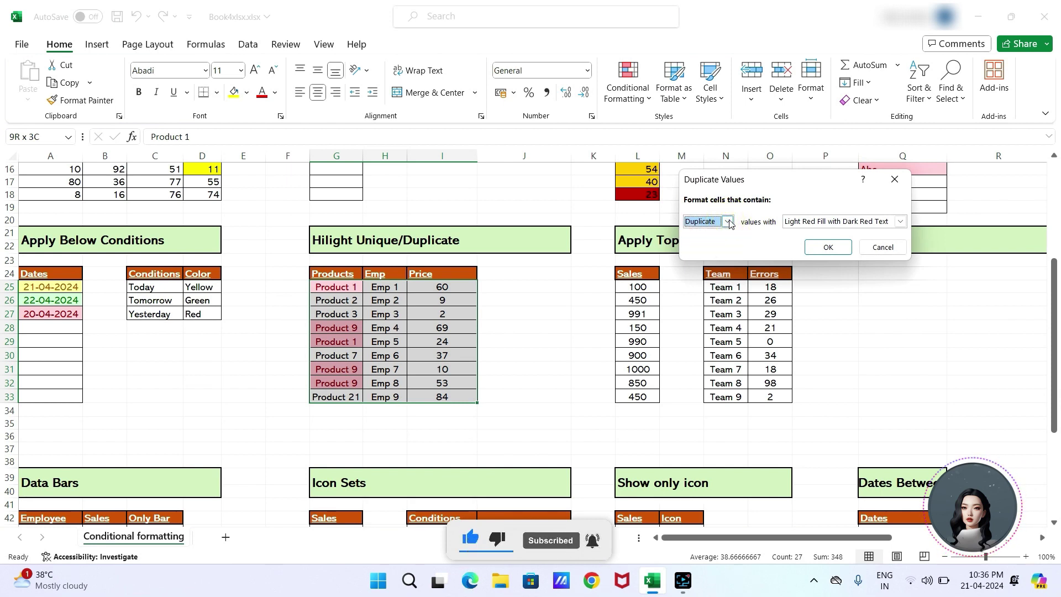
click(883, 248)
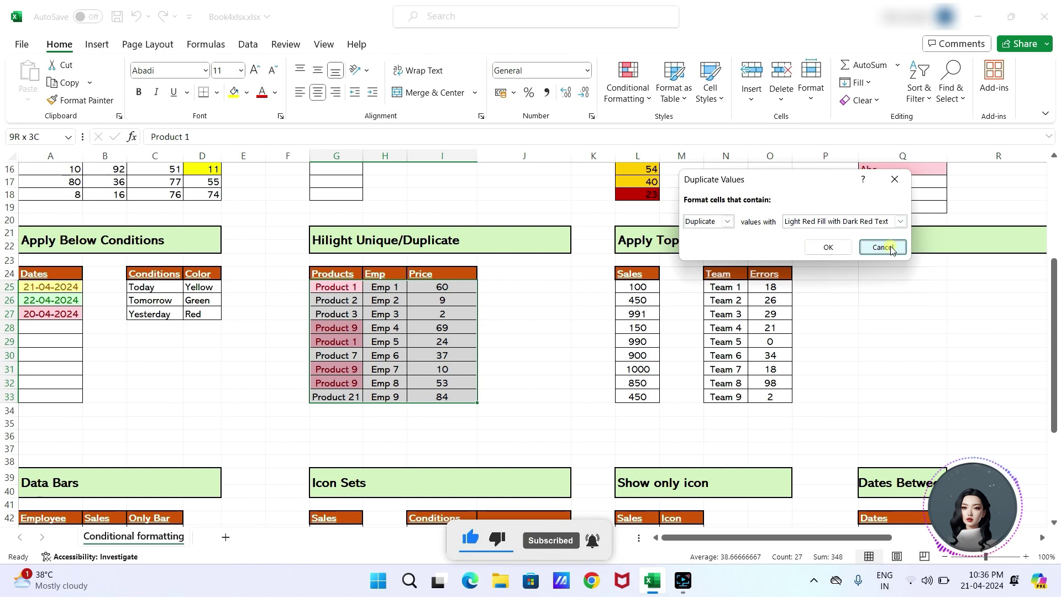
Step: Highlight duplicate values in G25:I33 with light red fill and dark red text using a Duplicate Values rule
click(637, 109)
mouse_move(682, 130)
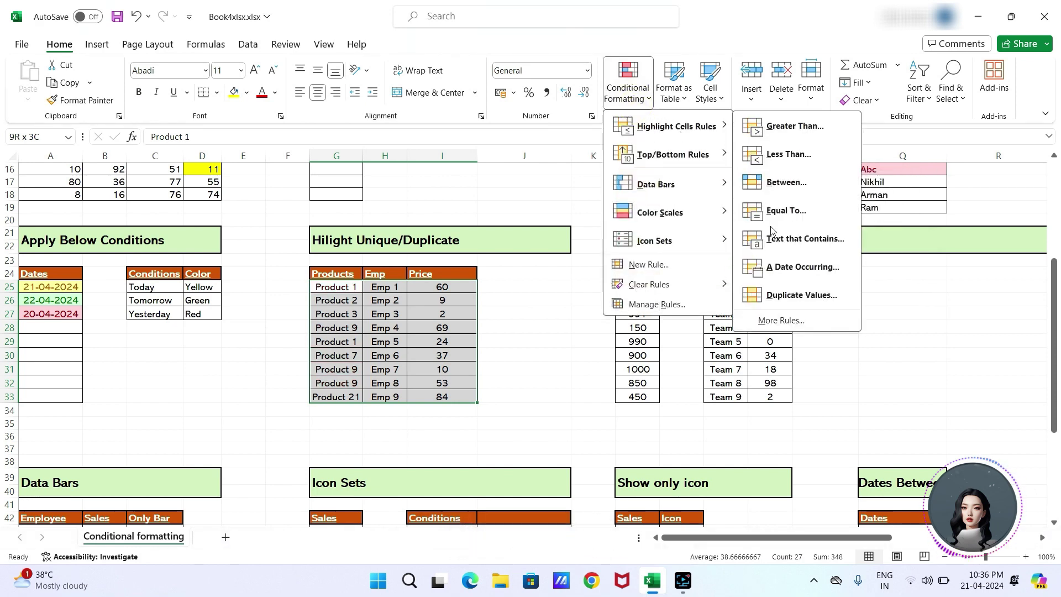
click(796, 295)
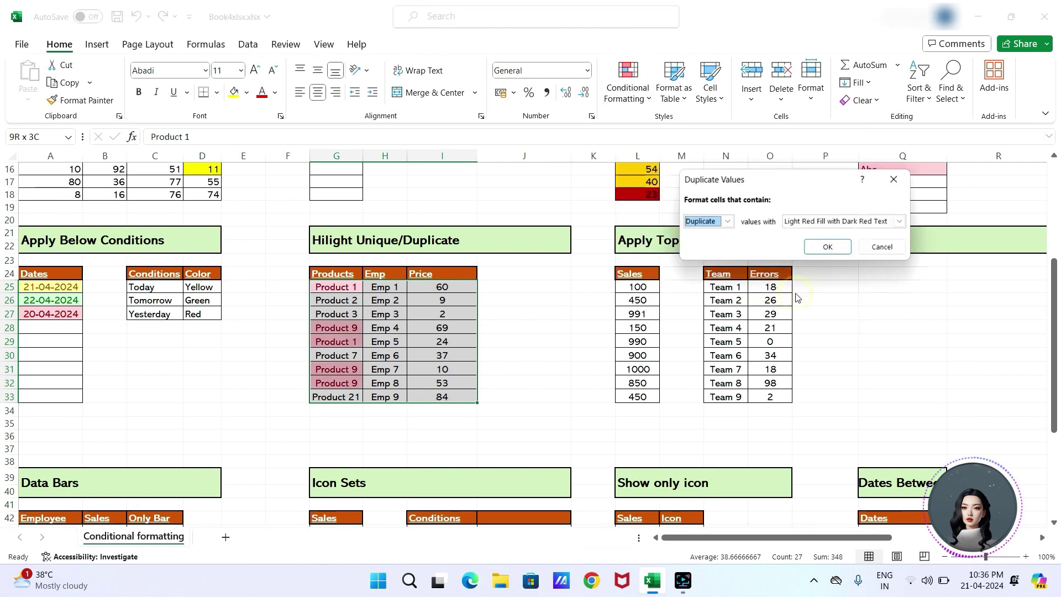
click(725, 228)
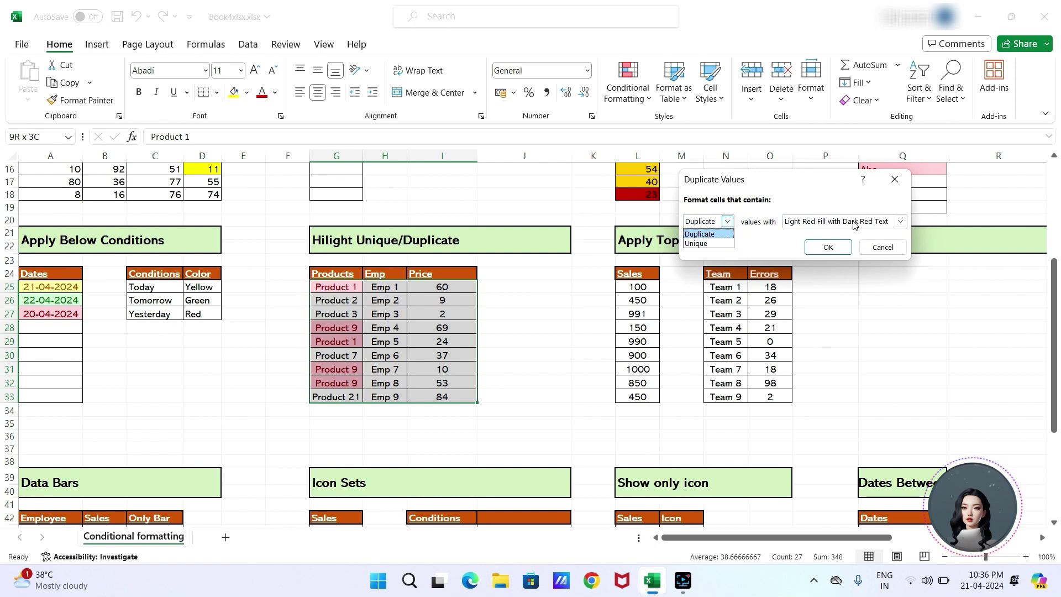
click(834, 253)
click(834, 252)
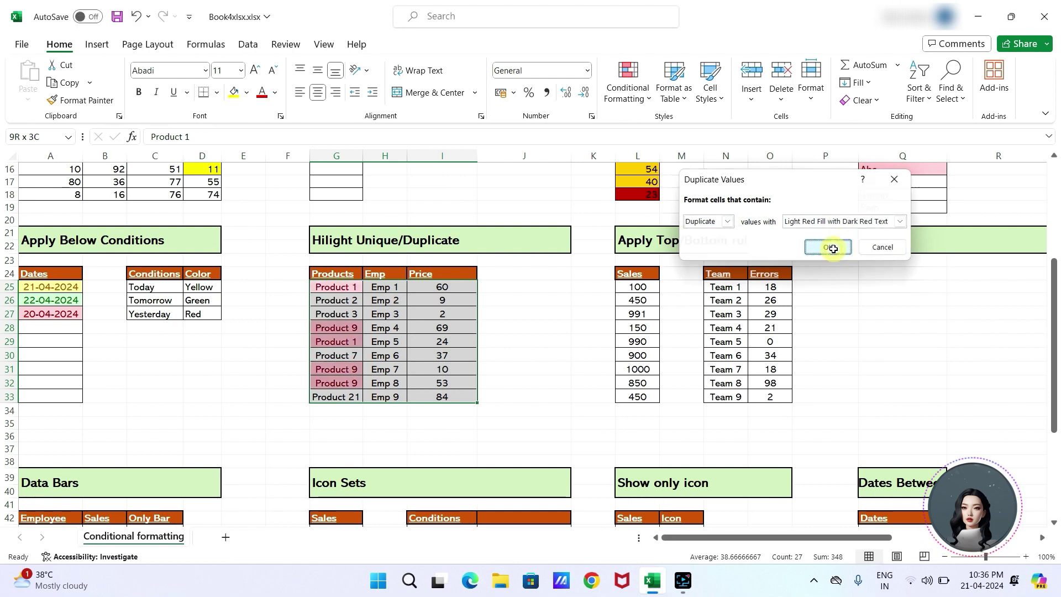
click(599, 324)
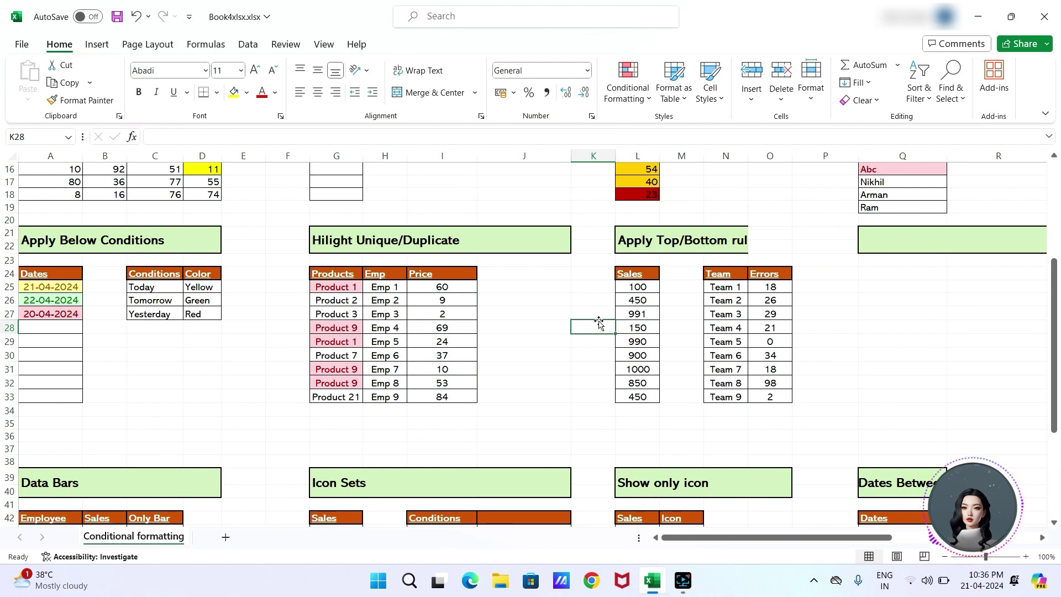
Step: Highlight unique values in G25:I33 with green fill and dark green text using a Duplicate Values rule set to Unique
click(351, 284)
key(shift+Right)
key(shift+Right)
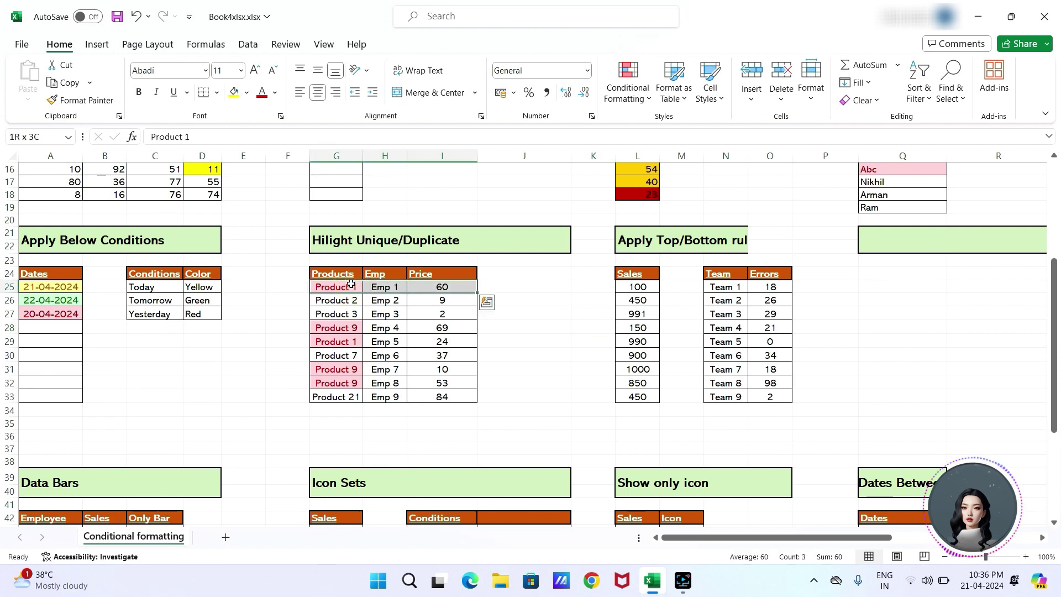
key(ctrl+shift+Down)
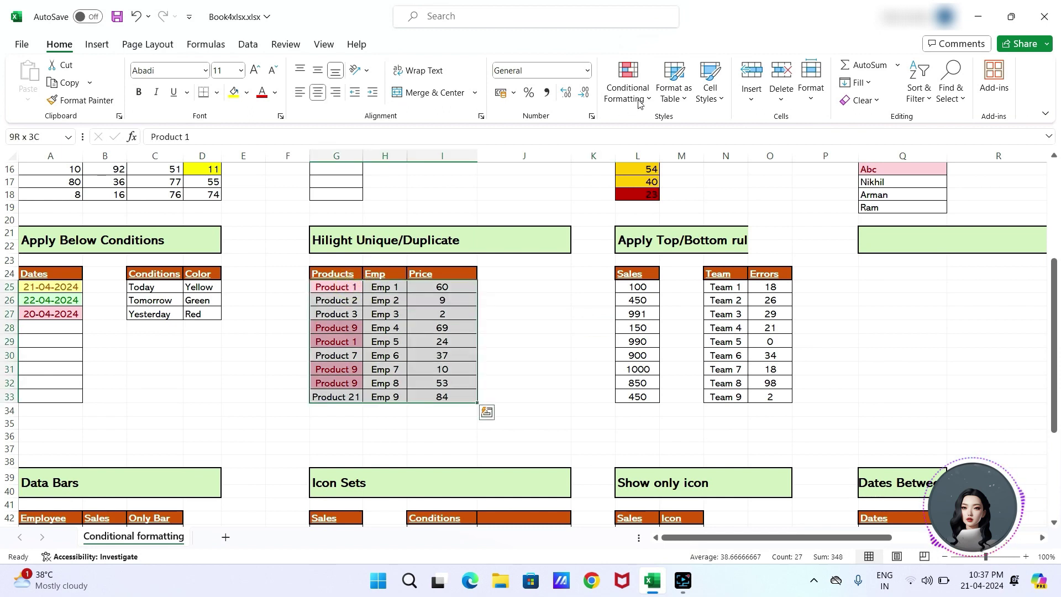
click(640, 104)
mouse_move(681, 152)
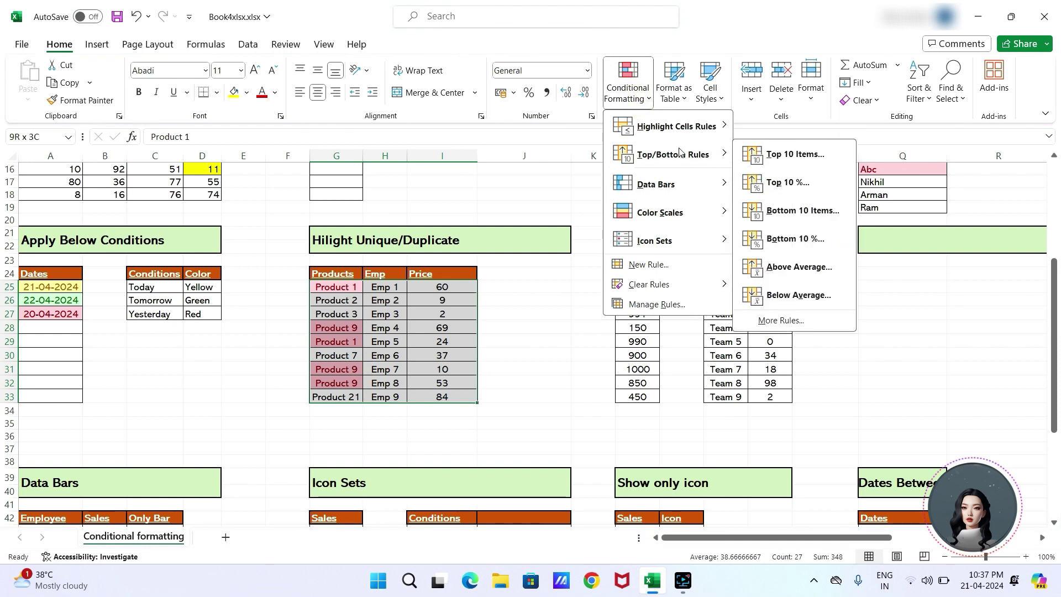
click(791, 295)
click(707, 221)
click(699, 242)
click(708, 221)
click(901, 221)
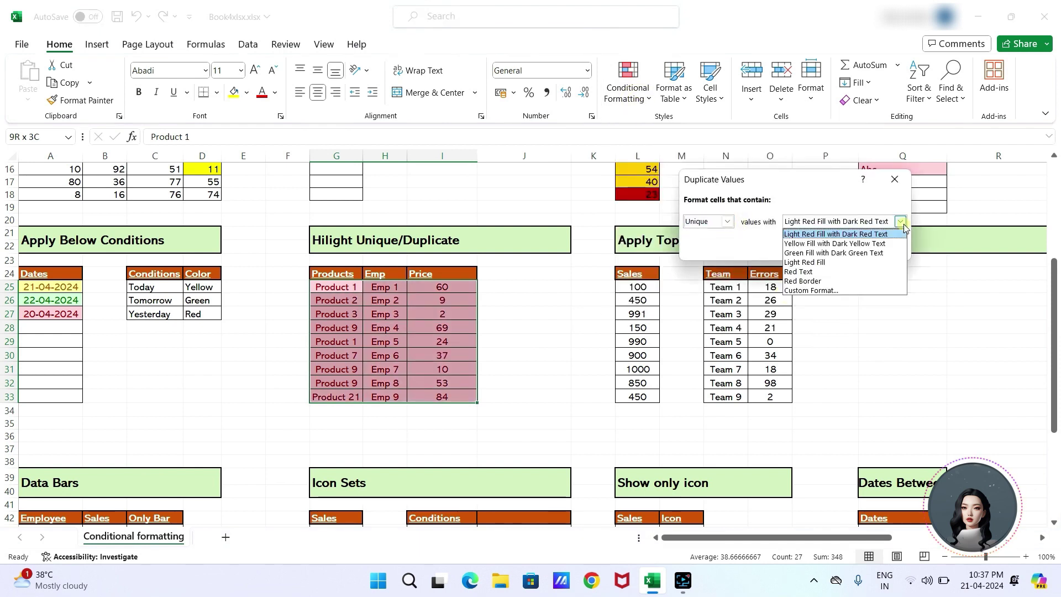
click(834, 253)
click(824, 246)
click(570, 360)
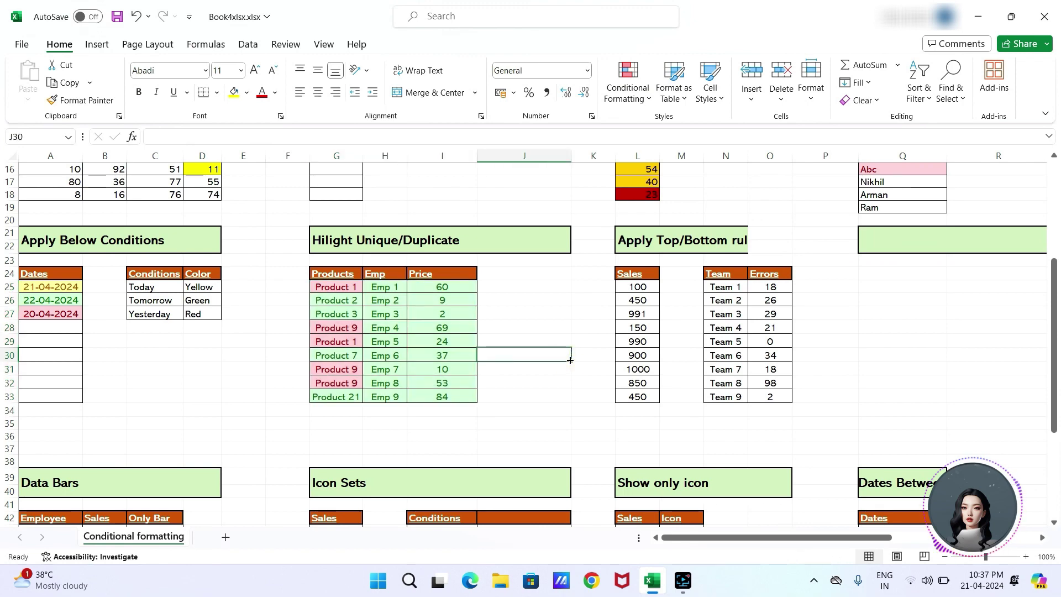
Step: Highlight the top 2 Sales values in L25:L33 with green fill and dark green text using a Top 10 Items rule
scroll(617, 346, right, 2)
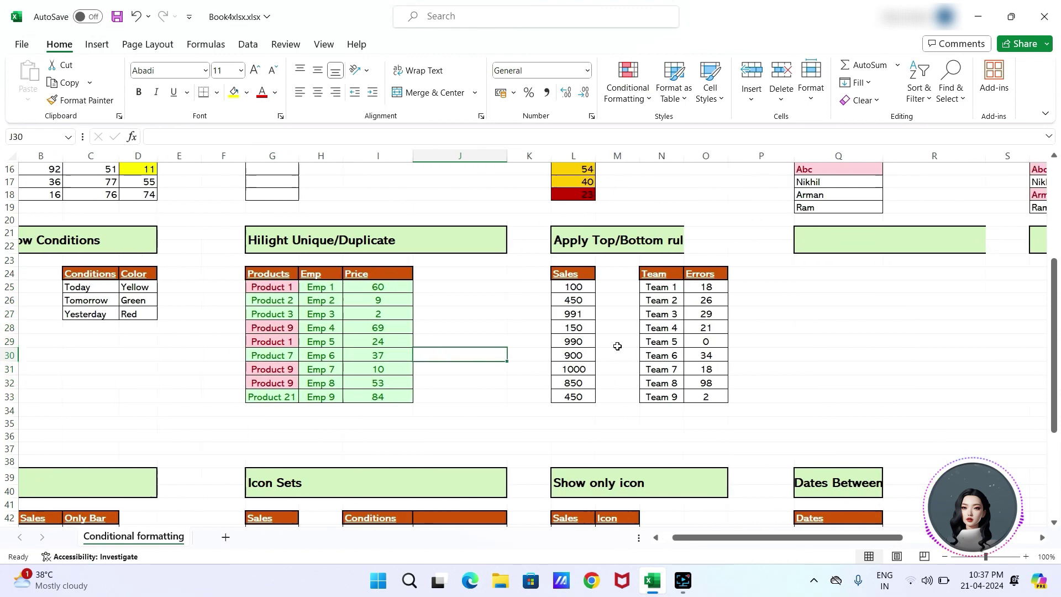
scroll(617, 346, up, 1)
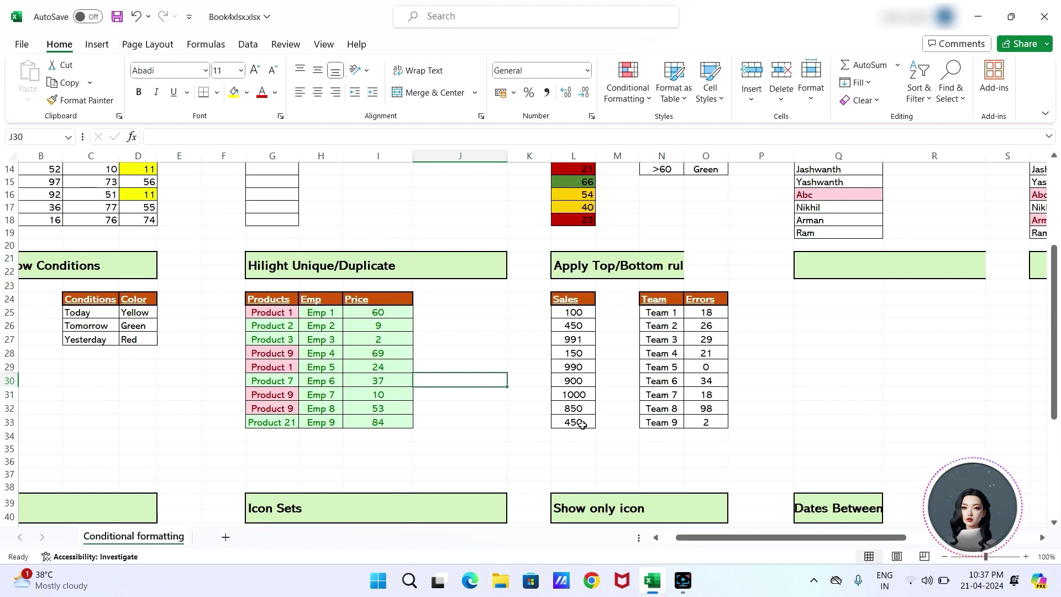
click(580, 313)
key(ctrl+shift+Down)
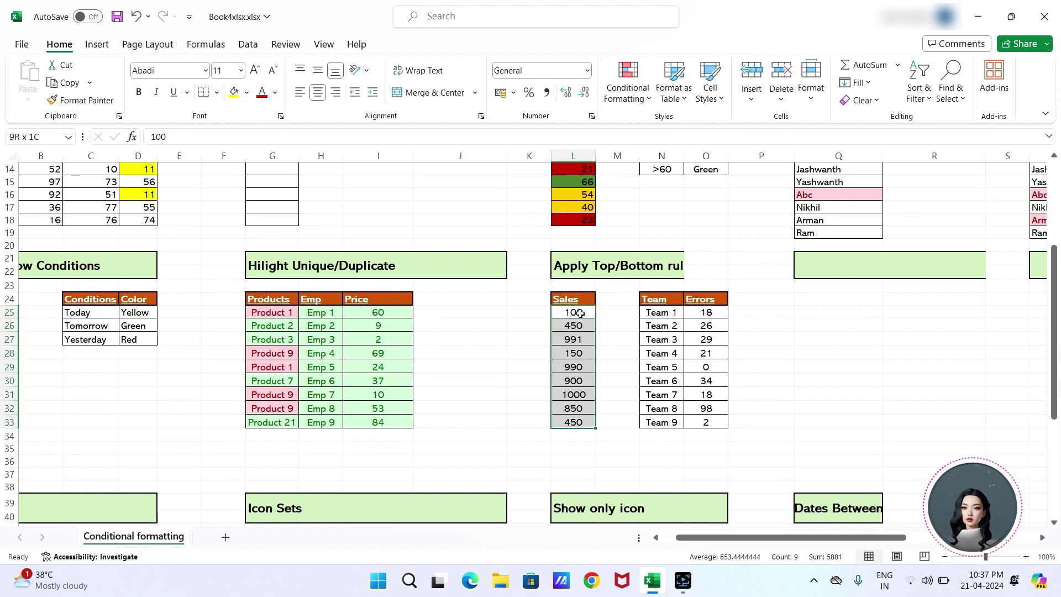
click(631, 104)
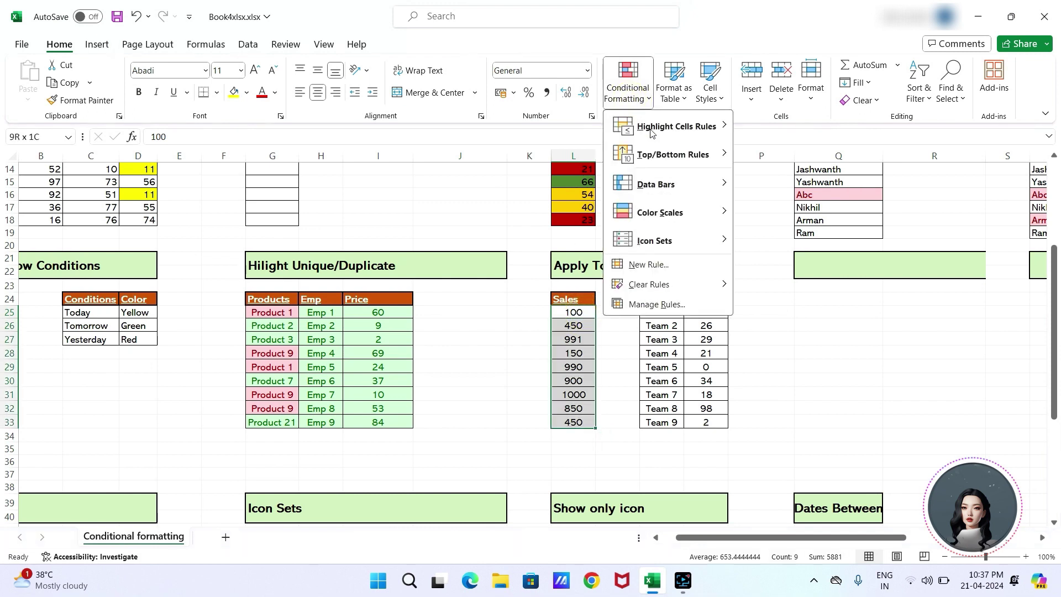
mouse_move(661, 136)
mouse_move(666, 157)
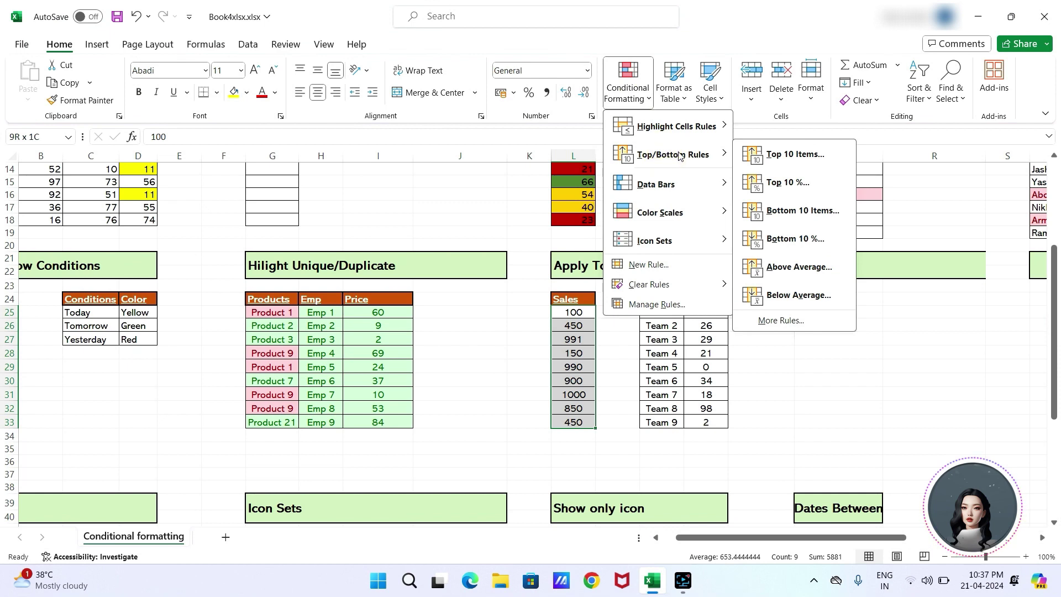
click(787, 154)
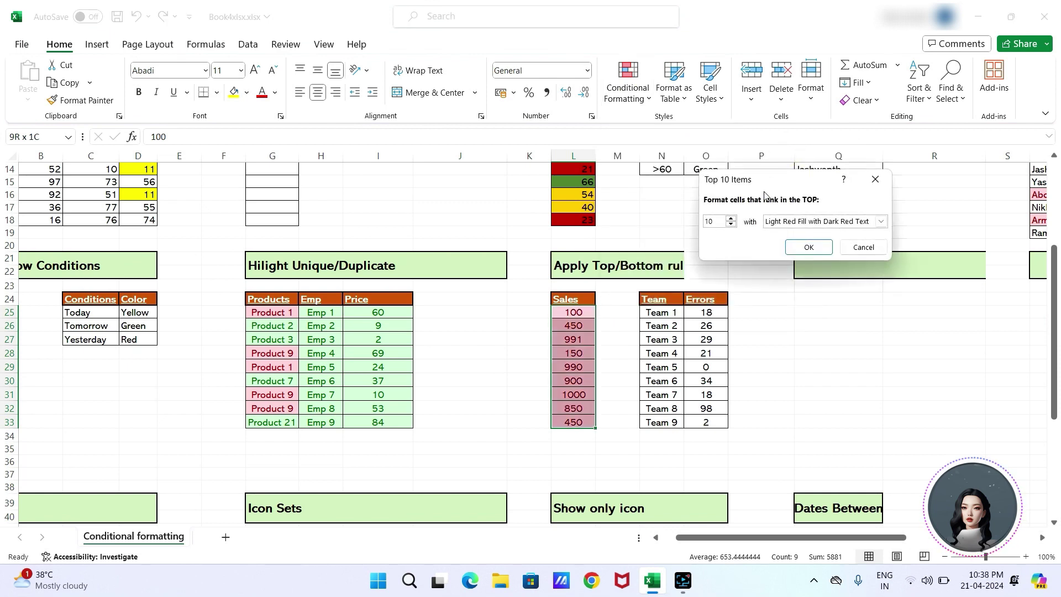
click(732, 224)
click(733, 224)
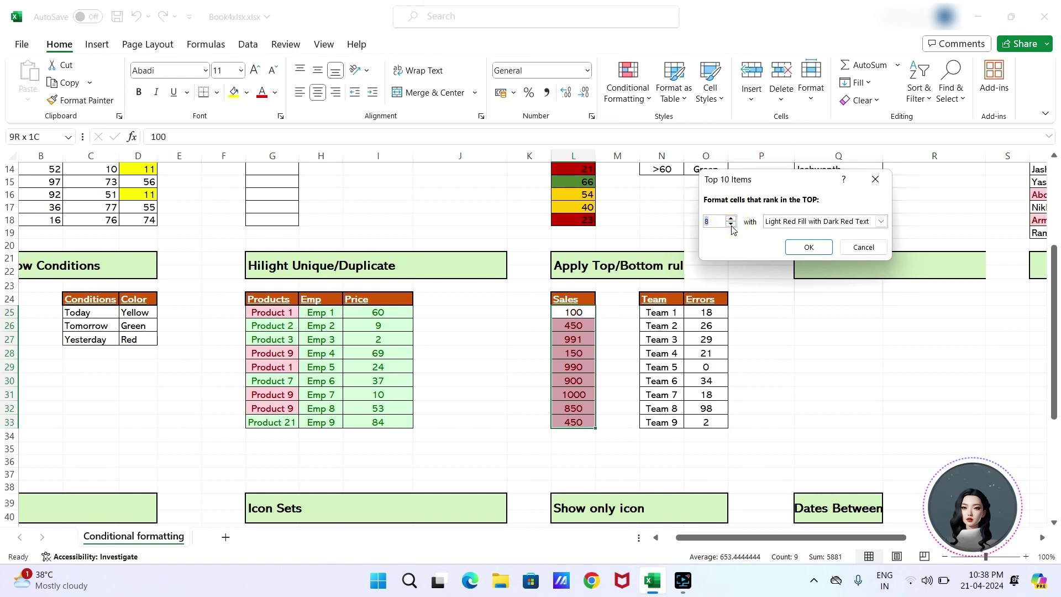
click(732, 224)
click(733, 224)
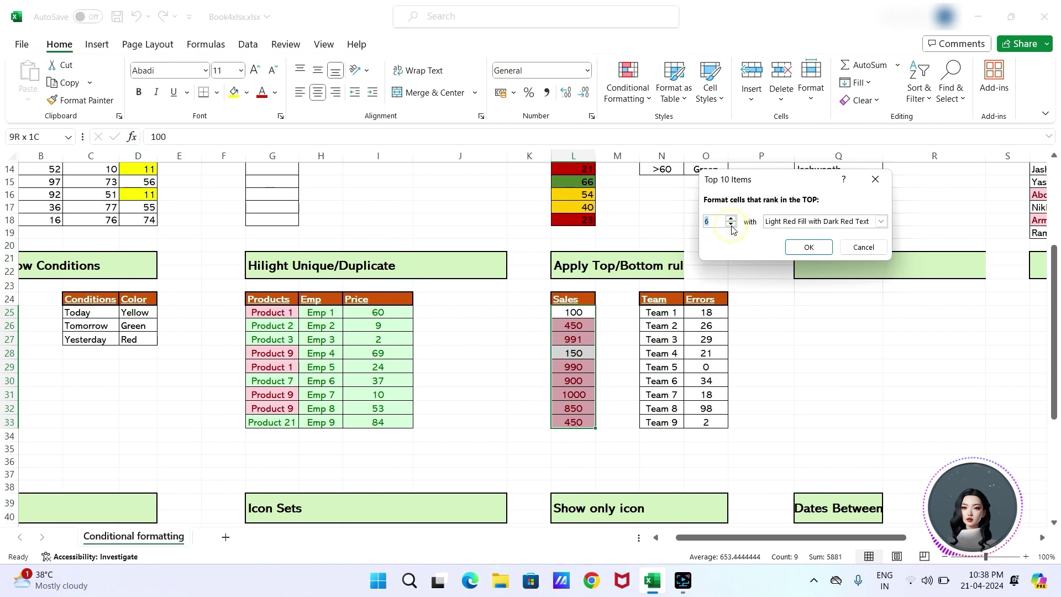
click(732, 224)
click(732, 224)
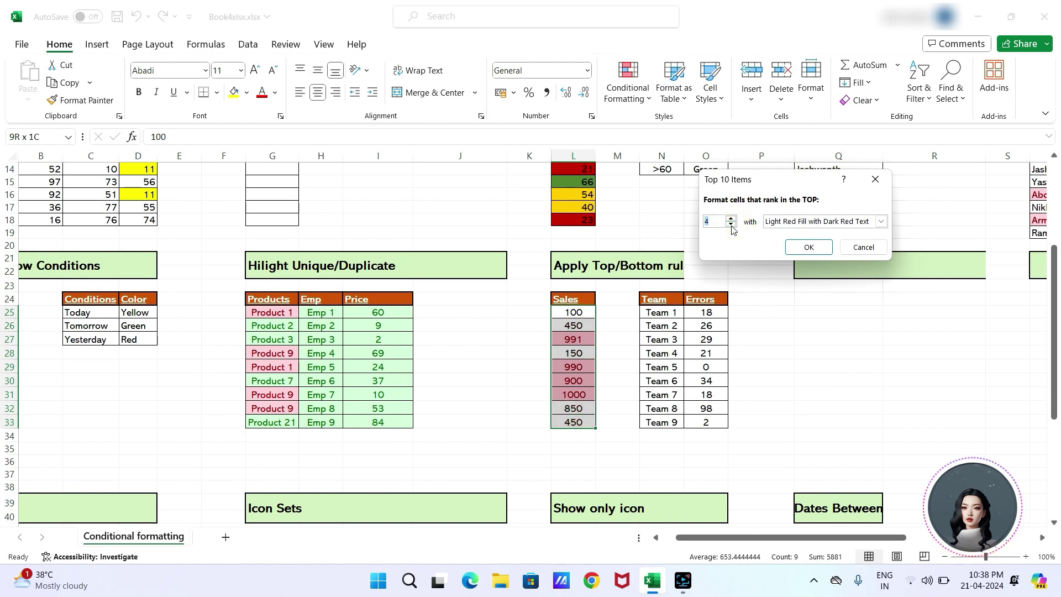
click(733, 224)
click(732, 225)
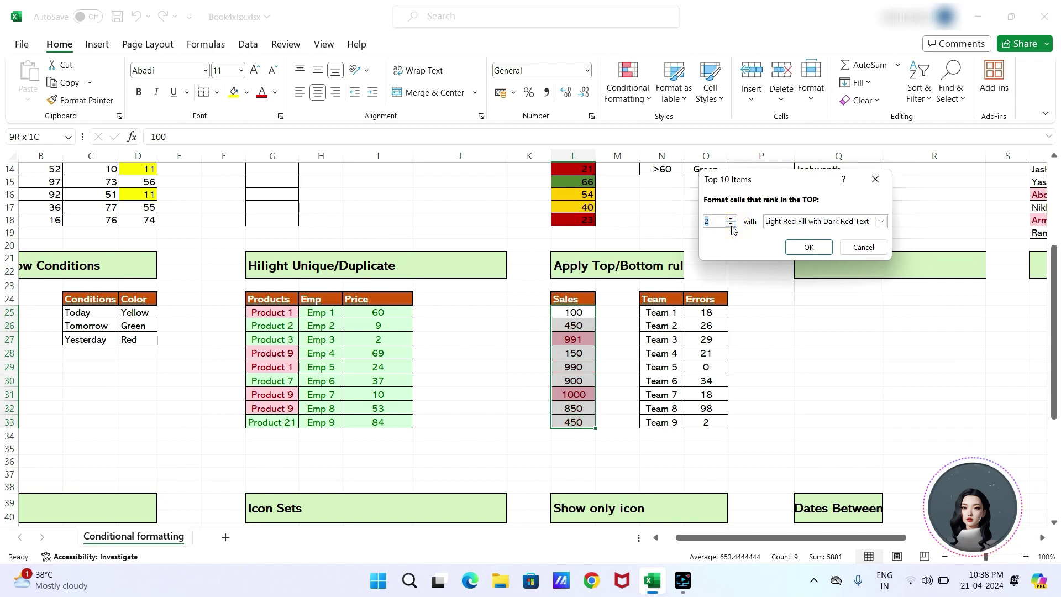
click(879, 224)
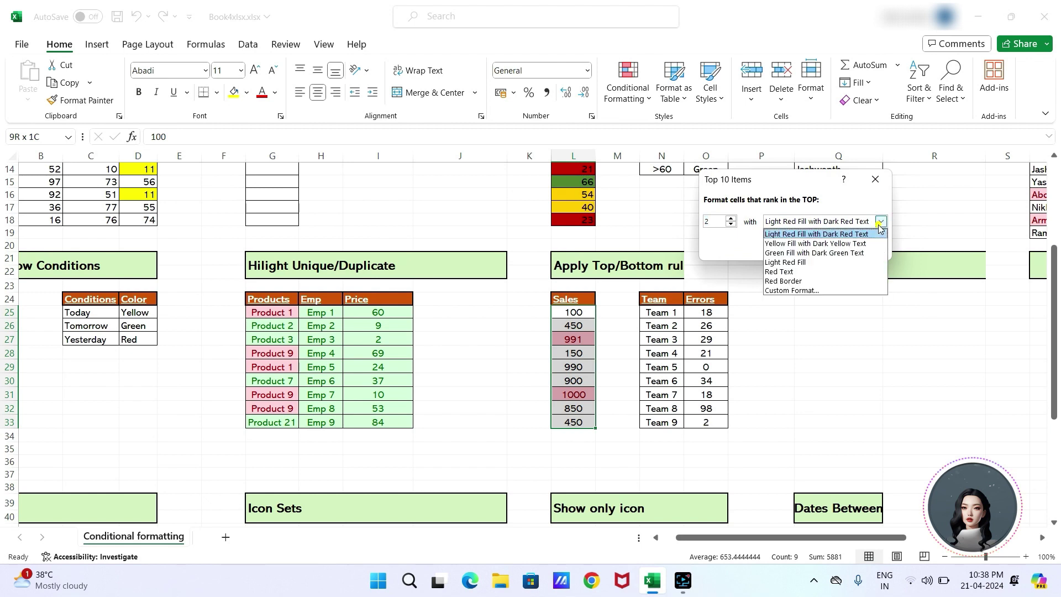
click(818, 252)
click(808, 249)
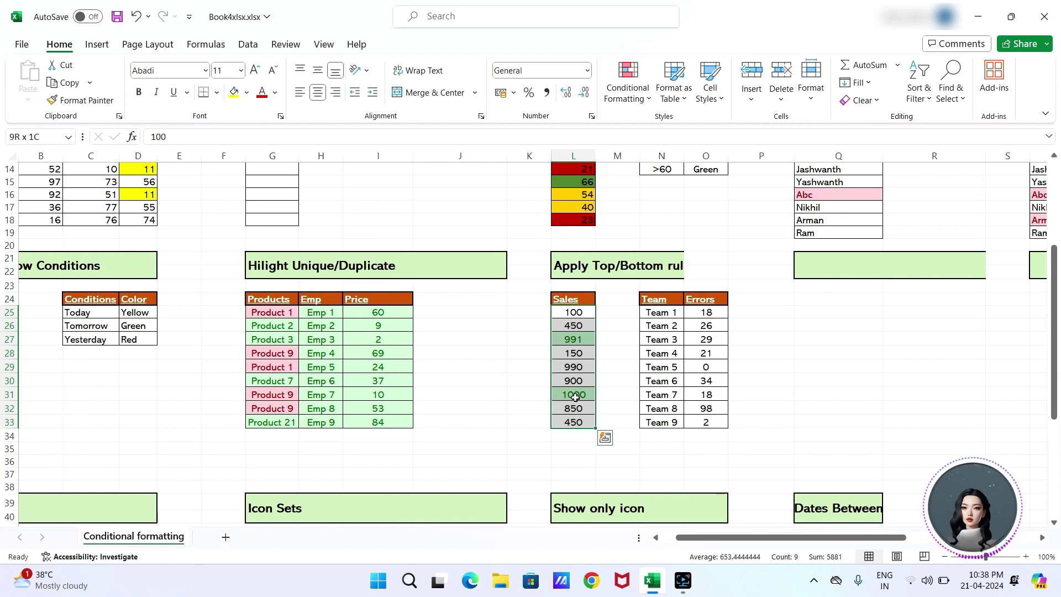
Step: Highlight the bottom 4 Sales values in L25:L33 with light red fill and dark red text using a Bottom 10 Items rule
click(644, 100)
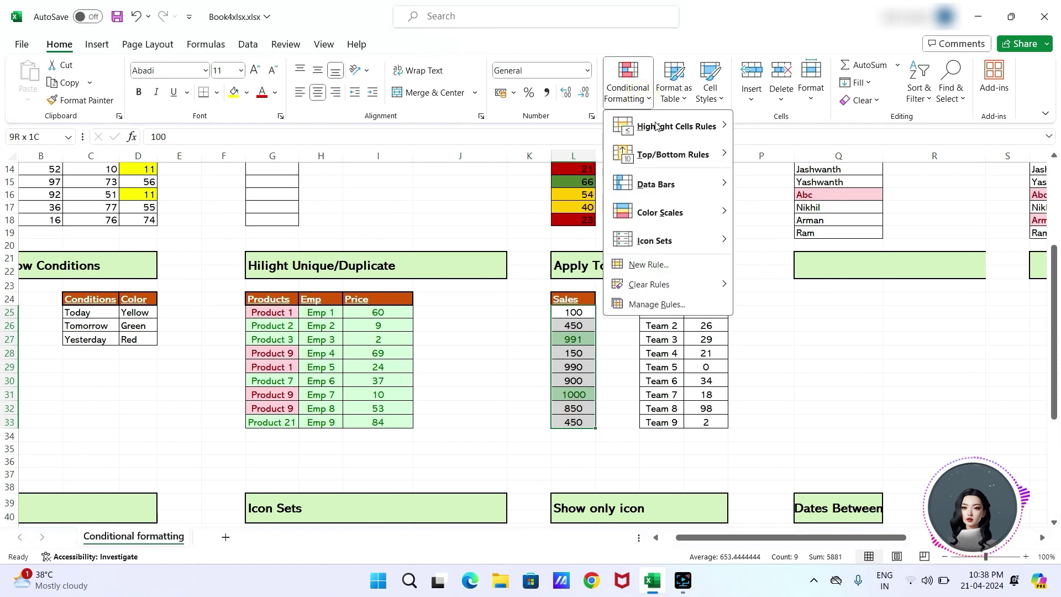
mouse_move(701, 126)
mouse_move(673, 154)
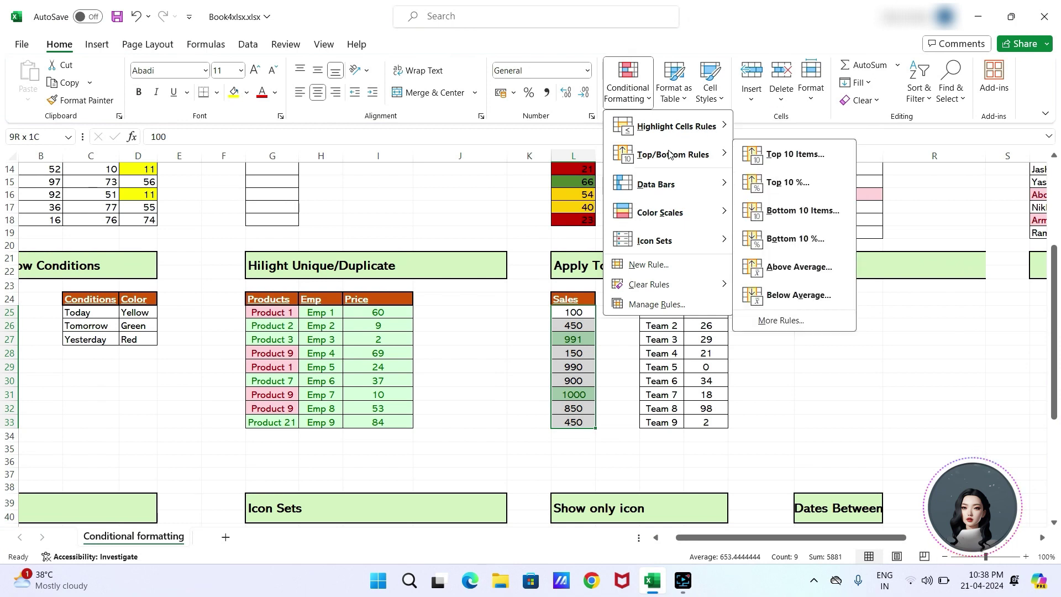
click(774, 213)
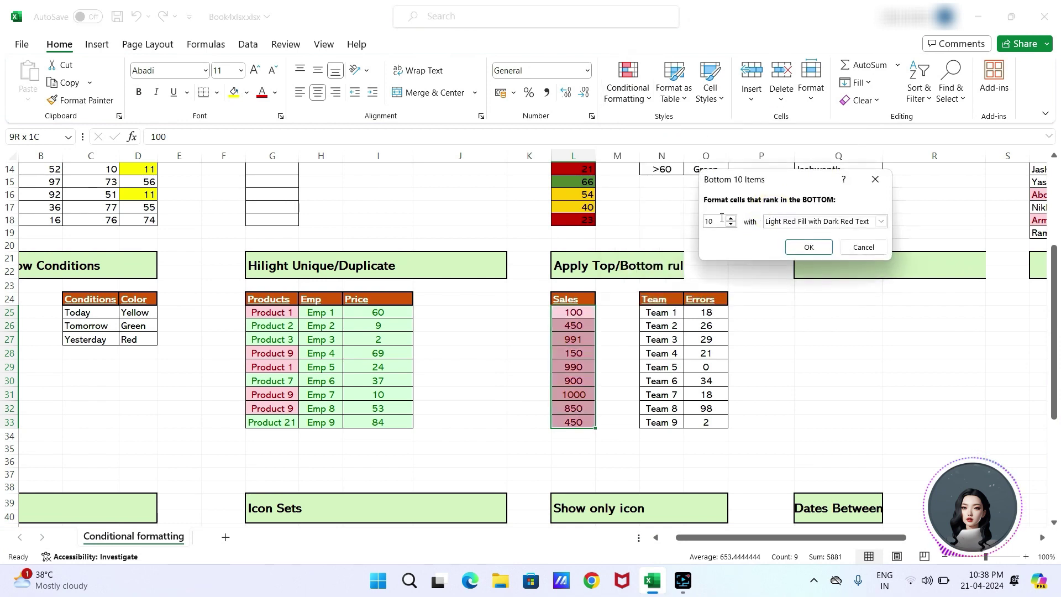
click(732, 225)
click(733, 225)
click(733, 226)
click(733, 226)
click(732, 225)
click(732, 225)
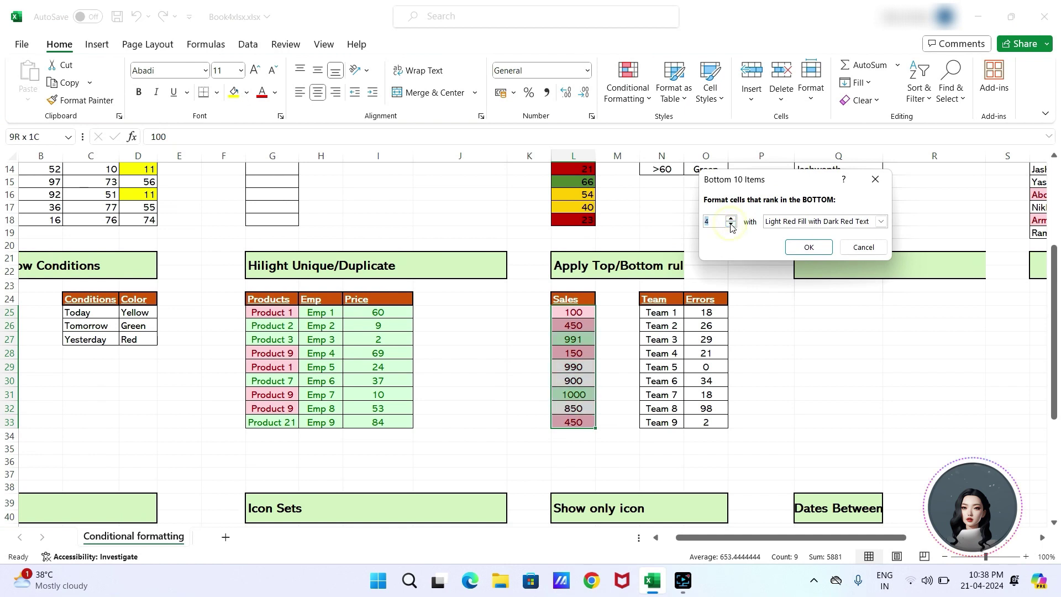
click(789, 247)
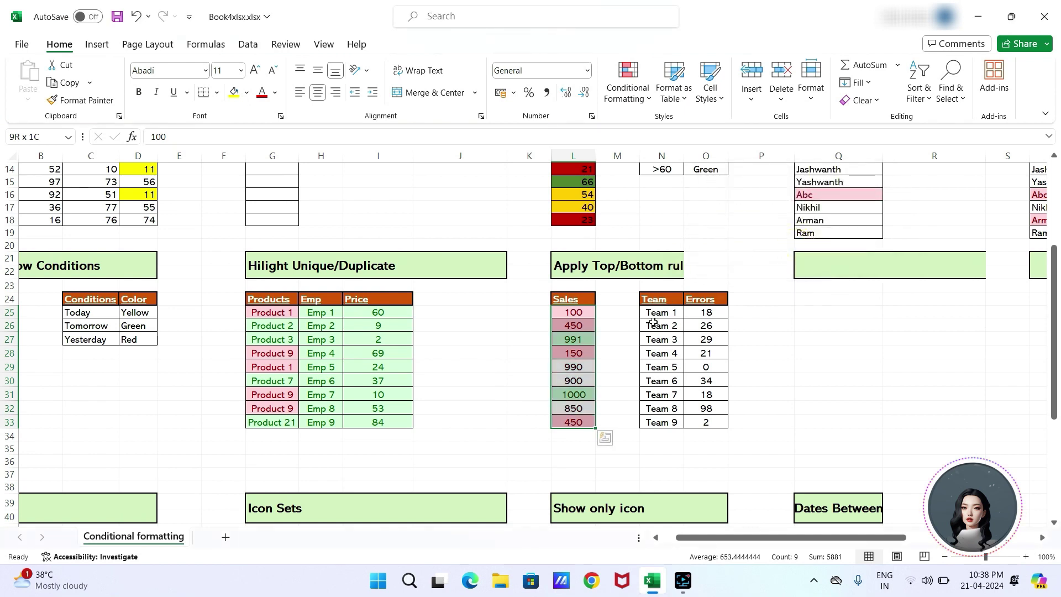
click(604, 339)
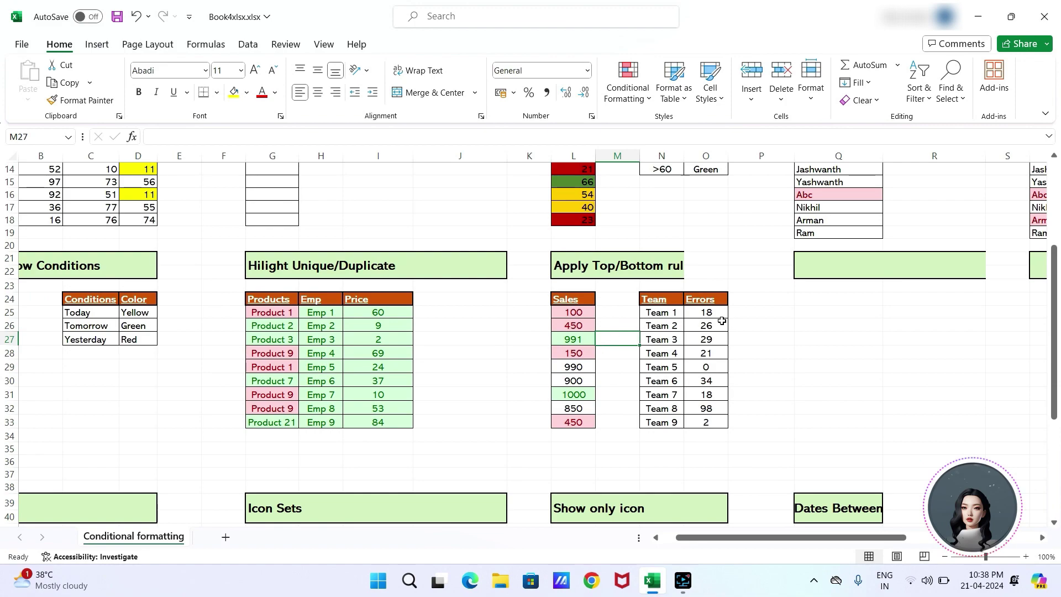
scroll(722, 322, down, 2)
click(683, 580)
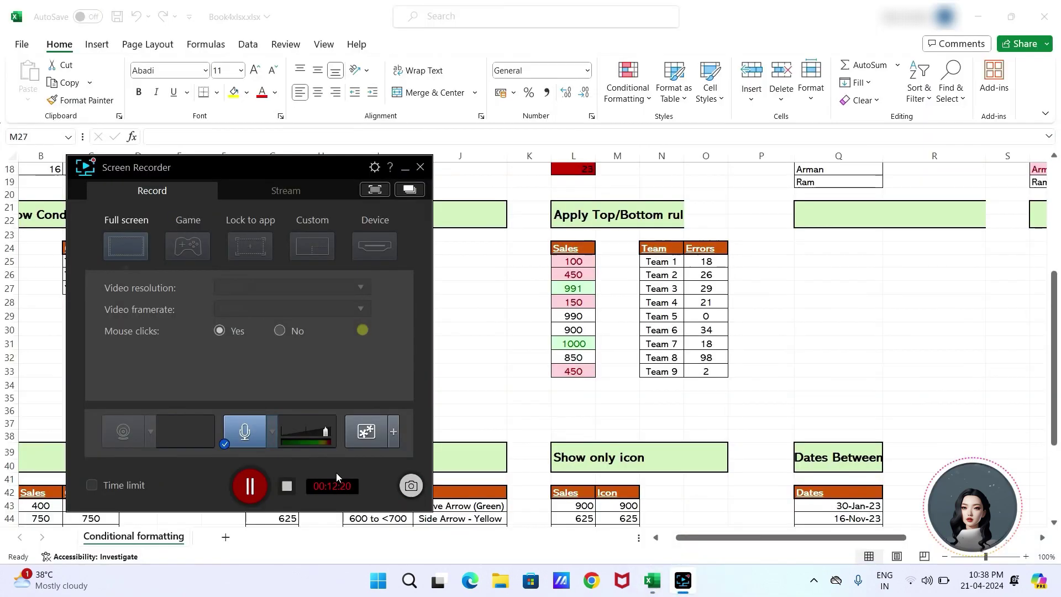
click(252, 487)
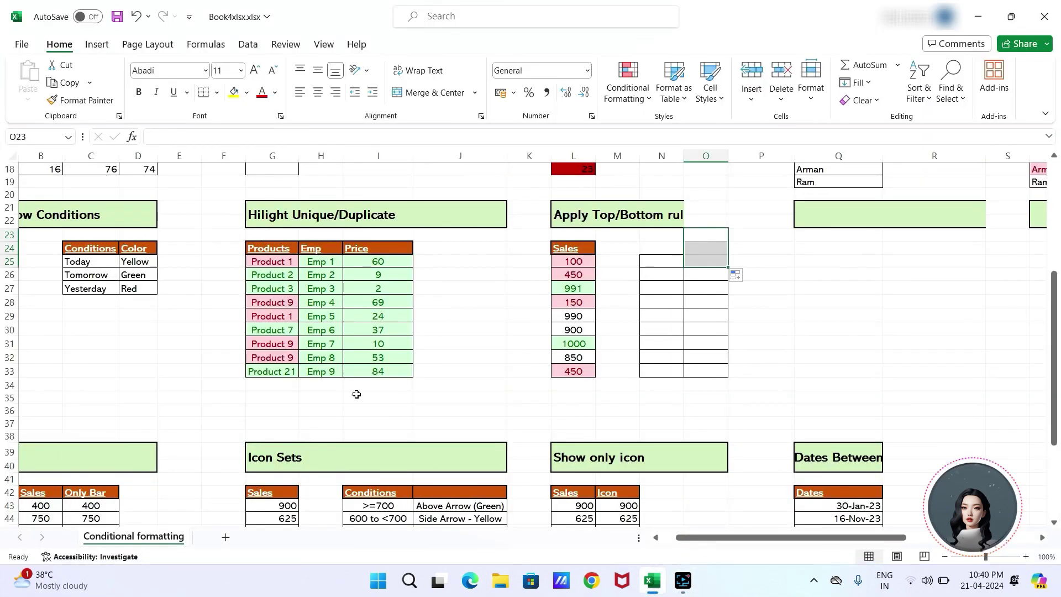
Step: Apply solid green data bars to the Sales values in B43:B55 of the Data Bars table
scroll(355, 393, up, 3)
scroll(355, 394, right, 3)
scroll(356, 394, left, 3)
scroll(357, 394, down, 5)
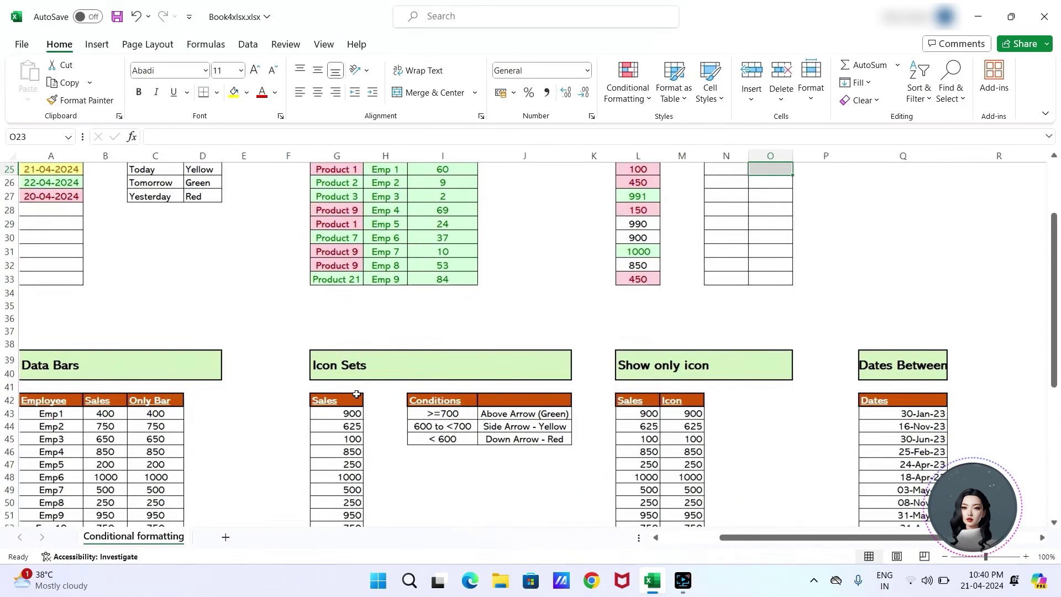
scroll(356, 394, down, 2)
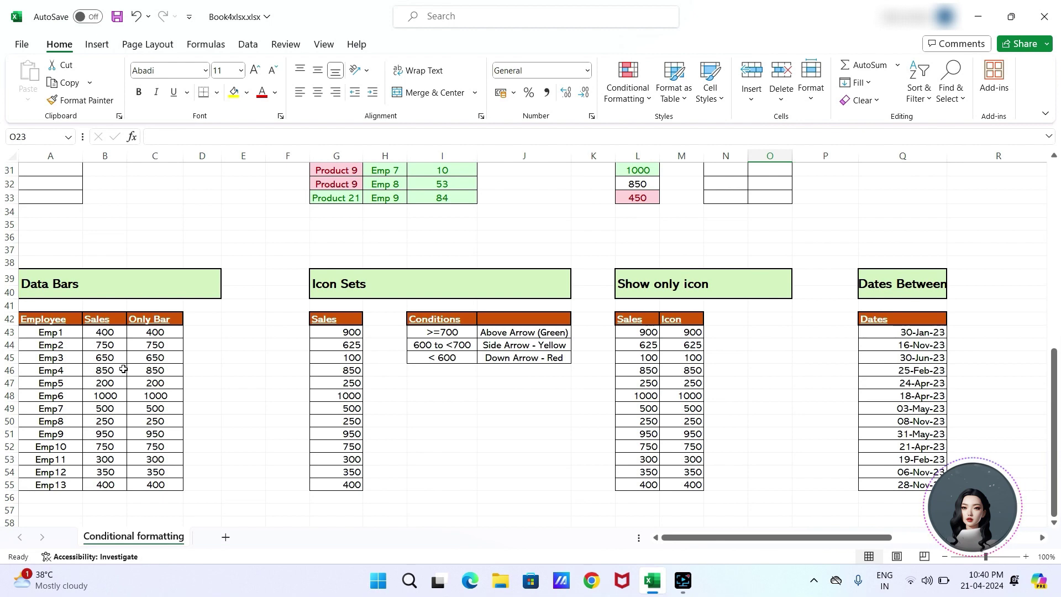
click(118, 333)
key(ctrl+shift+Down)
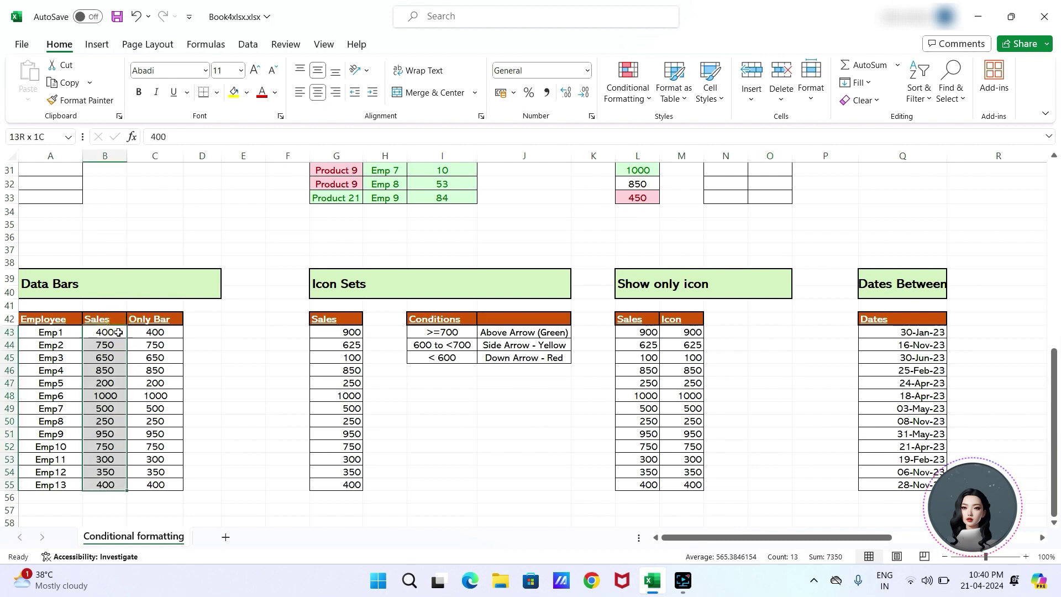
click(629, 96)
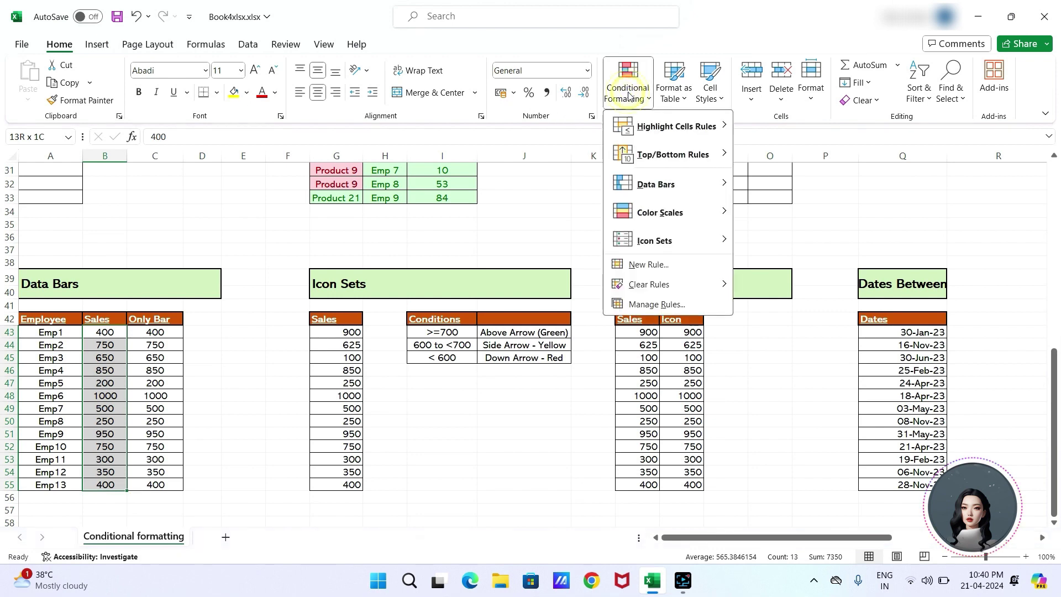
mouse_move(655, 188)
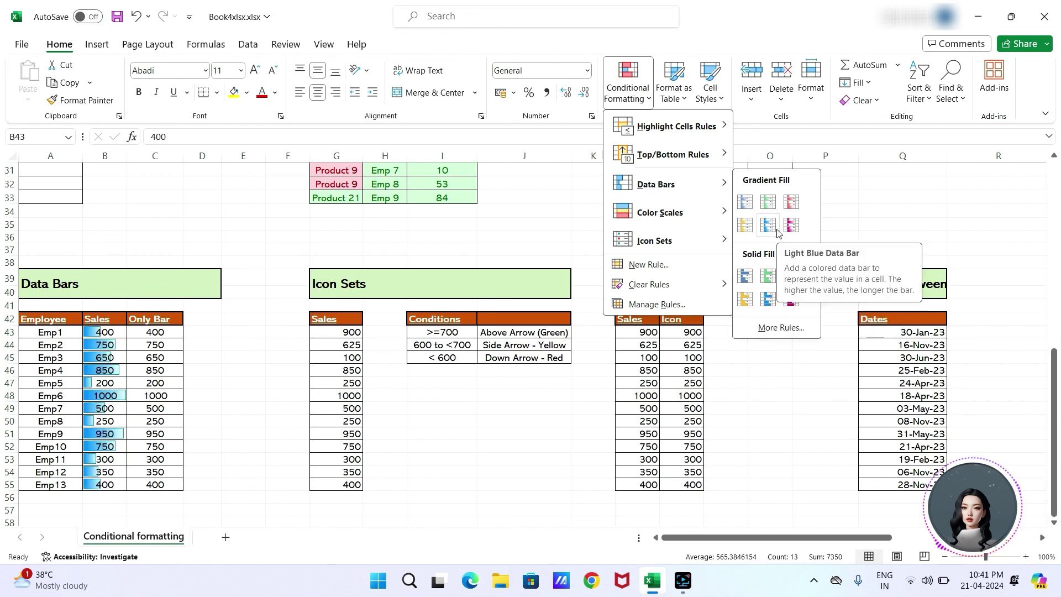
click(767, 276)
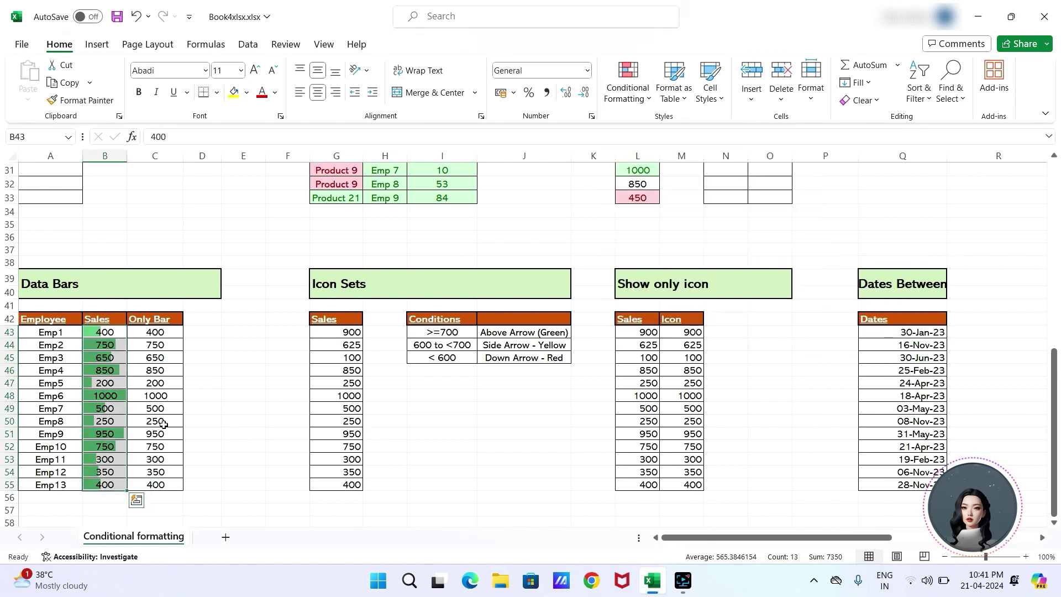
click(234, 436)
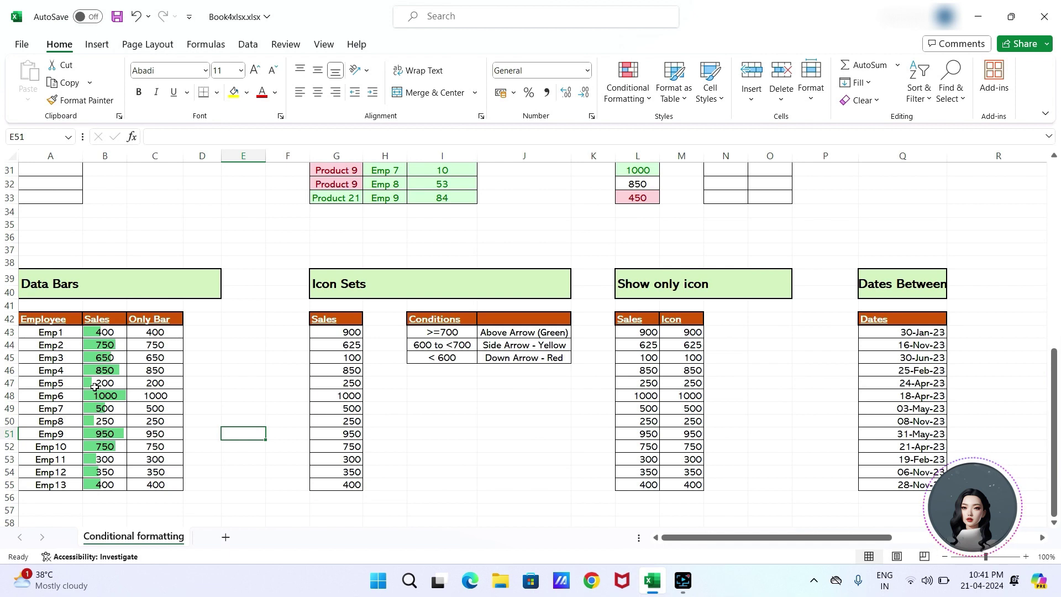
Step: Apply solid green data bars to the Only Bar column values in C43:C55
click(156, 336)
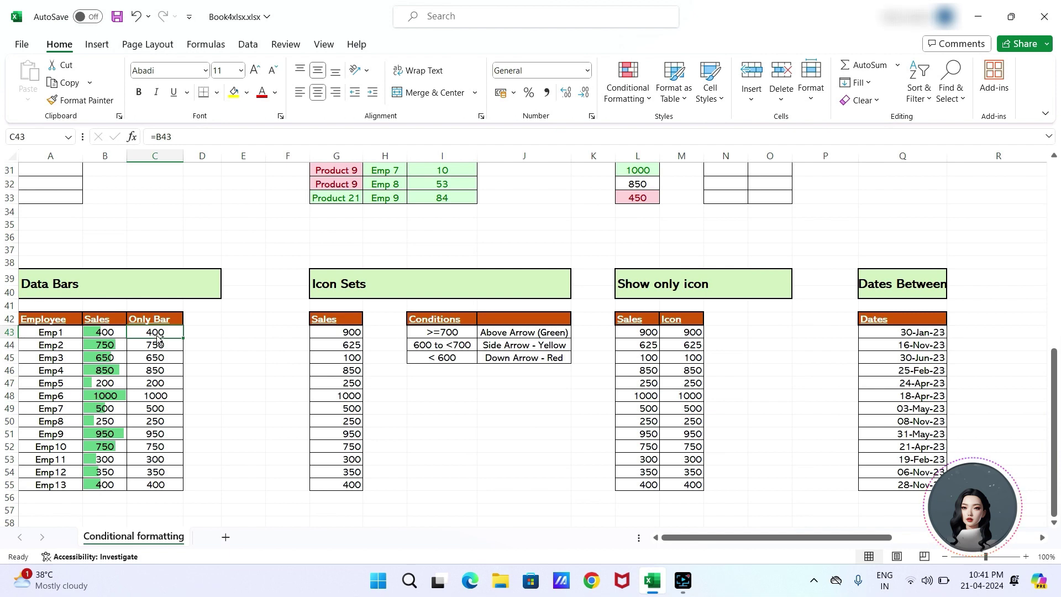
key(ctrl+shift+Down)
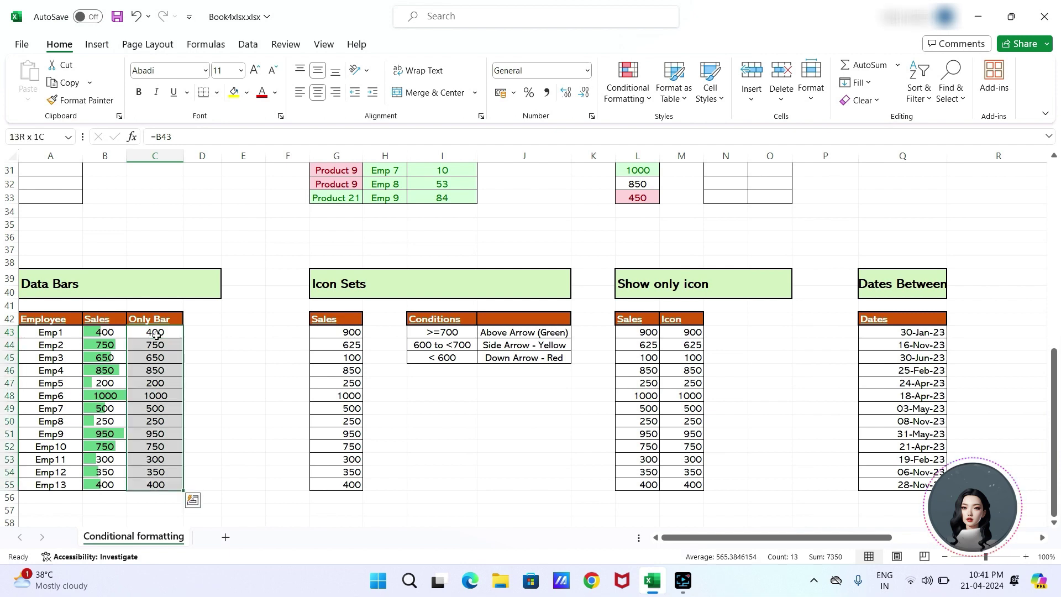
click(636, 76)
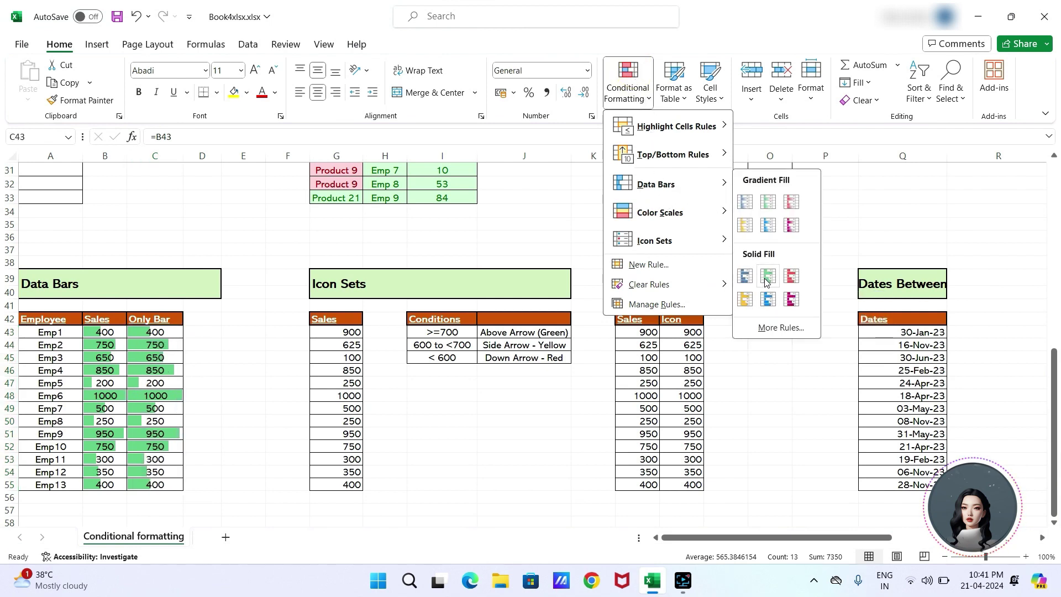
click(769, 276)
Step: Edit the data bar rule on the Only Bar column C43:C55 to show the bar only, without the values
click(636, 99)
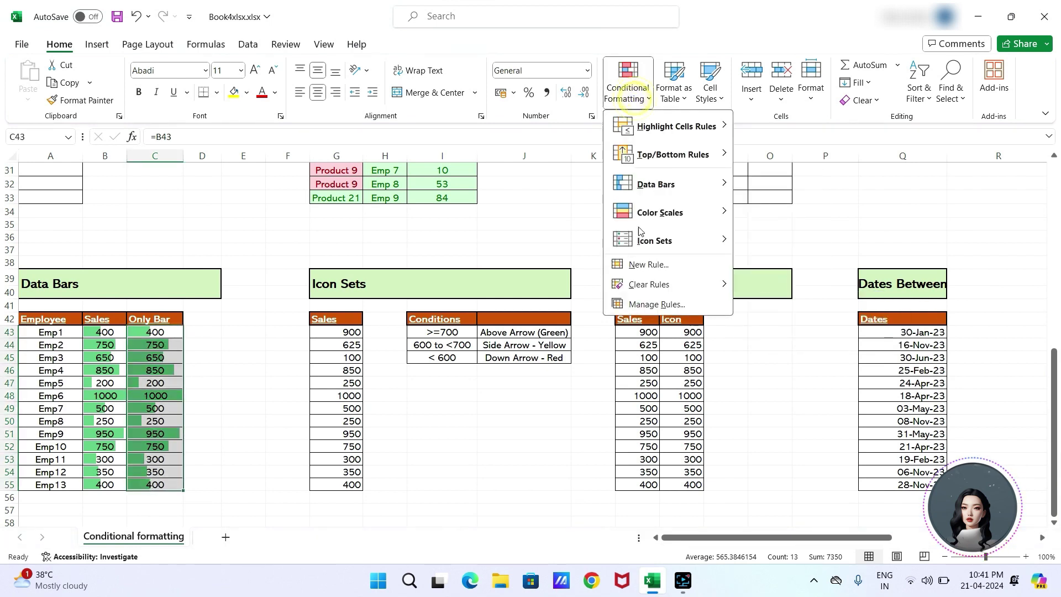
click(654, 305)
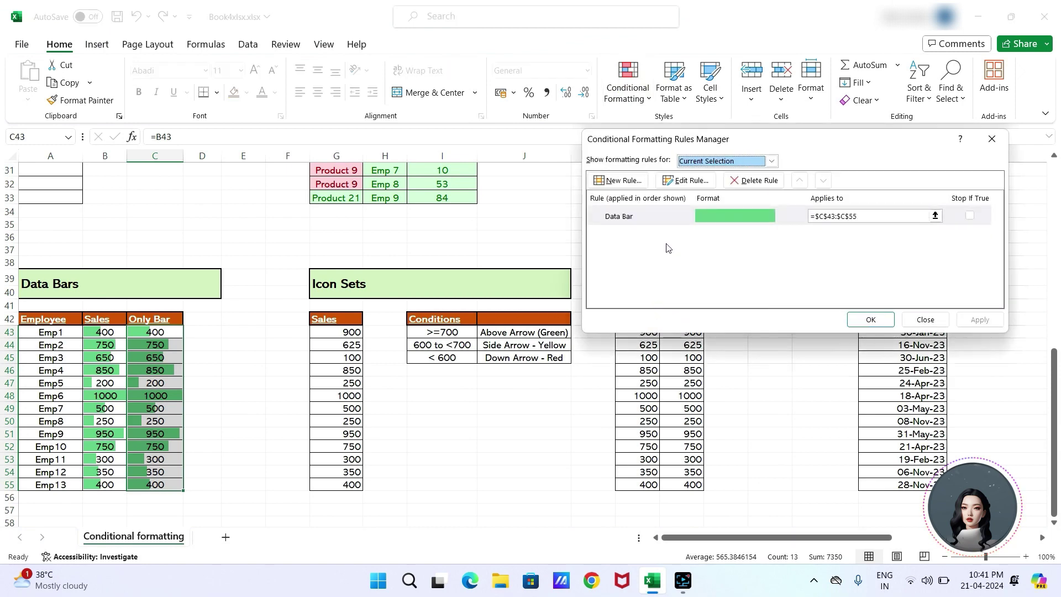
click(697, 182)
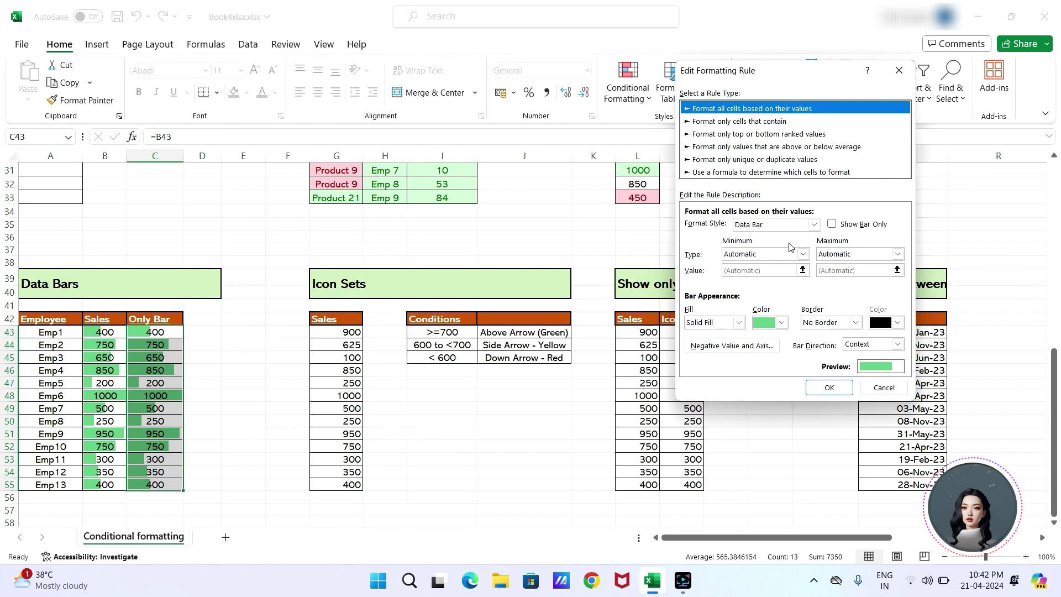
click(831, 225)
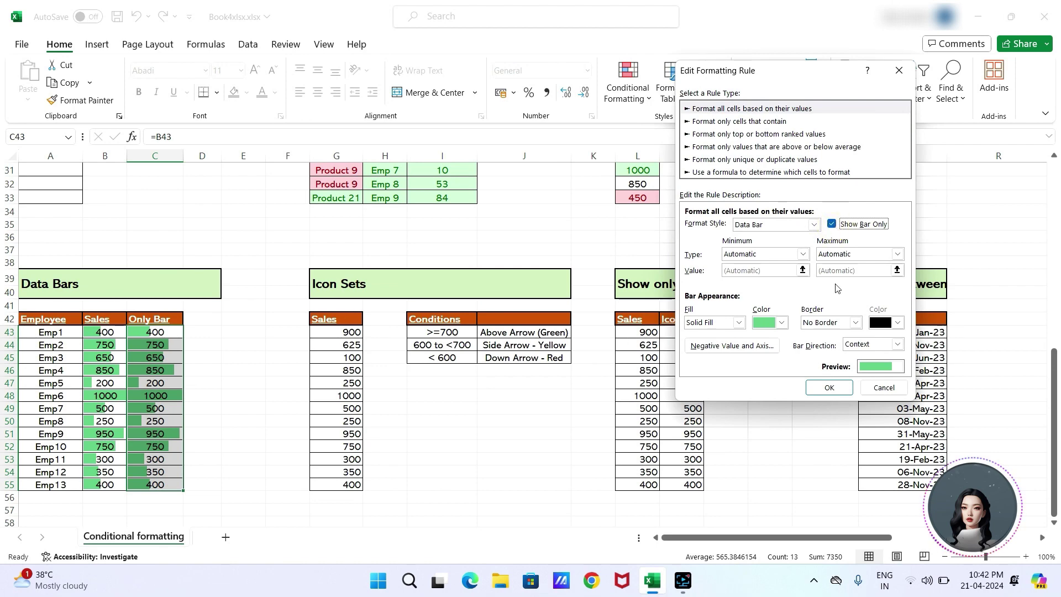
click(835, 391)
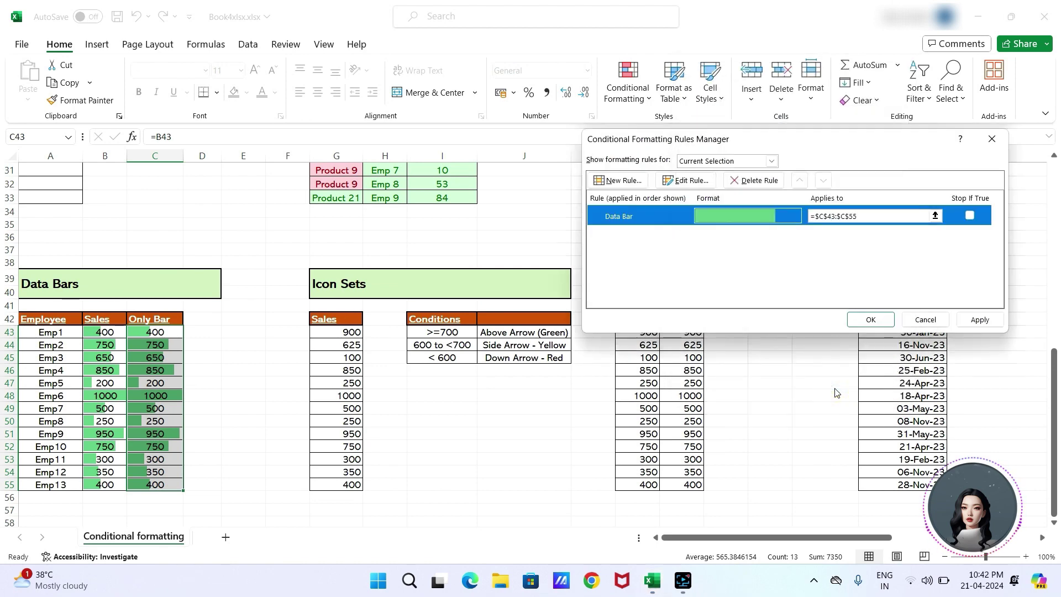
click(865, 319)
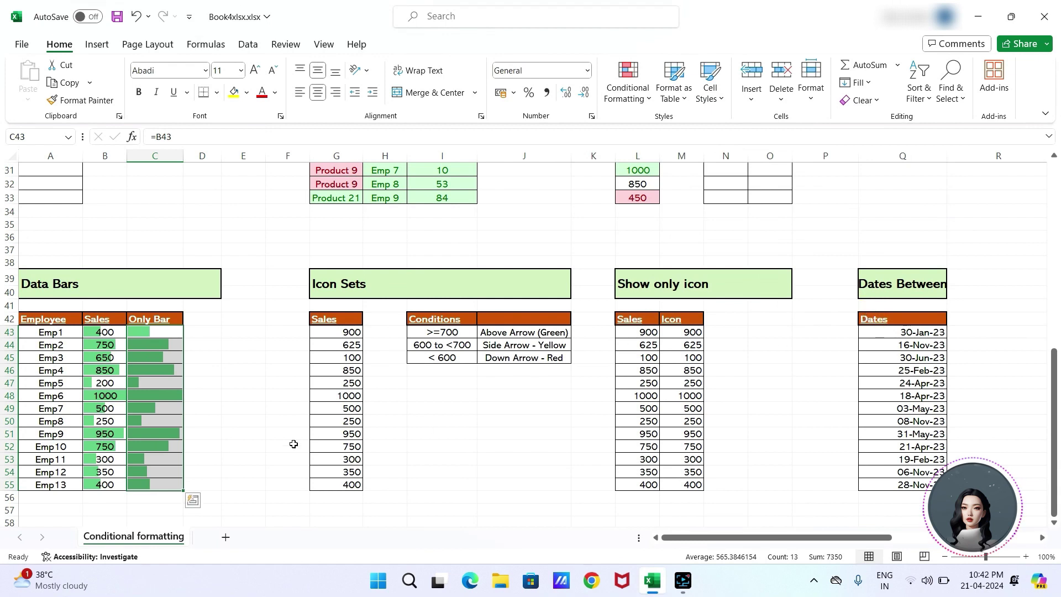
click(276, 445)
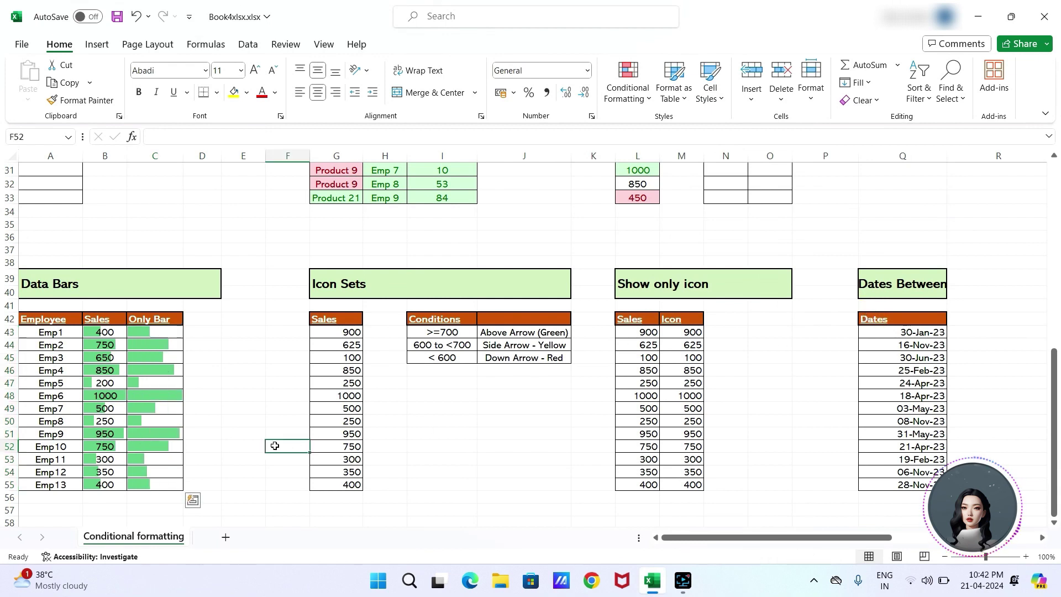
Step: Examine the formulas behind the Only Bar cells C43 and C48 to see where their values come from
click(167, 333)
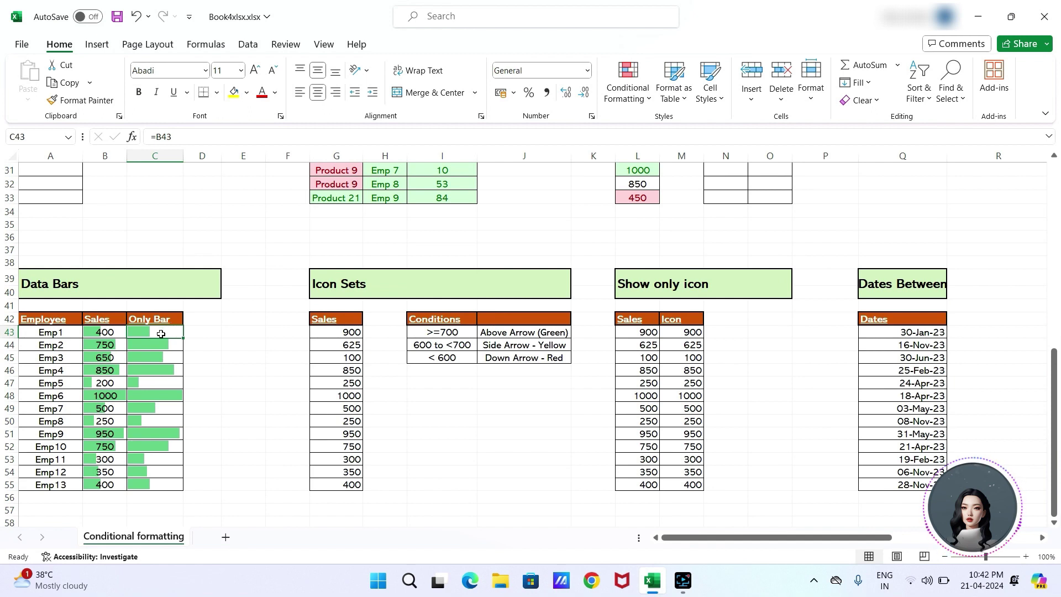
click(164, 398)
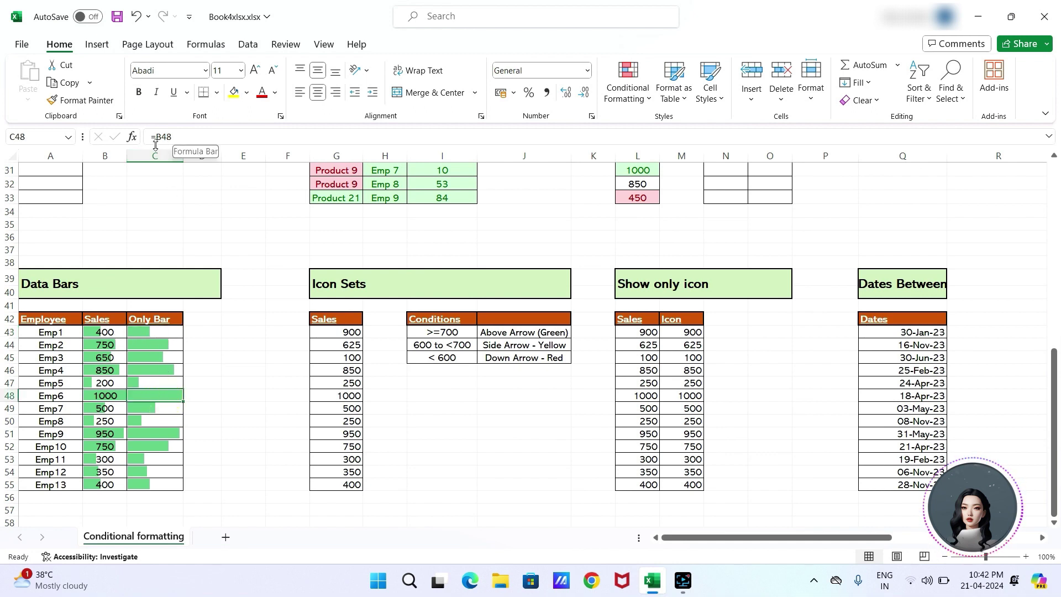
click(176, 133)
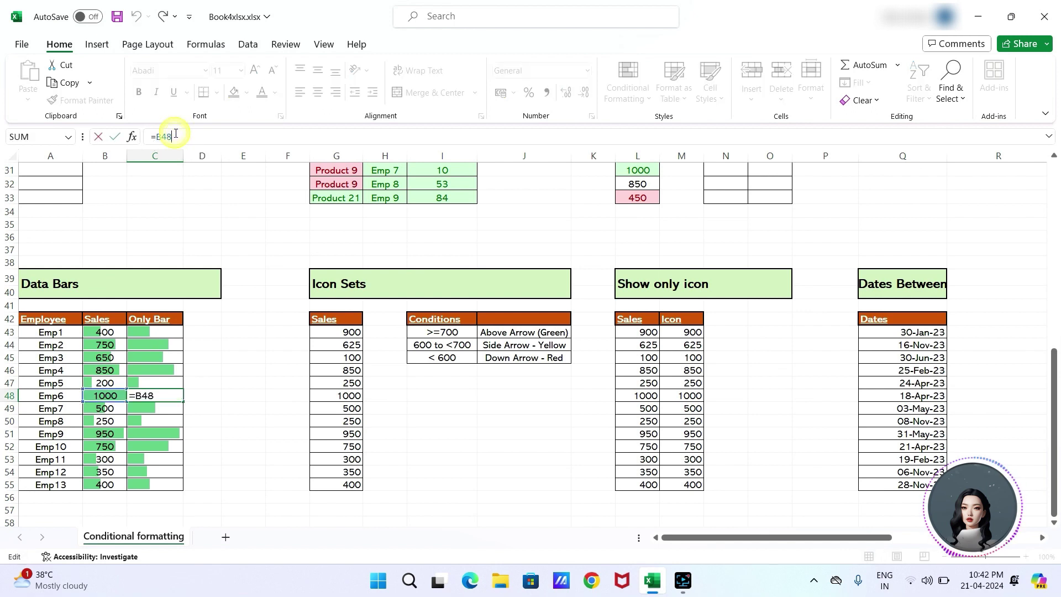
key(Return)
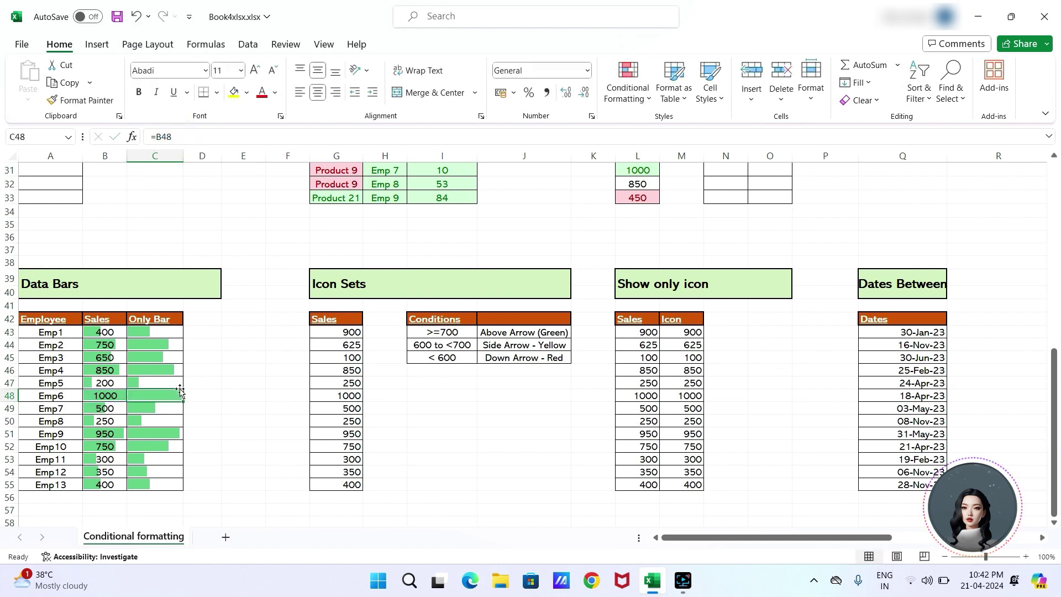
click(217, 410)
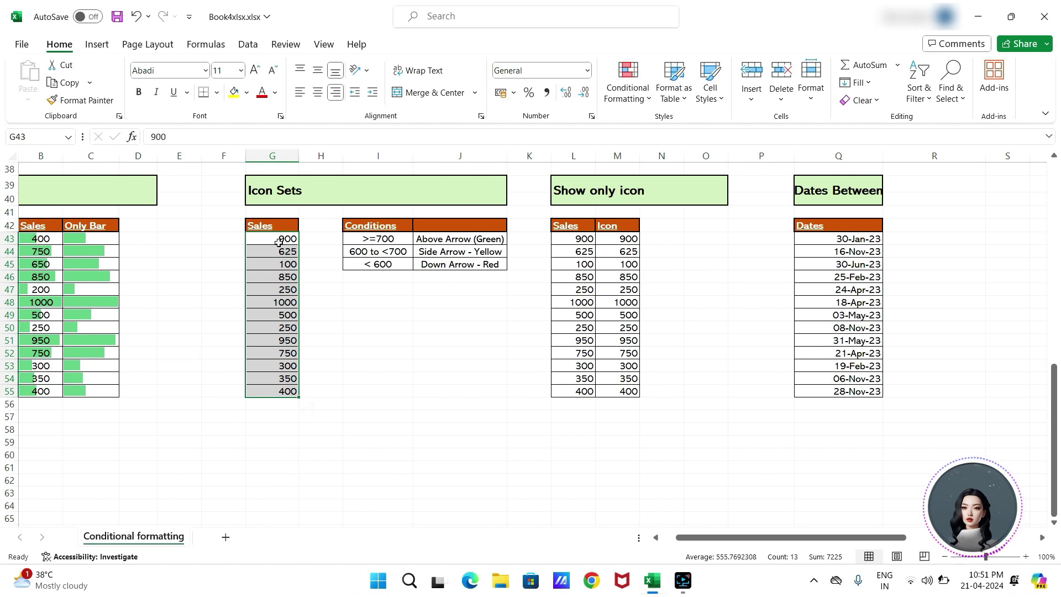
Step: Apply the coloured three-arrow directional icon set to the Sales values in G43:G55 of the Icon Sets table
click(640, 93)
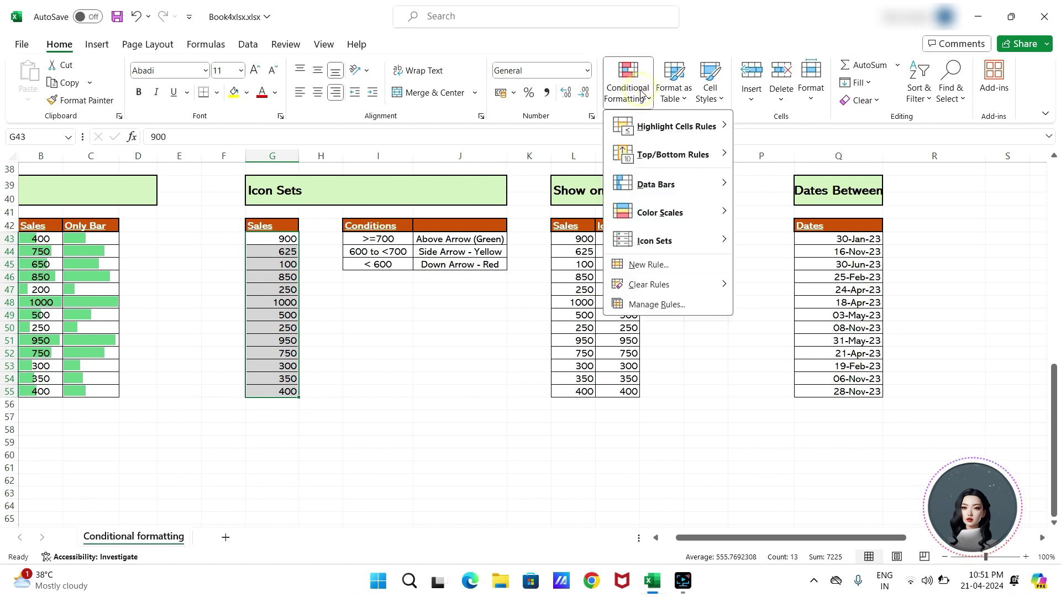
mouse_move(665, 241)
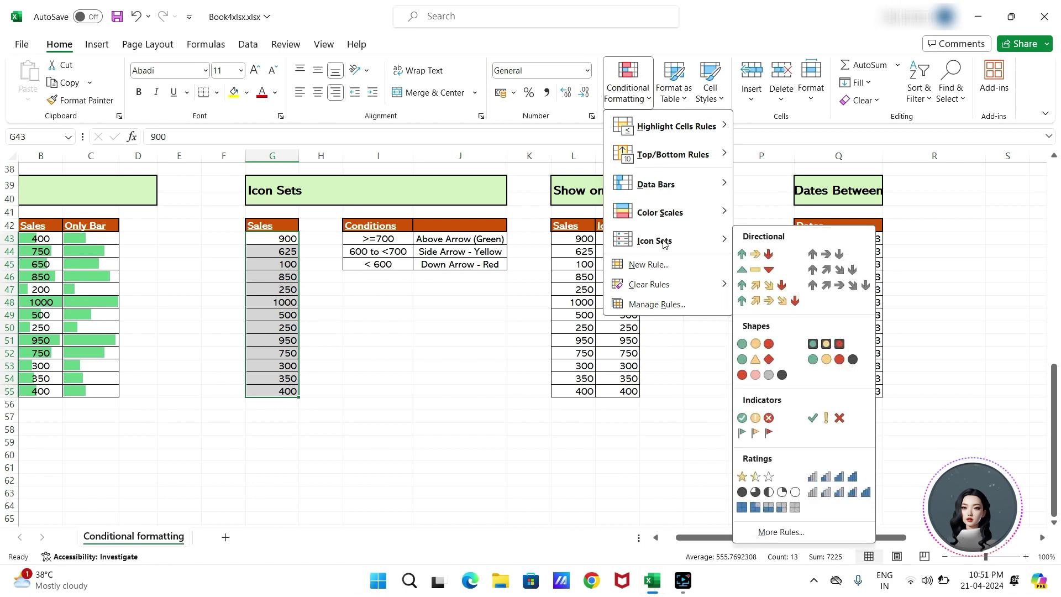
click(761, 255)
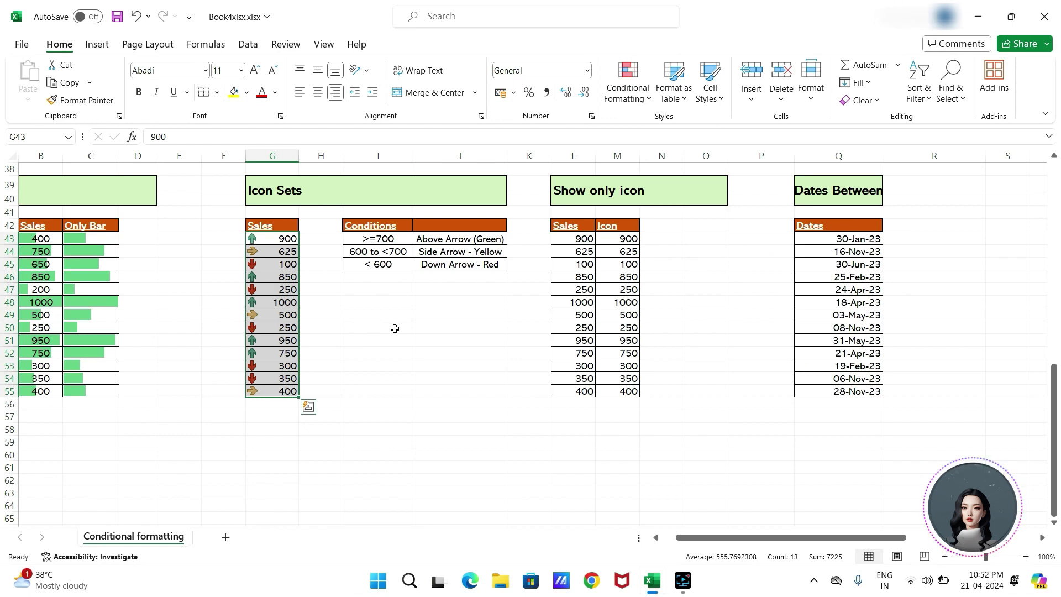
click(351, 339)
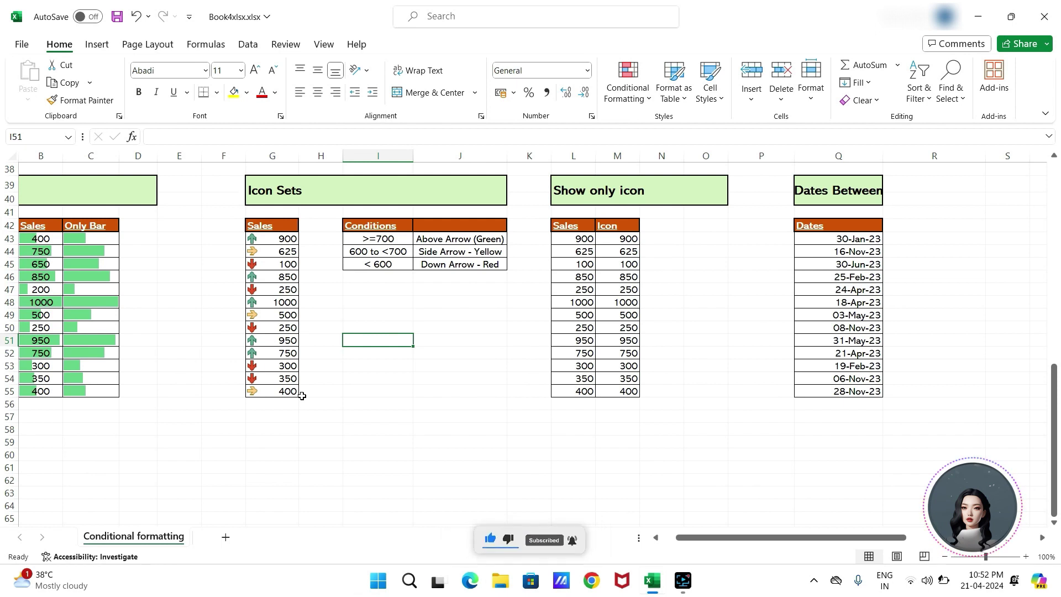
Step: Edit the icon set rule on G43:G55 so the green up arrow marks values >= 700, with type Number
click(260, 235)
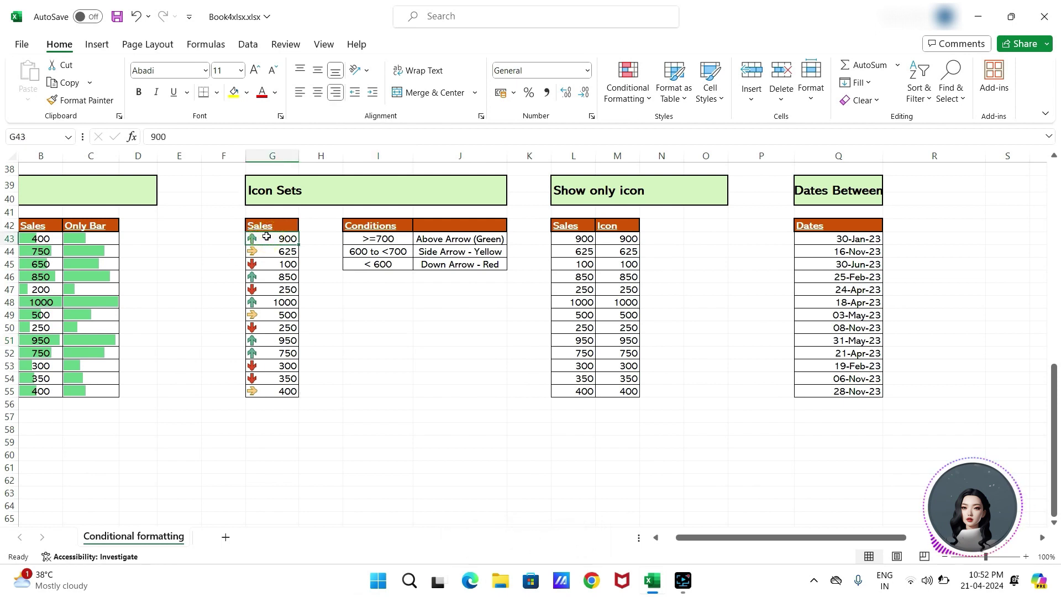
key(ctrl+shift+Down)
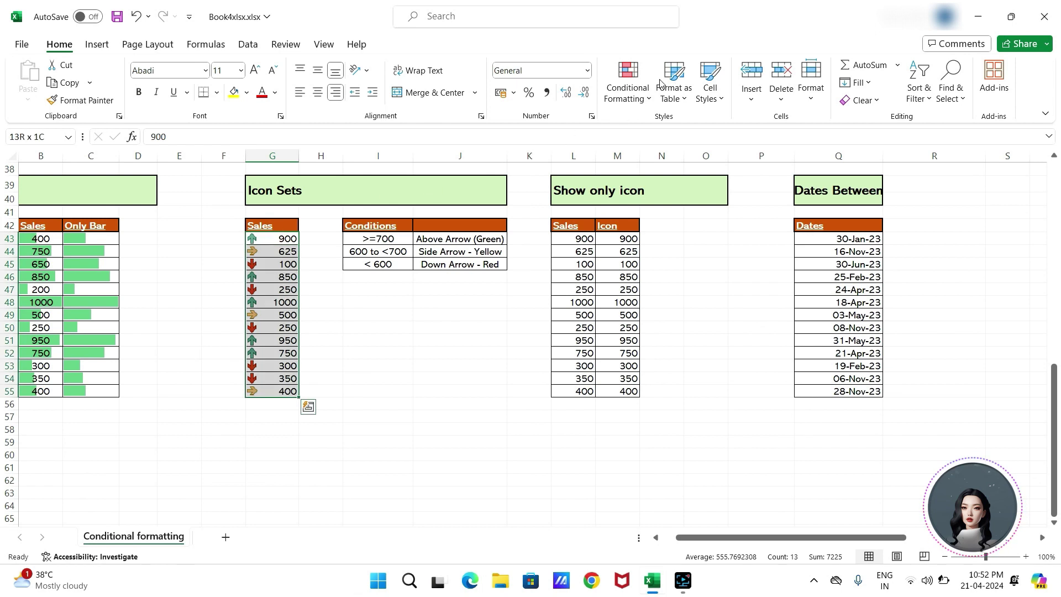
click(637, 85)
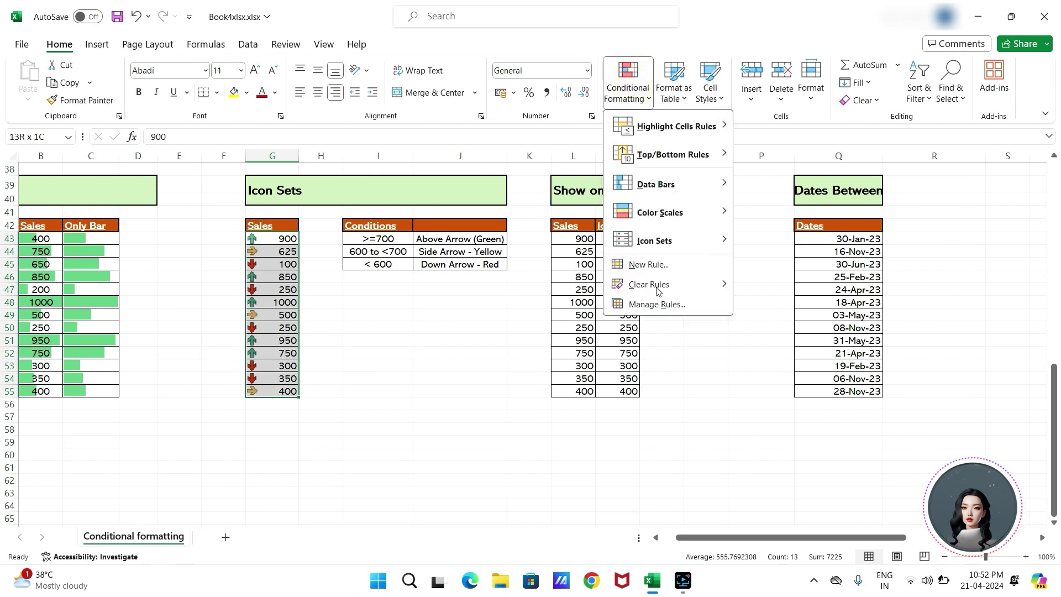
click(661, 306)
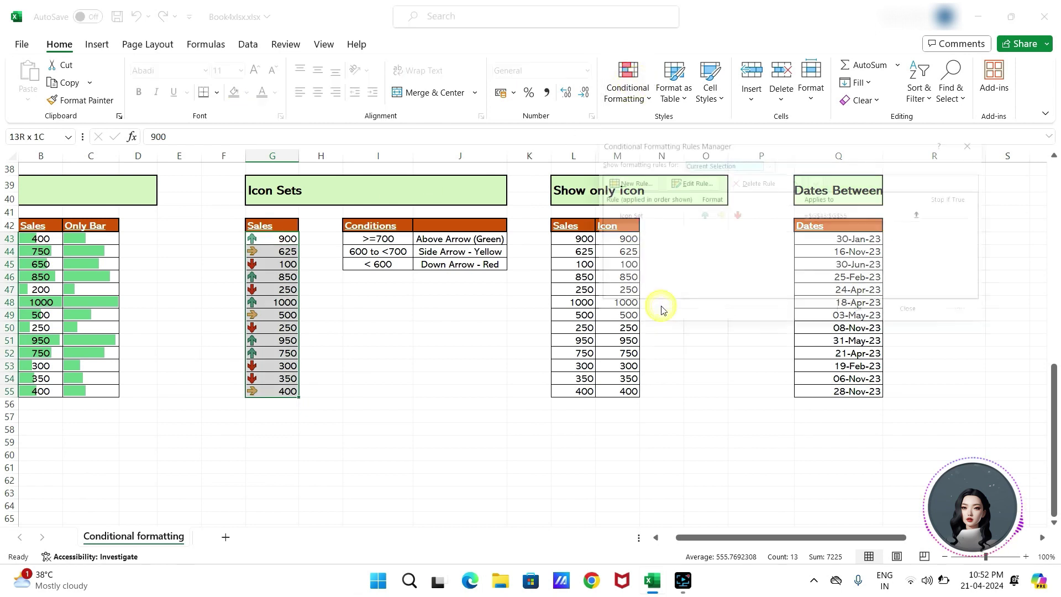
click(691, 180)
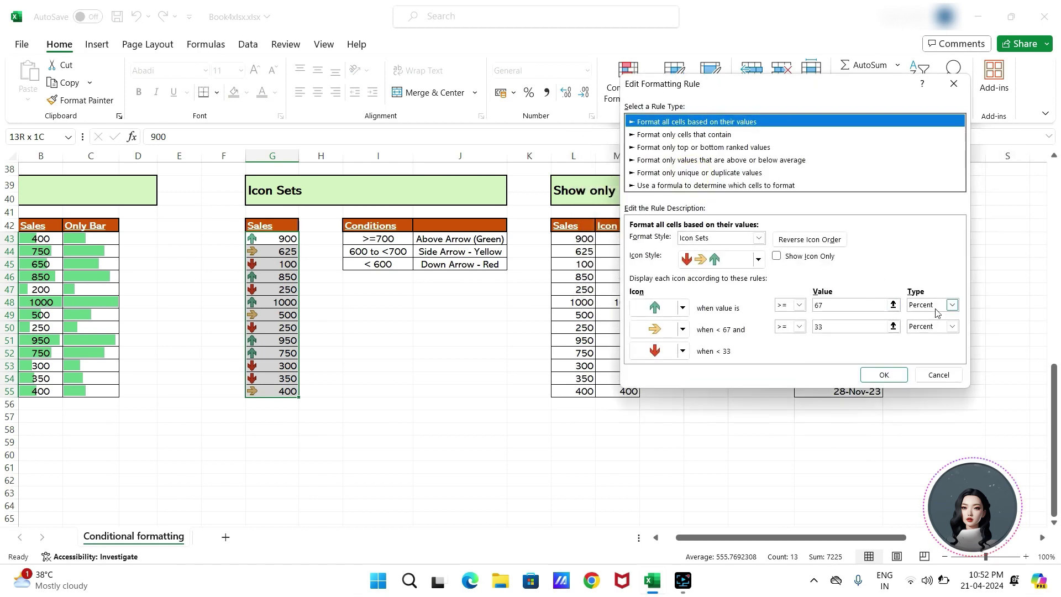
click(951, 305)
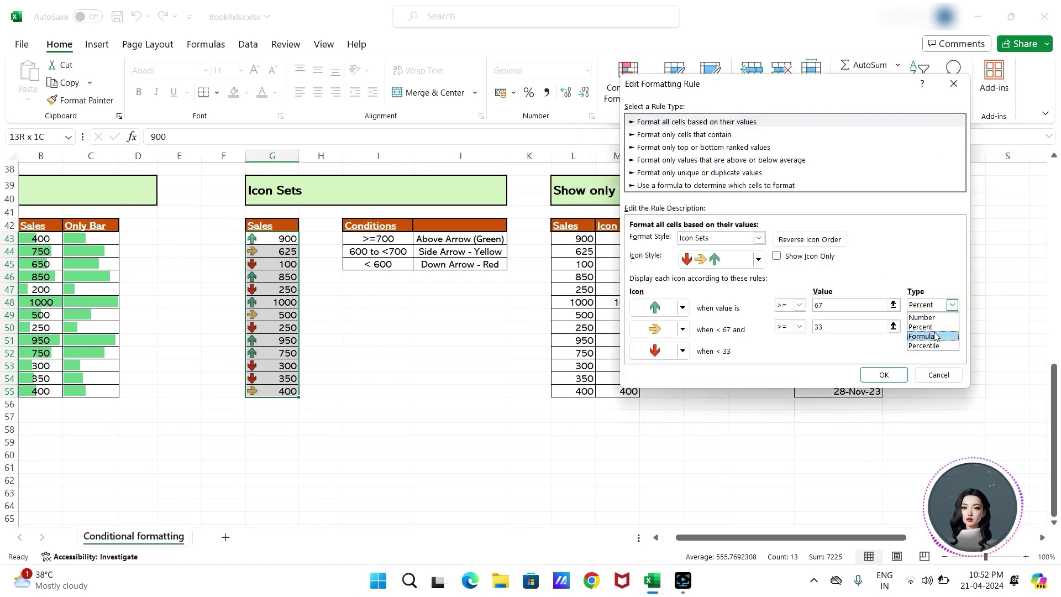
click(937, 319)
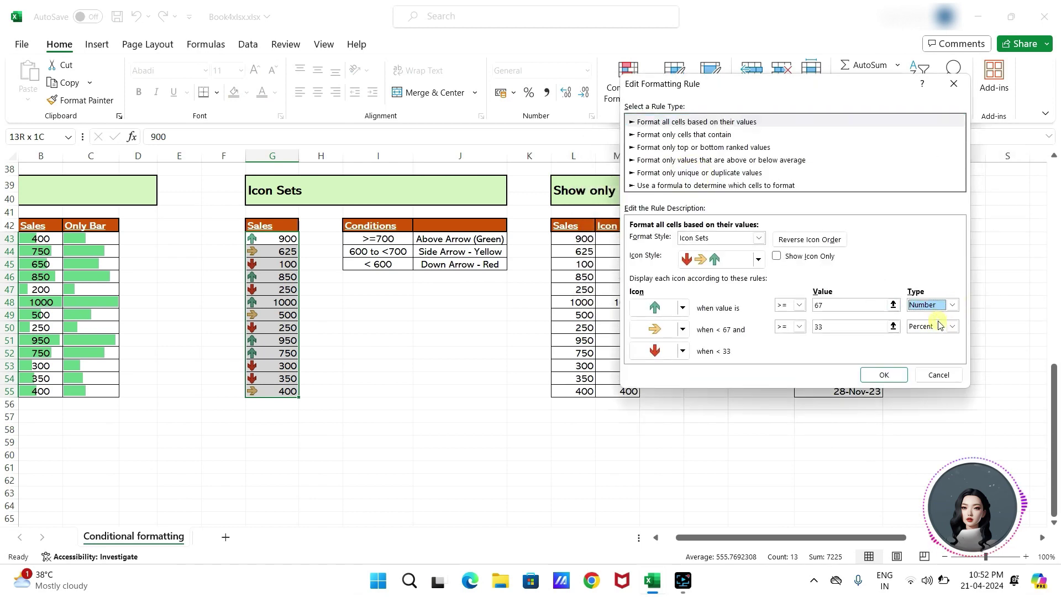
click(833, 307)
key(BackSpace)
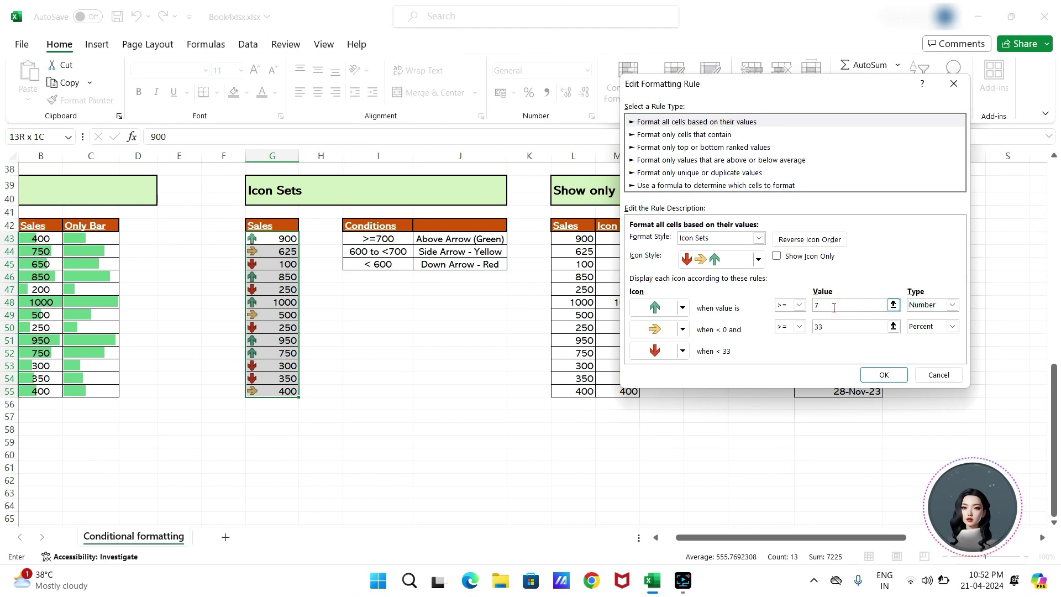
text(700)
Step: Set the yellow side arrow's threshold to >= 600 with type Number, and apply the edited rule to G43:G55
click(833, 328)
key(BackSpace)
key(BackSpace)
text(600)
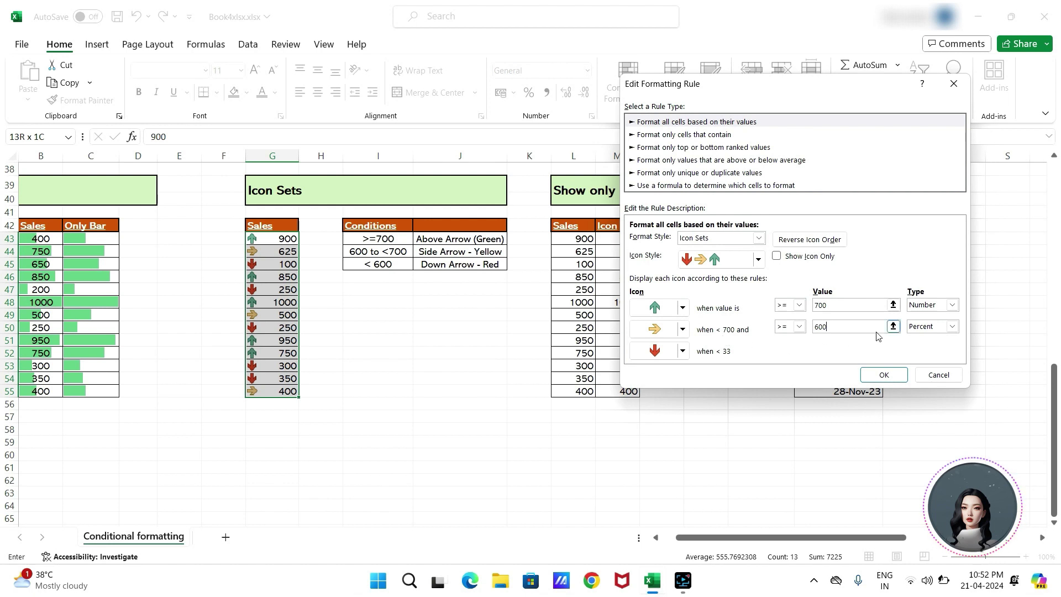
scroll(947, 336, up, 1)
click(831, 331)
text(600)
click(879, 375)
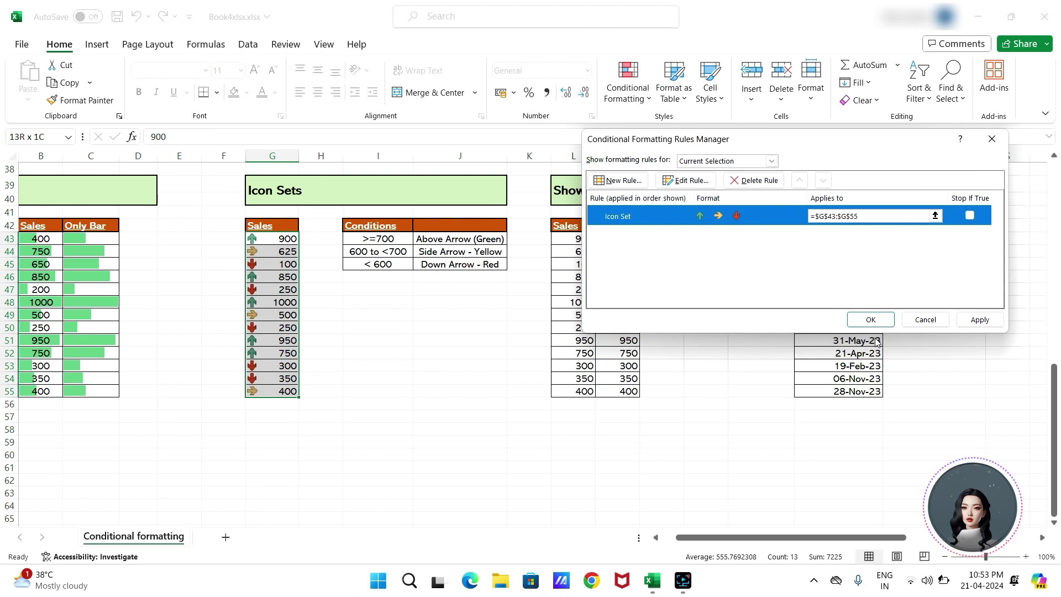
click(870, 322)
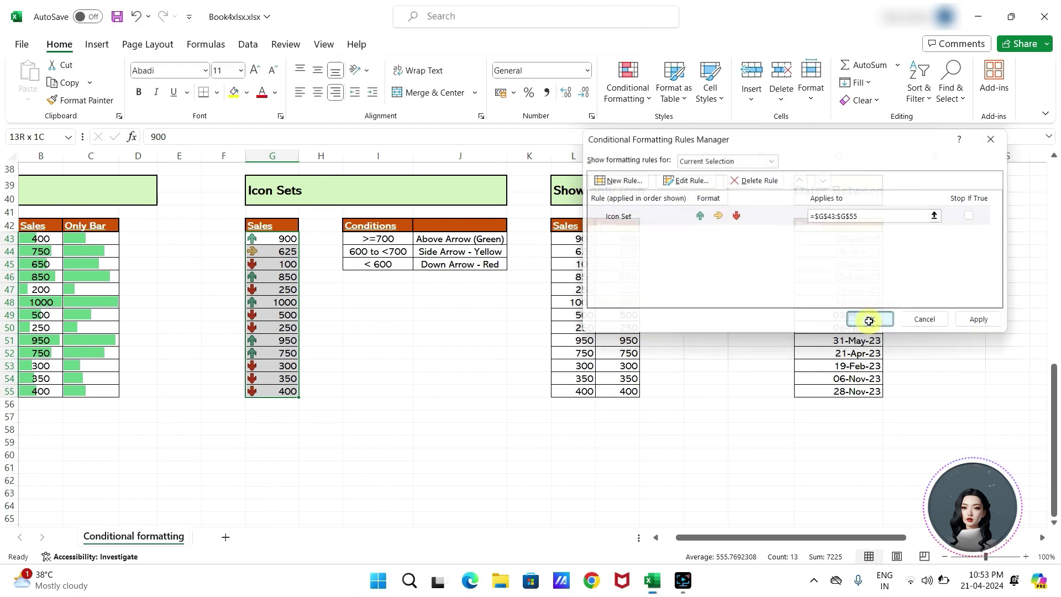
click(491, 392)
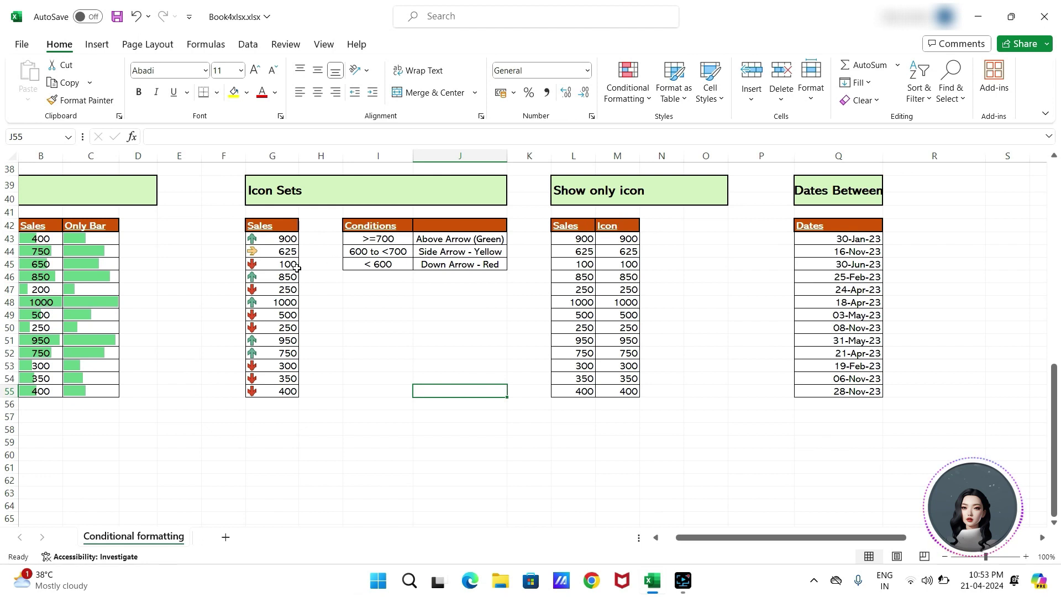
scroll(297, 267, left, 1)
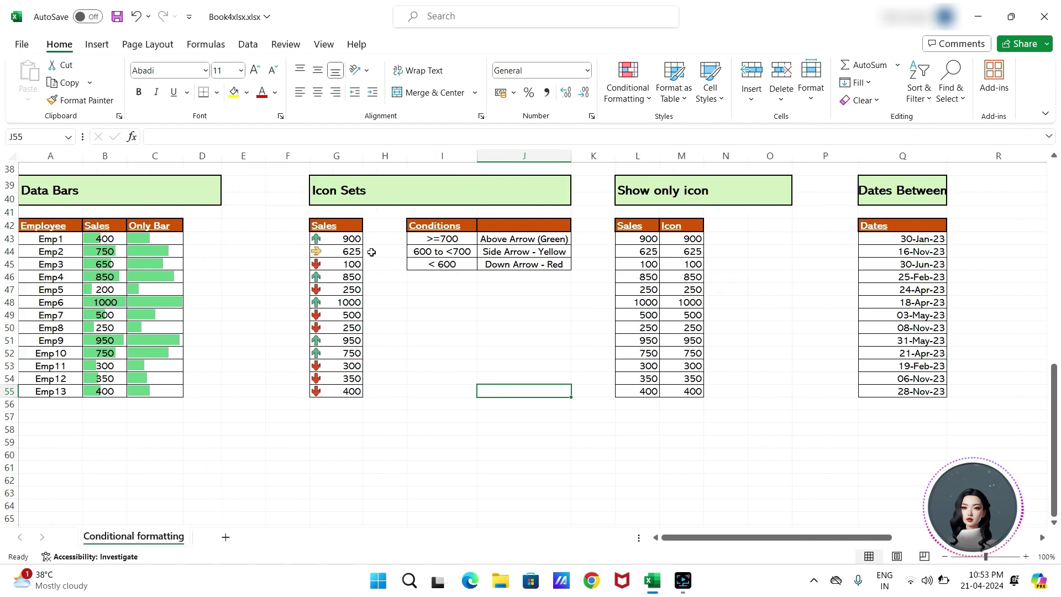
scroll(372, 252, up, 12)
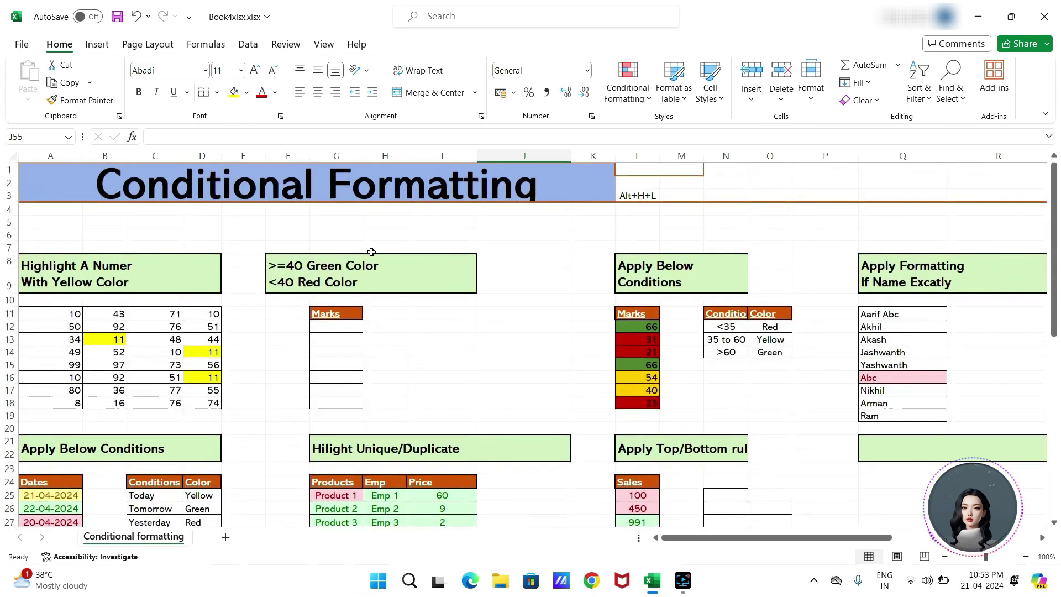